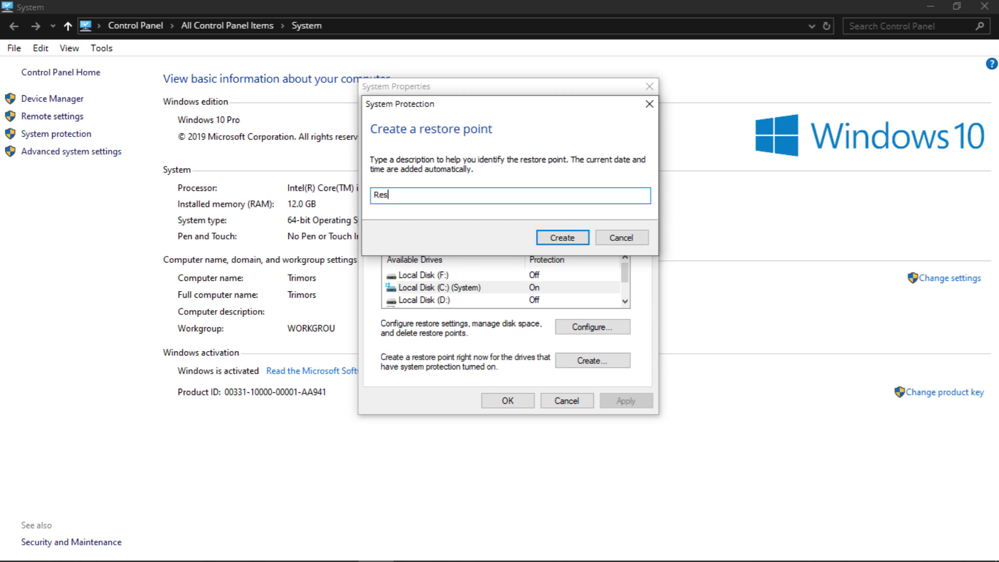
Create the restore point with the description already entered, and close the system properties and System windows.
{"action": "left_click", "coordinate": [554, 244]}
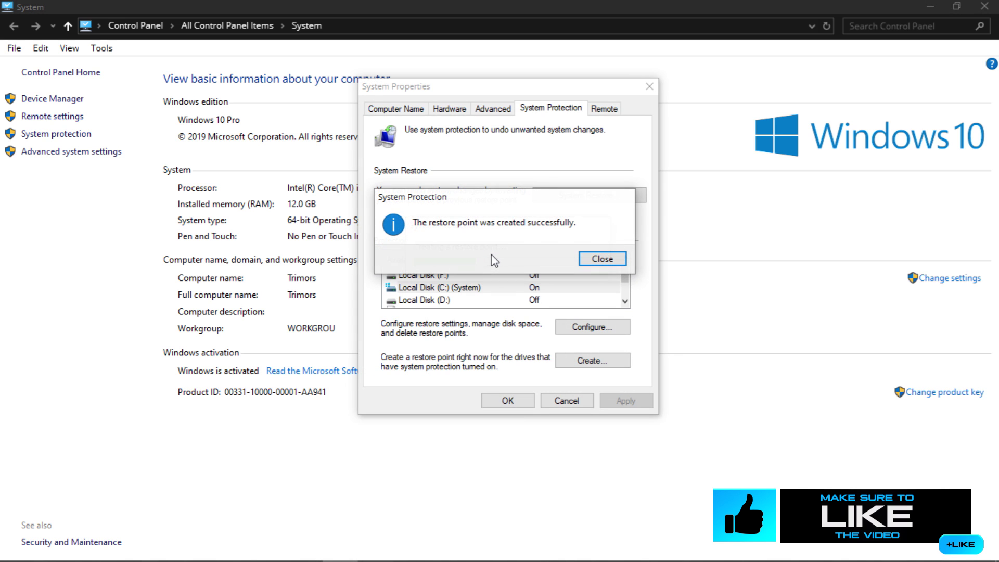
{"action": "left_click", "coordinate": [601, 258]}
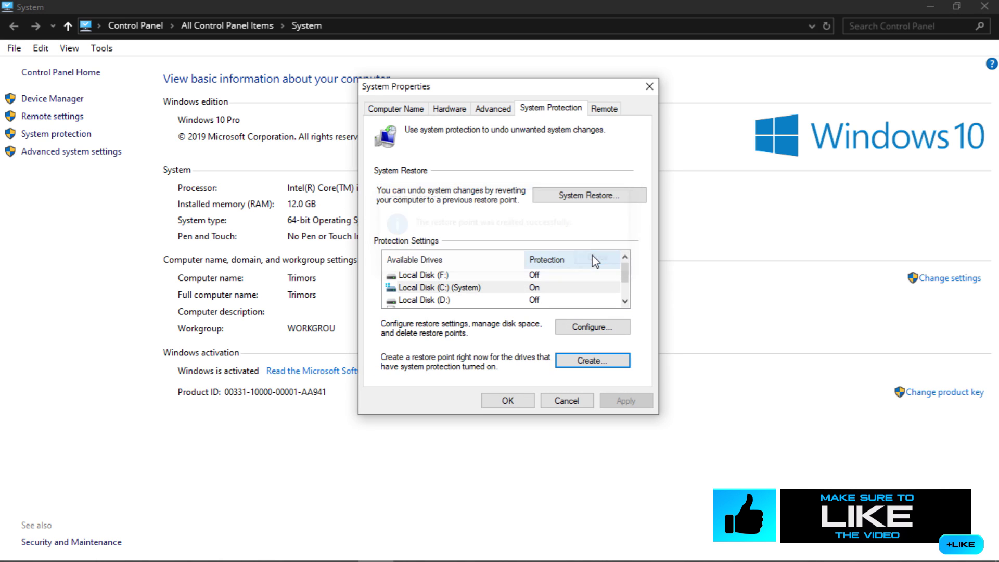
{"action": "left_click", "coordinate": [507, 400]}
{"action": "left_click", "coordinate": [984, 6]}
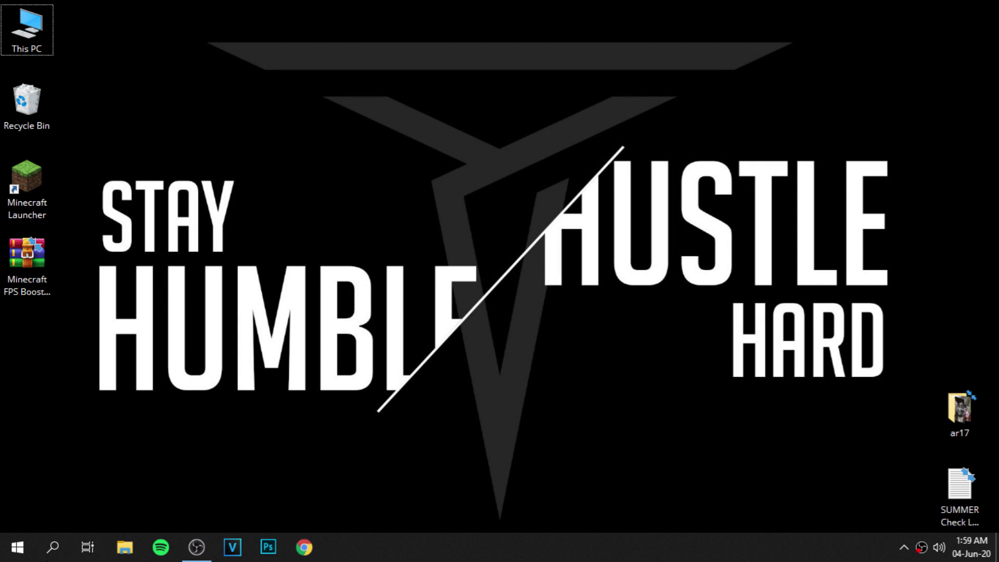
Search Windows for "graphics settings" and open the Graphics settings page.
{"action": "left_click", "coordinate": [53, 547]}
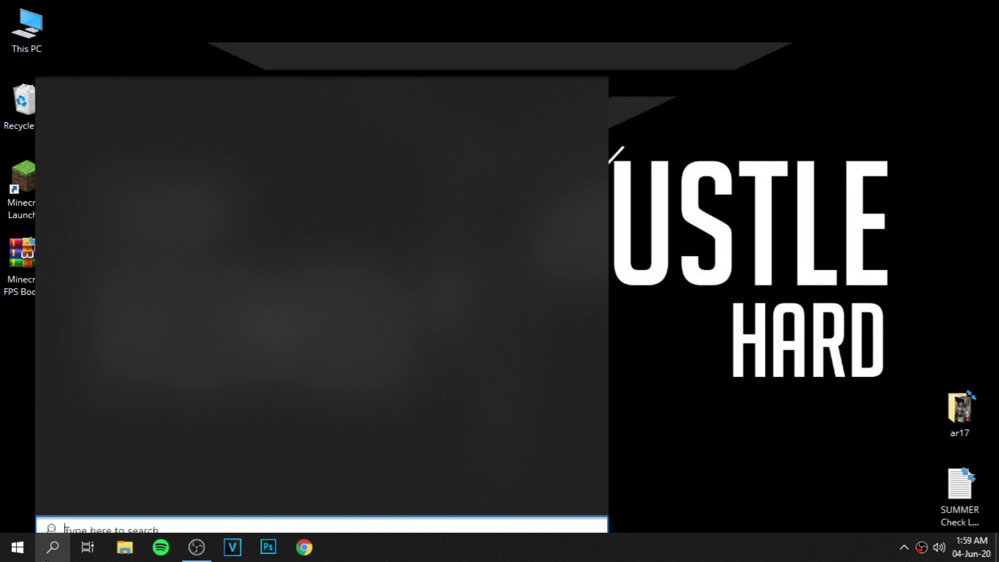
{"action": "type", "text": "graph"}
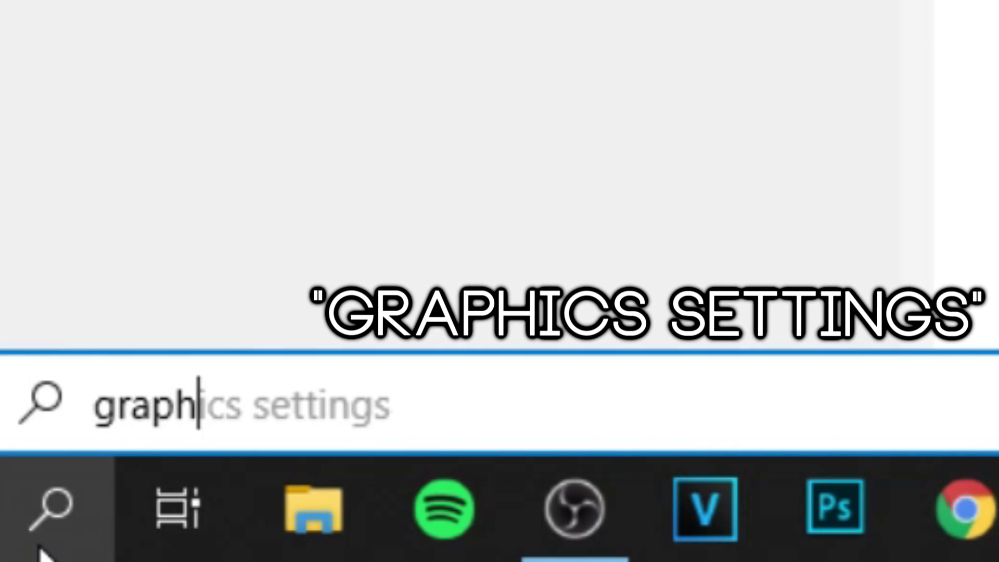
{"action": "type", "text": "ics settings"}
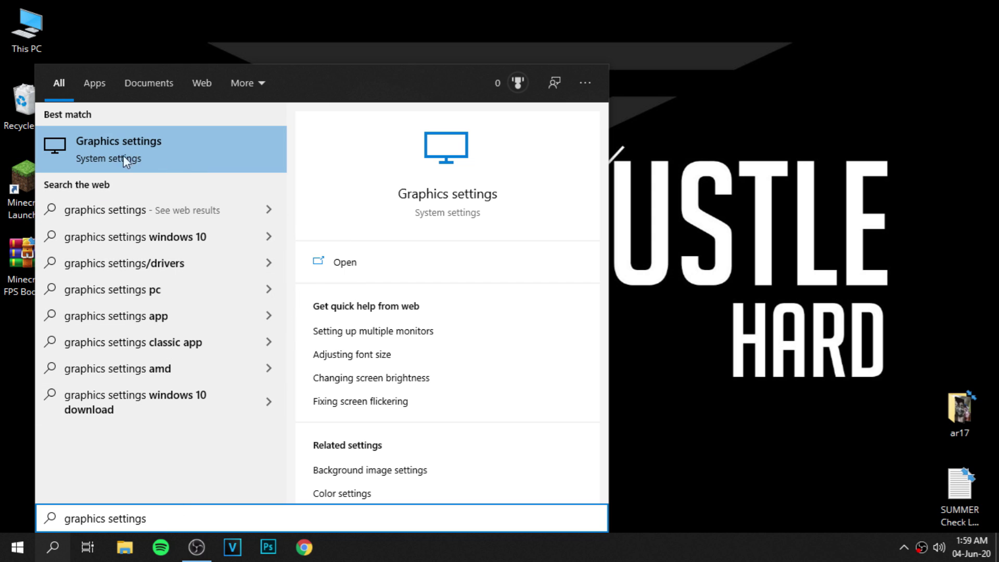
{"action": "left_click", "coordinate": [149, 151]}
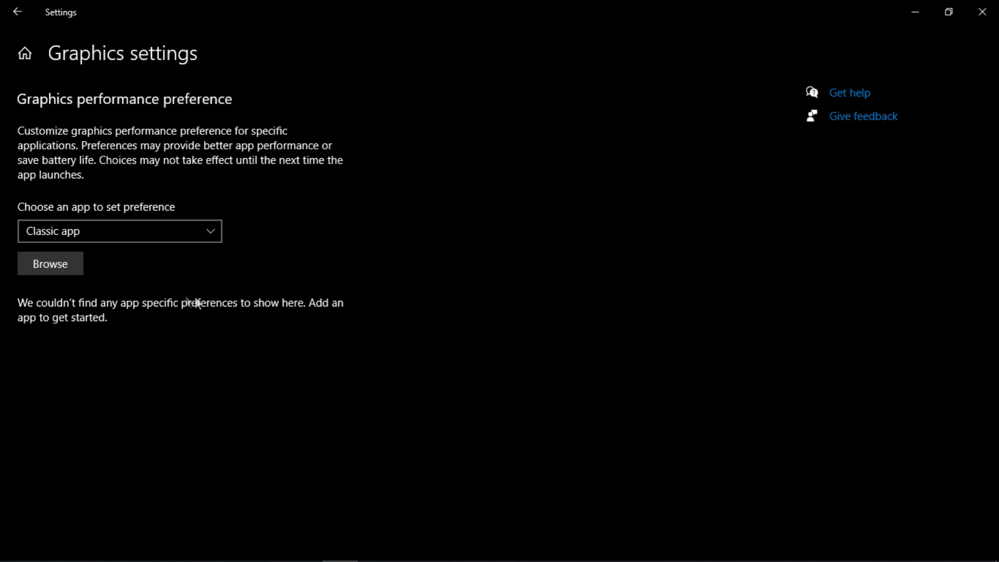
Add MinecraftLauncher.exe from the Minecraft Launcher shortcut's file location as a classic app in the graphics performance preferences.
{"action": "left_click", "coordinate": [76, 266]}
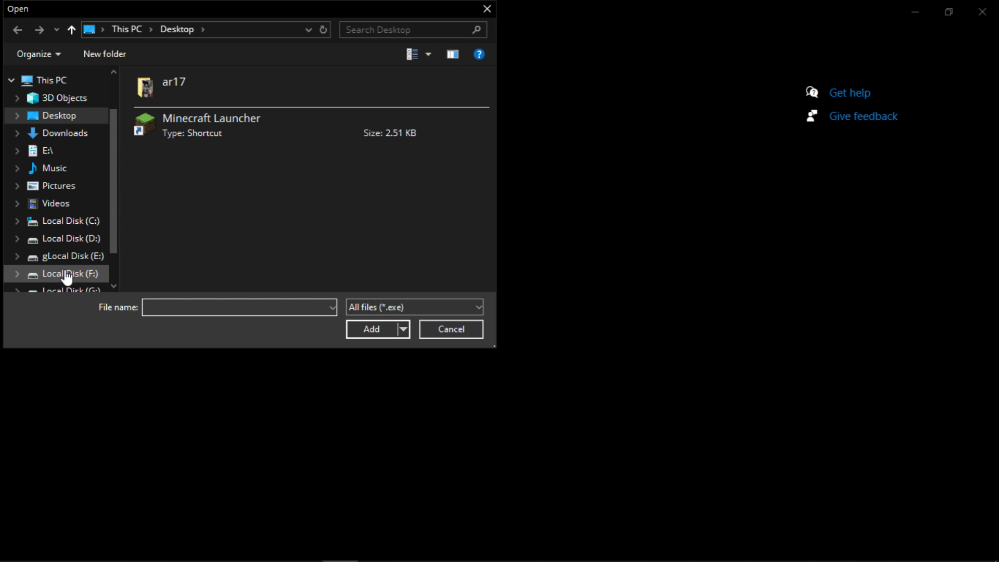
{"action": "left_click", "coordinate": [196, 139]}
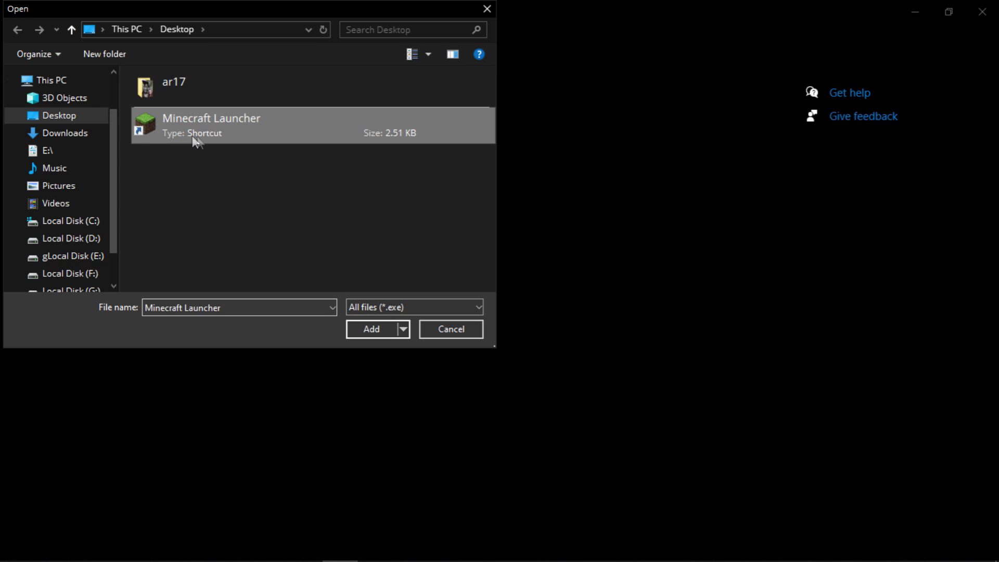
{"action": "right_click", "coordinate": [230, 122]}
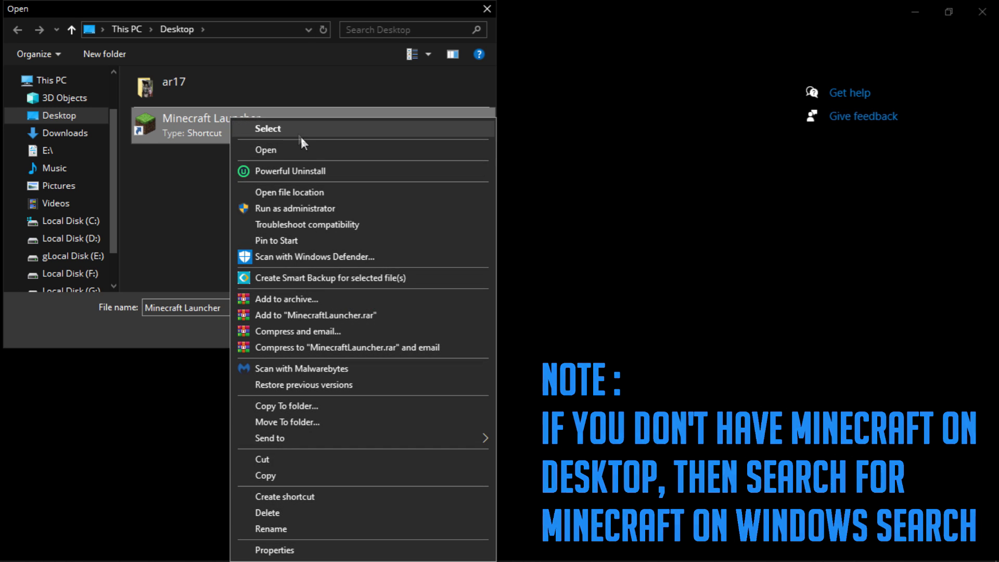
{"action": "left_click", "coordinate": [315, 192]}
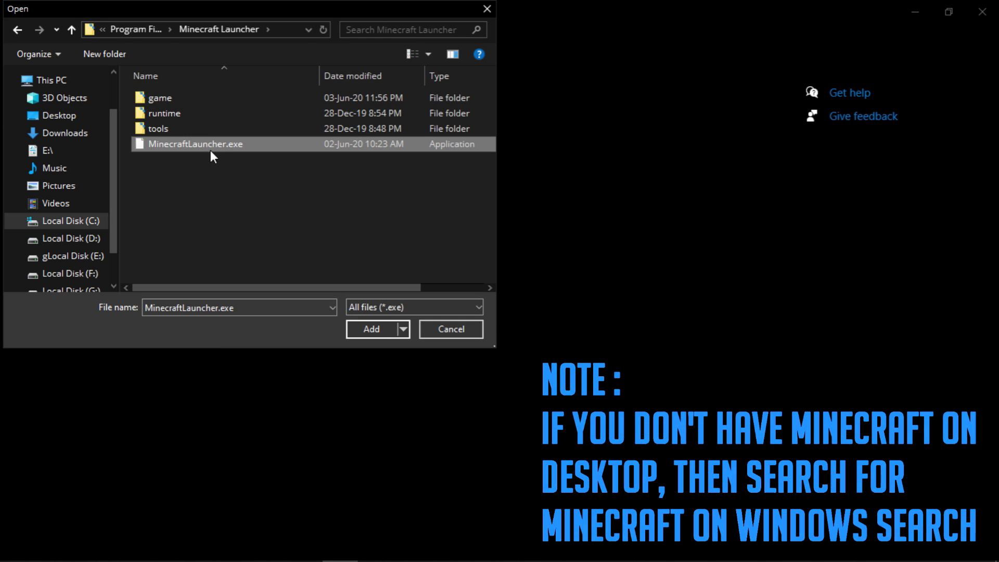
{"action": "left_click", "coordinate": [374, 329]}
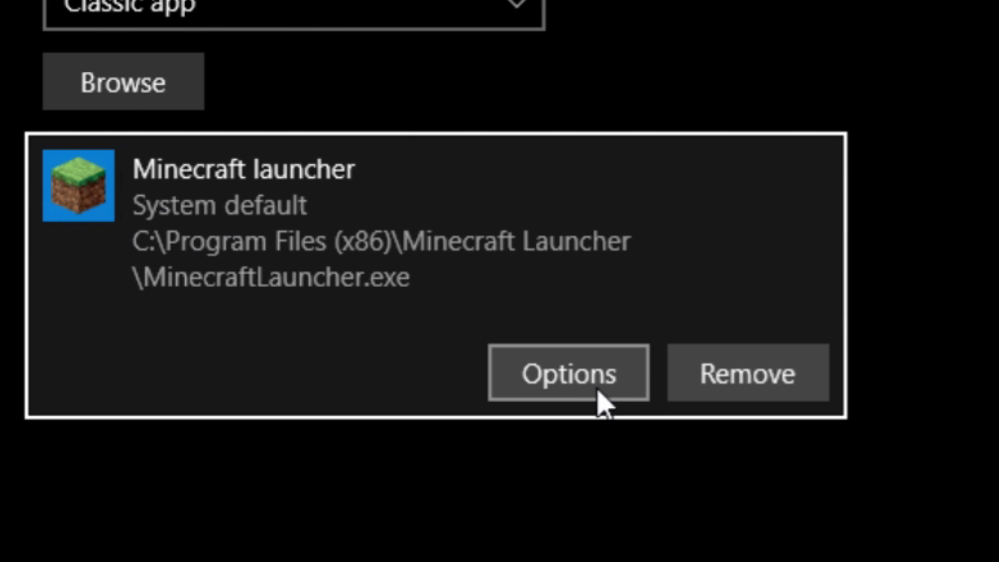
Set the Minecraft launcher's graphics preference to High performance, save it and close Settings.
{"action": "left_click", "coordinate": [238, 388]}
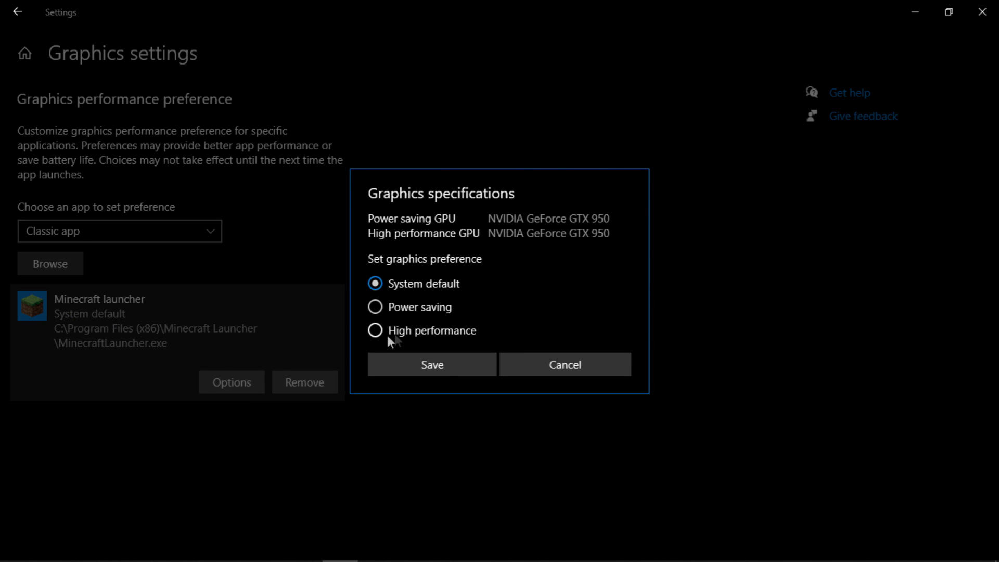
{"action": "left_click", "coordinate": [385, 331]}
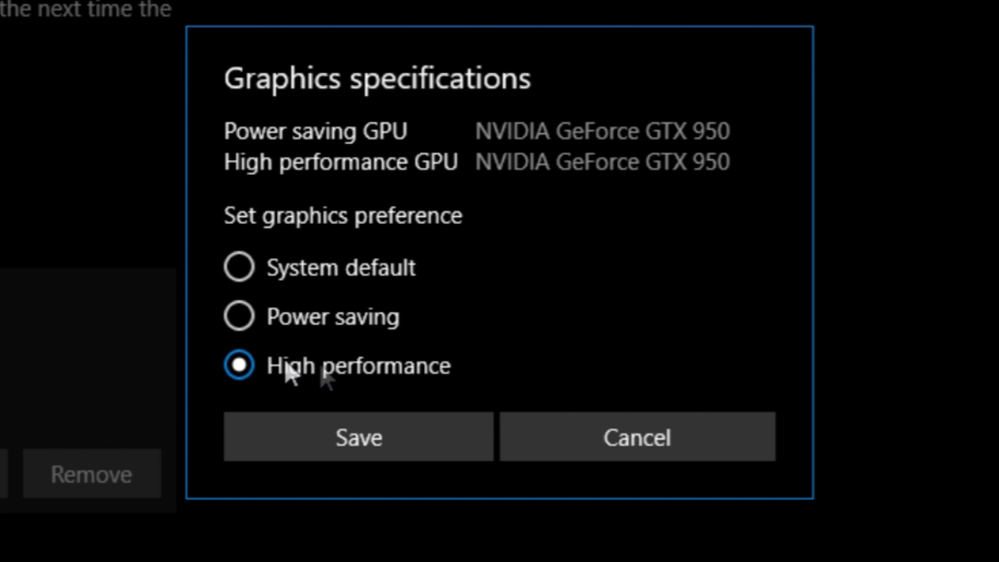
{"action": "left_click", "coordinate": [368, 448]}
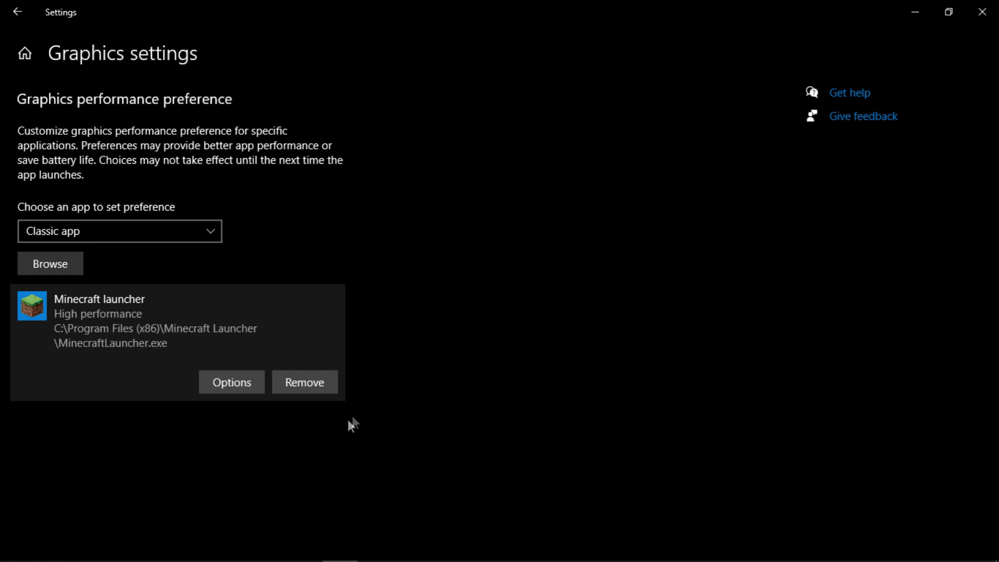
{"action": "left_click", "coordinate": [982, 11]}
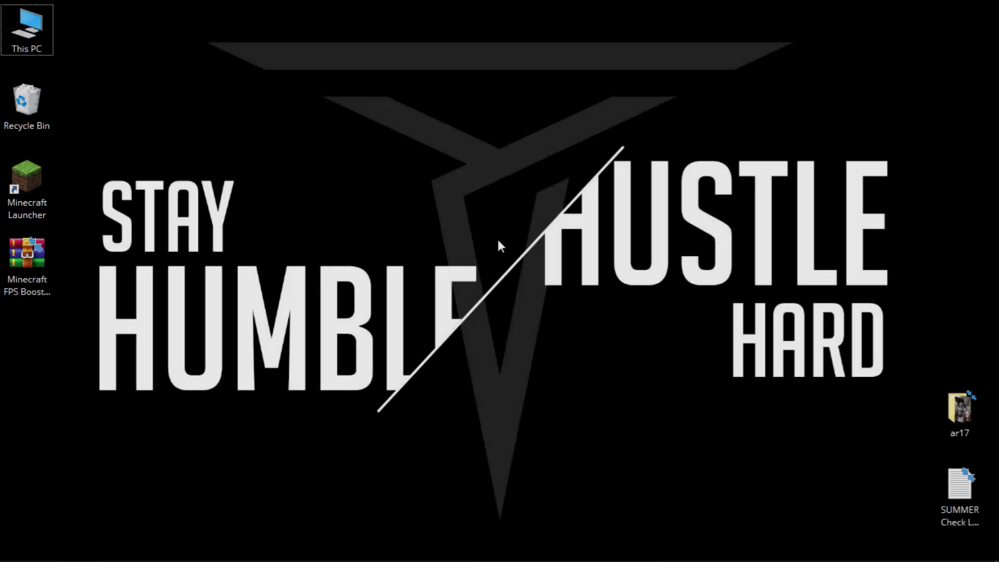
Go to the desktop Minecraft Launcher shortcut's file location and open the properties of MinecraftLauncher.exe.
{"action": "right_click", "coordinate": [17, 186]}
{"action": "left_click", "coordinate": [102, 177]}
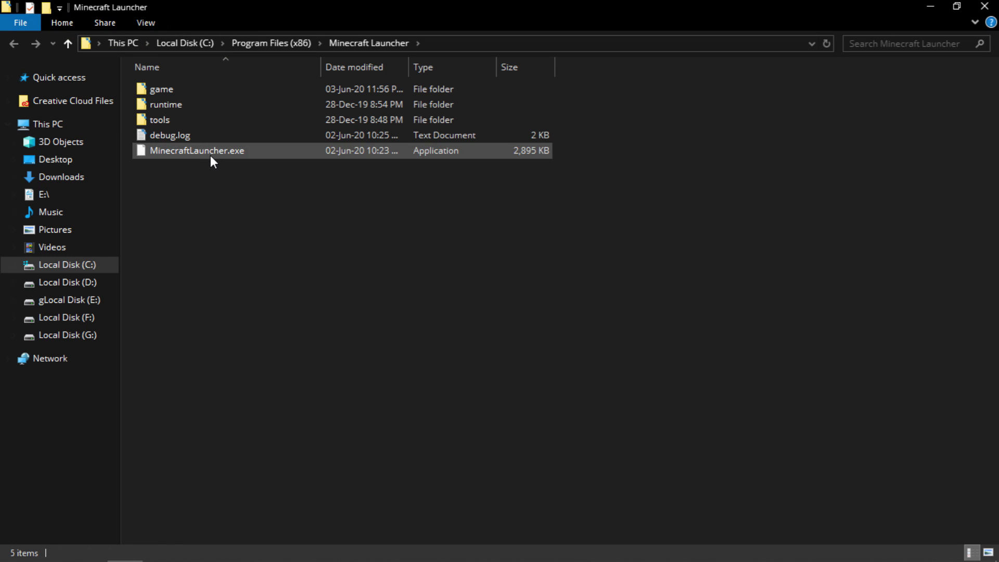
{"action": "right_click", "coordinate": [206, 154]}
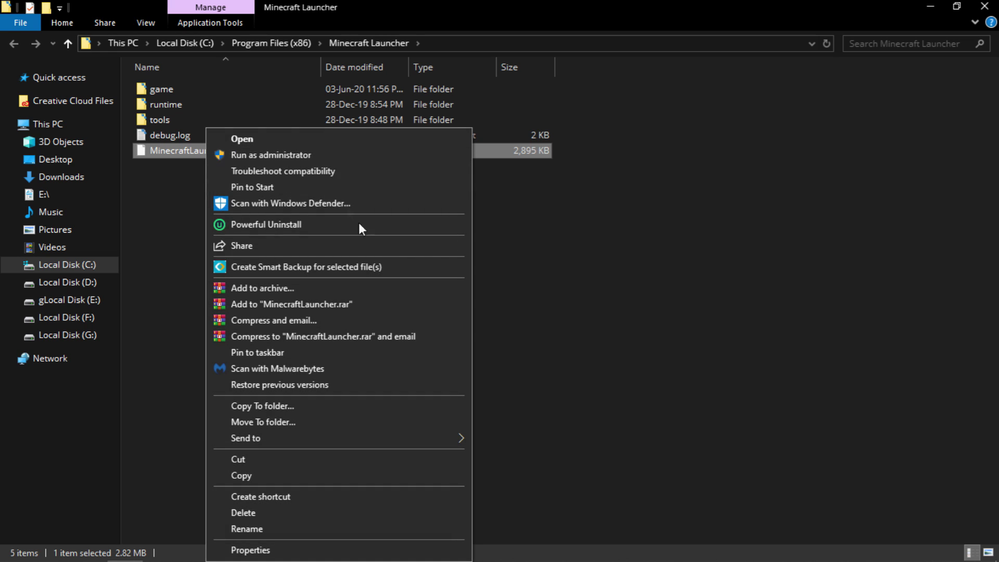
{"action": "left_click", "coordinate": [290, 555]}
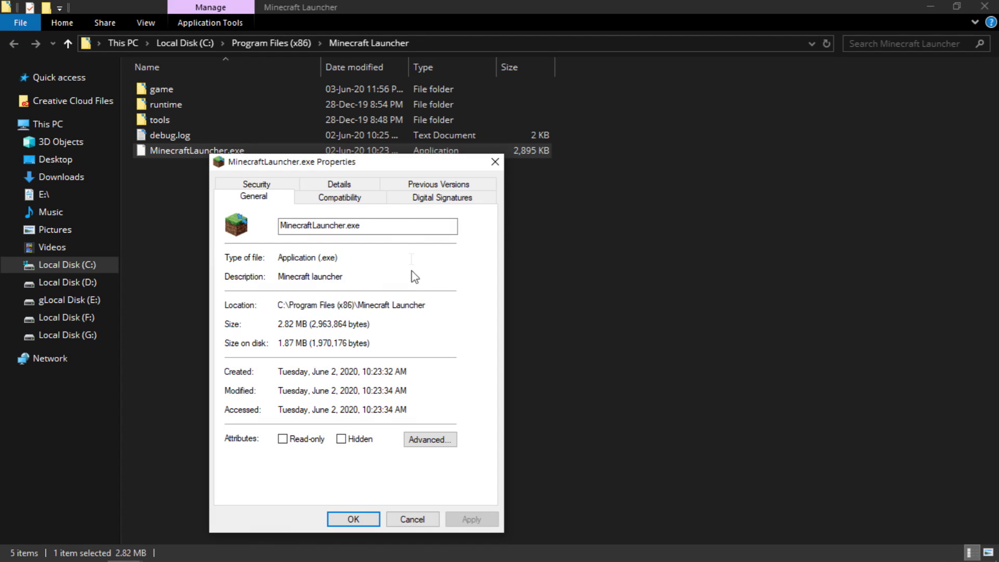
{"action": "left_click_drag", "start_coordinate": [389, 171], "coordinate": [609, 106]}
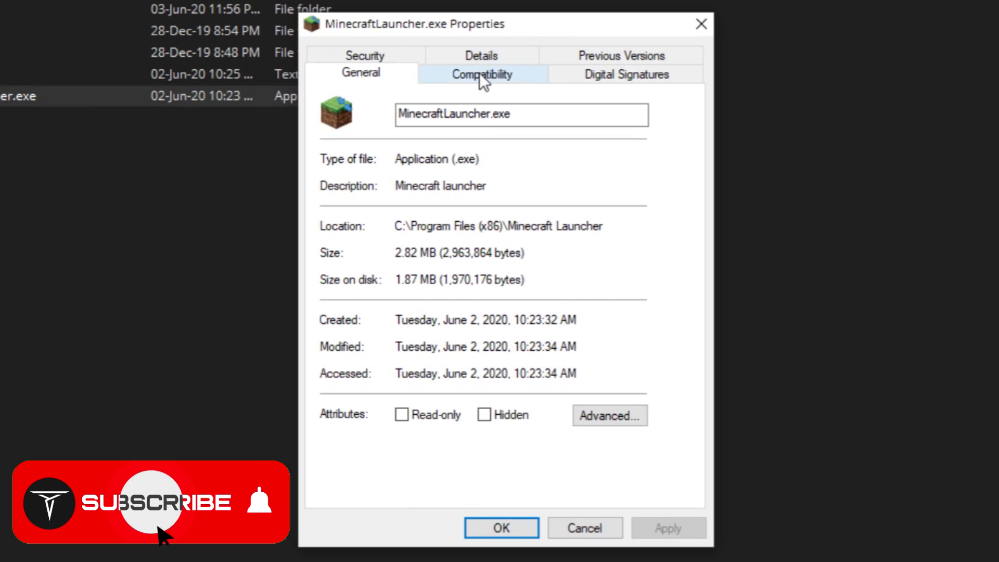
Disable fullscreen optimizations for MinecraftLauncher.exe, override high DPI scaling with Application, apply the compatibility settings and close the folder.
{"action": "left_click", "coordinate": [560, 134]}
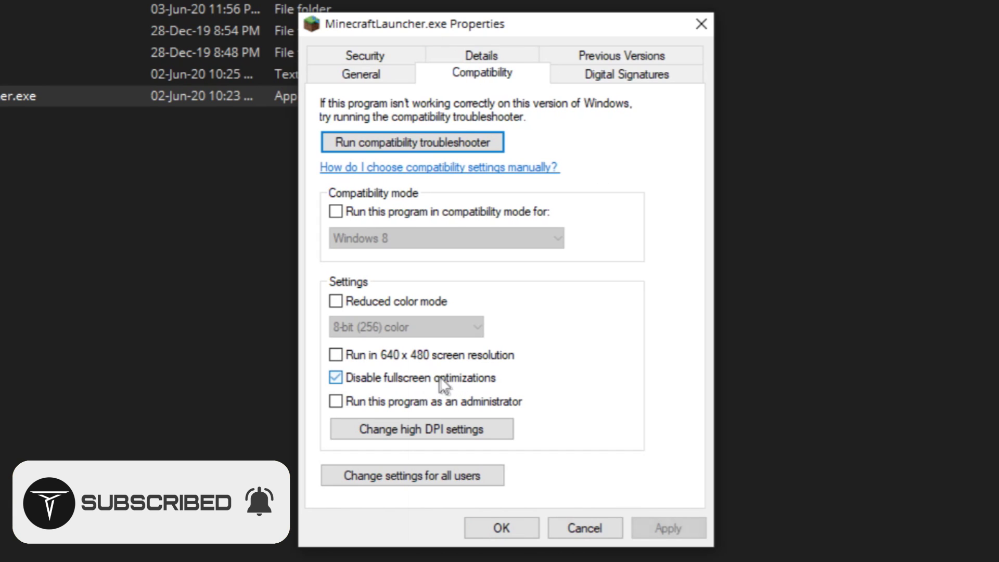
{"action": "left_click", "coordinate": [433, 426]}
{"action": "left_click", "coordinate": [440, 415]}
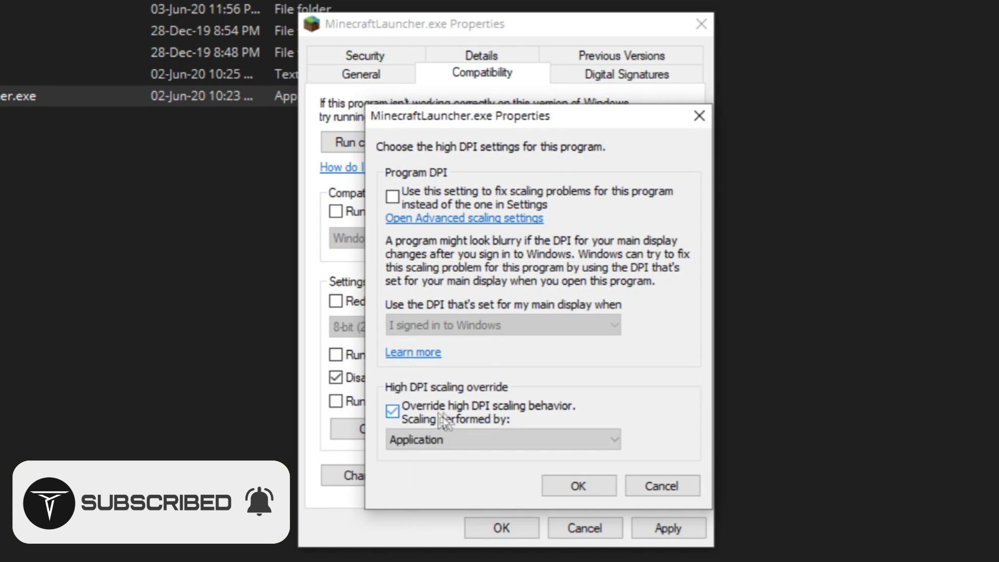
{"action": "left_click", "coordinate": [555, 442]}
{"action": "left_click", "coordinate": [494, 455]}
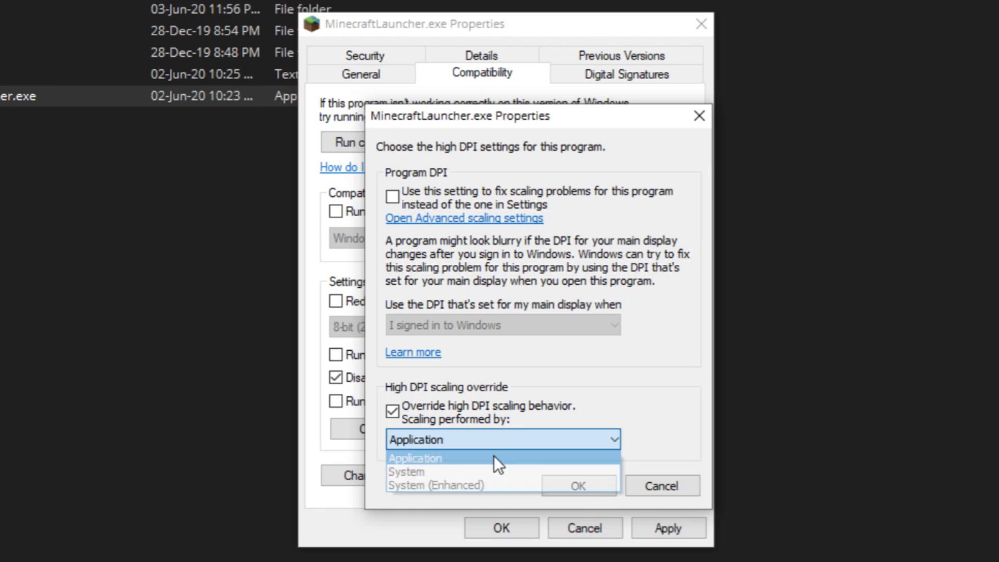
{"action": "left_click", "coordinate": [592, 492]}
{"action": "left_click", "coordinate": [666, 527]}
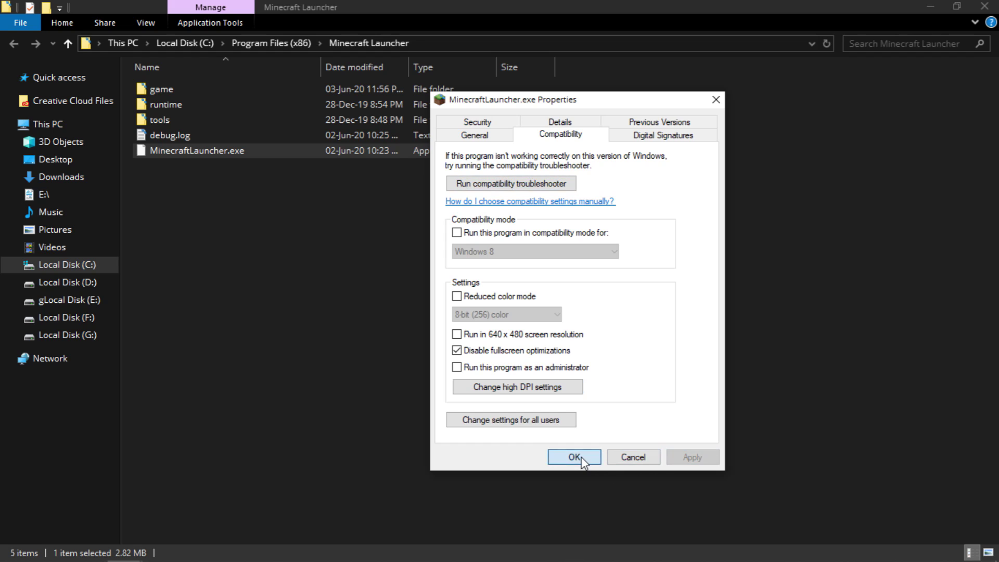
{"action": "left_click", "coordinate": [574, 457]}
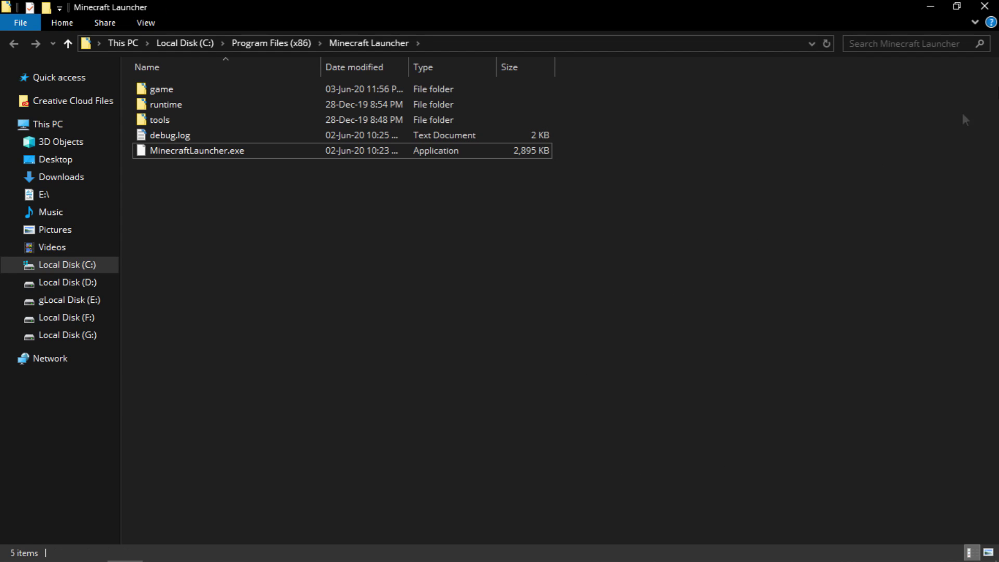
{"action": "left_click", "coordinate": [984, 6]}
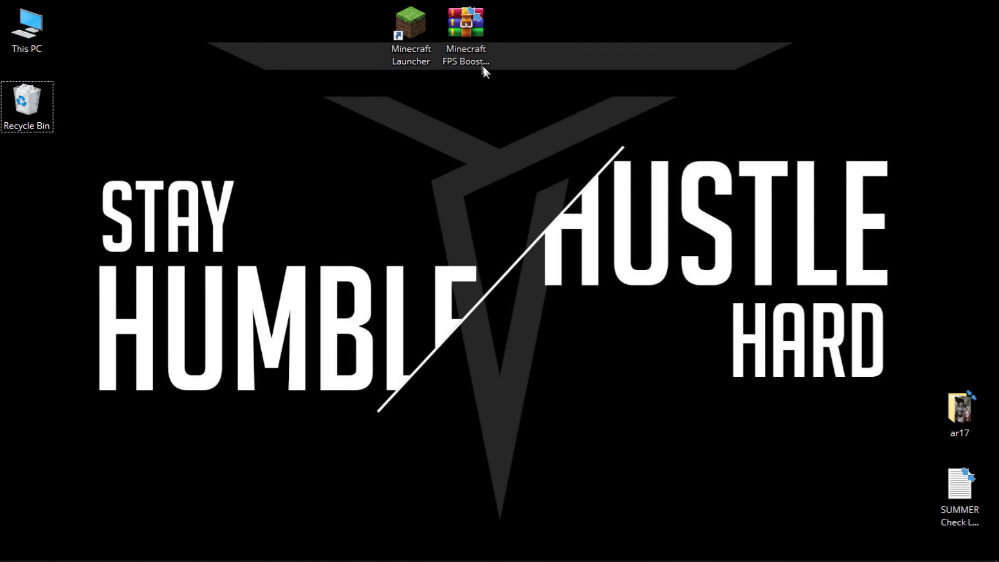
Extract the folder from the Minecraft FPS Boost Pack archive to the desktop and place it beside the archive.
{"action": "left_click", "coordinate": [459, 35]}
{"action": "double_click", "coordinate": [458, 33]}
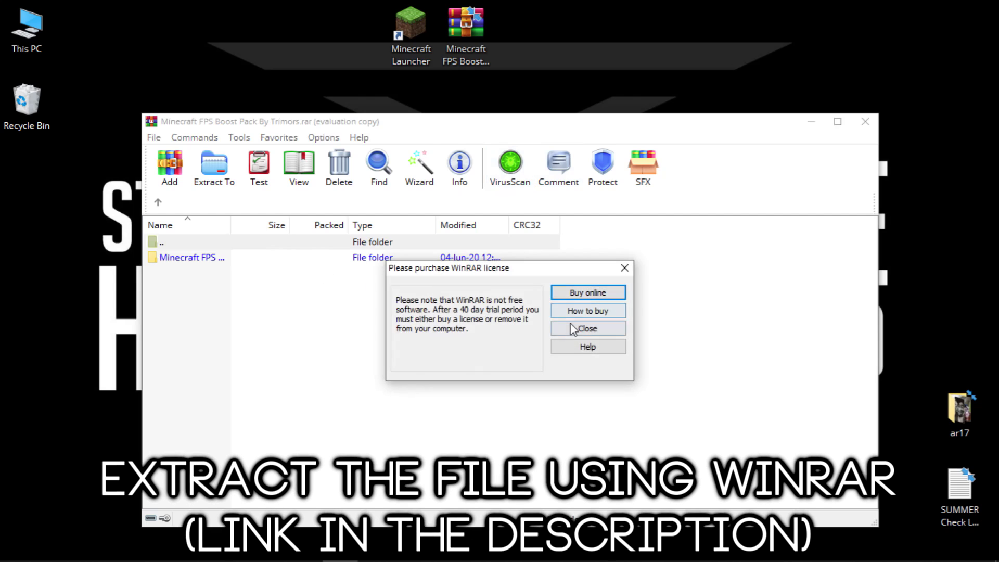
{"action": "left_click", "coordinate": [583, 329]}
{"action": "key", "text": "Down"}
{"action": "left_click_drag", "start_coordinate": [255, 259], "coordinate": [468, 229]}
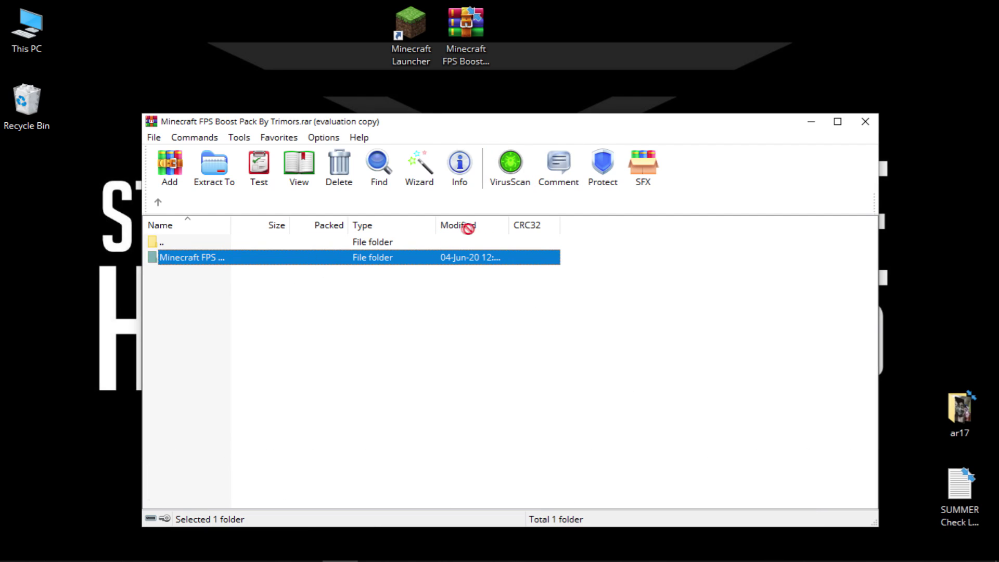
{"action": "left_click_drag", "start_coordinate": [560, 60], "coordinate": [550, 52]}
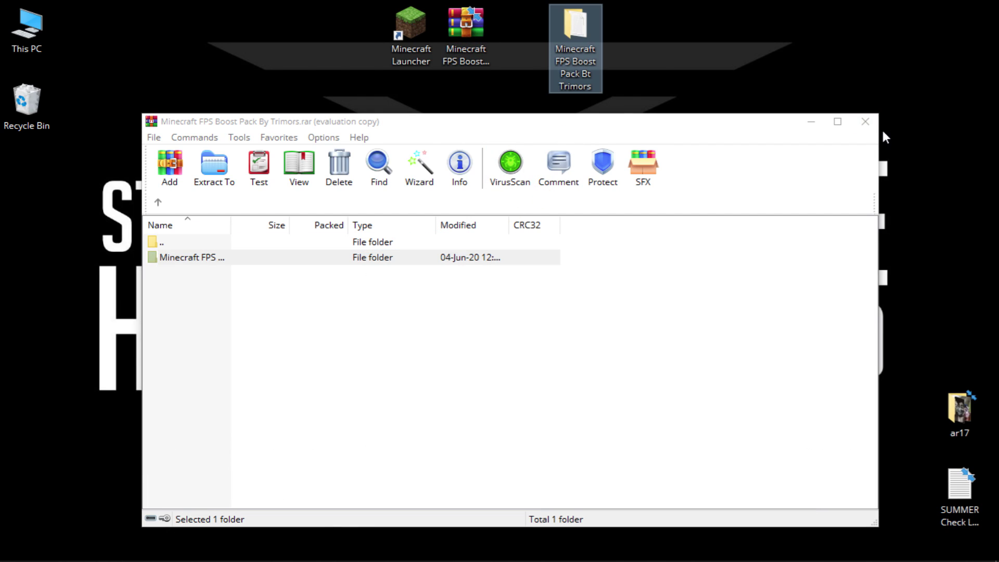
{"action": "left_click", "coordinate": [865, 121]}
{"action": "left_click_drag", "start_coordinate": [584, 60], "coordinate": [491, 61]}
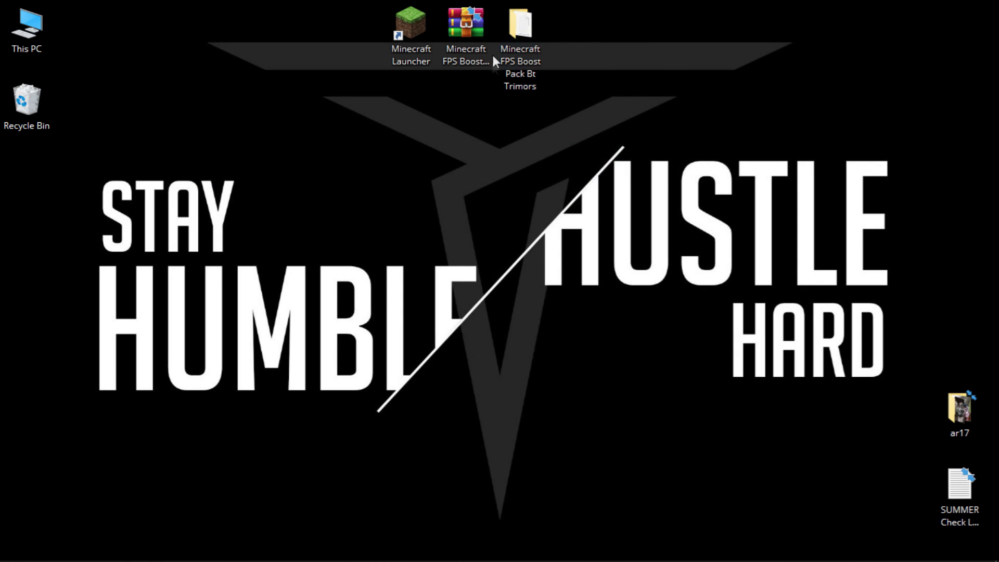
Open the Minecraft Priority folder inside the extracted Minecraft FPS Boost Pack folder.
{"action": "double_click", "coordinate": [506, 19]}
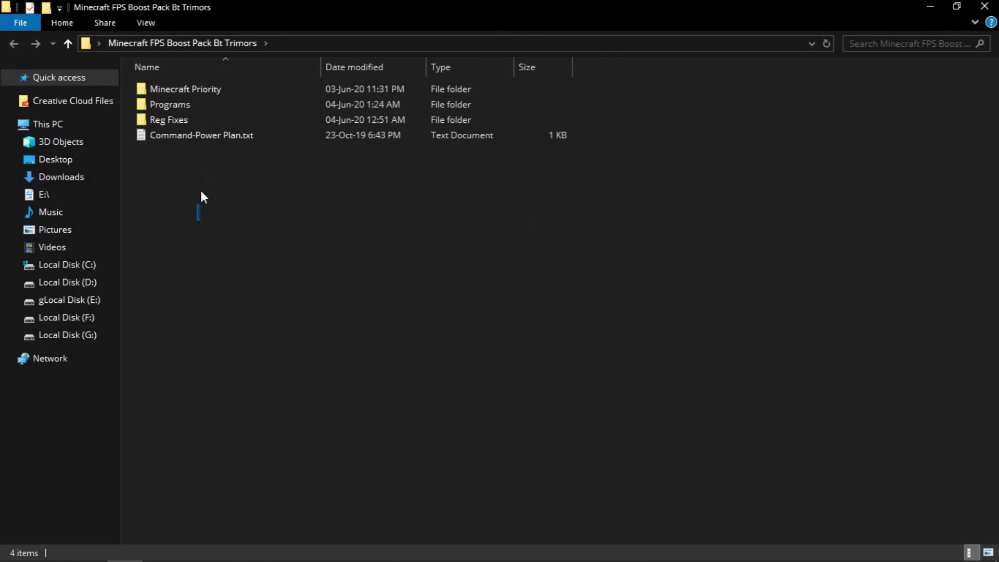
{"action": "left_click_drag", "start_coordinate": [201, 206], "coordinate": [207, 89]}
{"action": "left_click", "coordinate": [204, 90]}
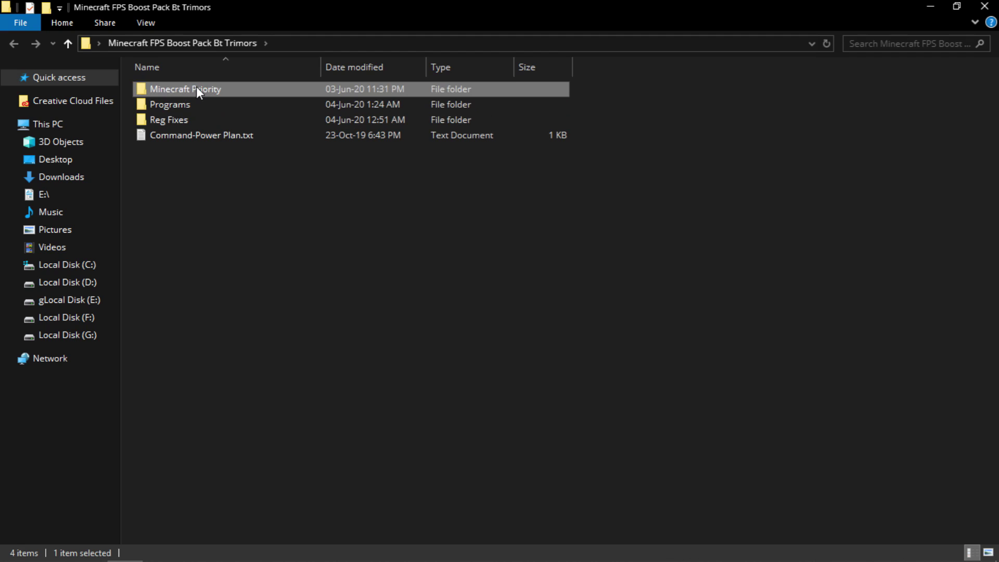
{"action": "double_click", "coordinate": [196, 88]}
Merge MinecraftHighPriority.reg into the Windows registry, accepting the Registry Editor warning.
{"action": "left_click_drag", "start_coordinate": [221, 175], "coordinate": [226, 88]}
{"action": "left_click", "coordinate": [211, 119]}
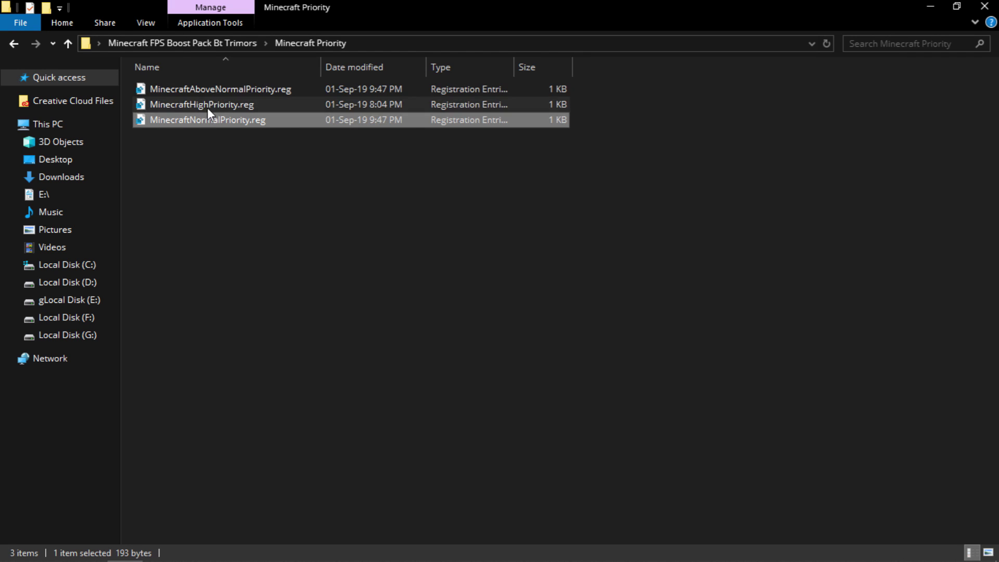
{"action": "left_click", "coordinate": [274, 105]}
{"action": "double_click", "coordinate": [259, 105]}
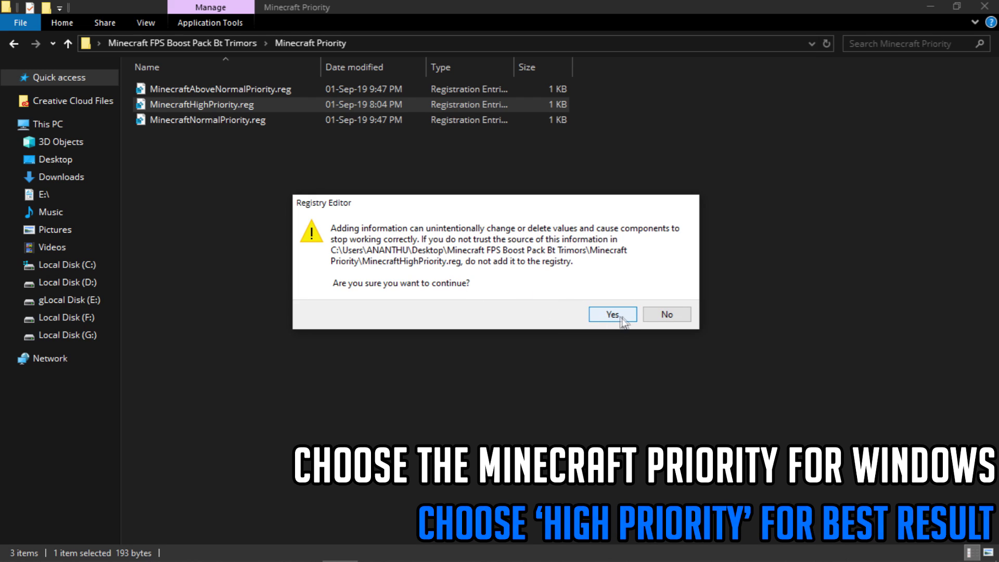
{"action": "left_click", "coordinate": [613, 315]}
{"action": "left_click", "coordinate": [299, 215]}
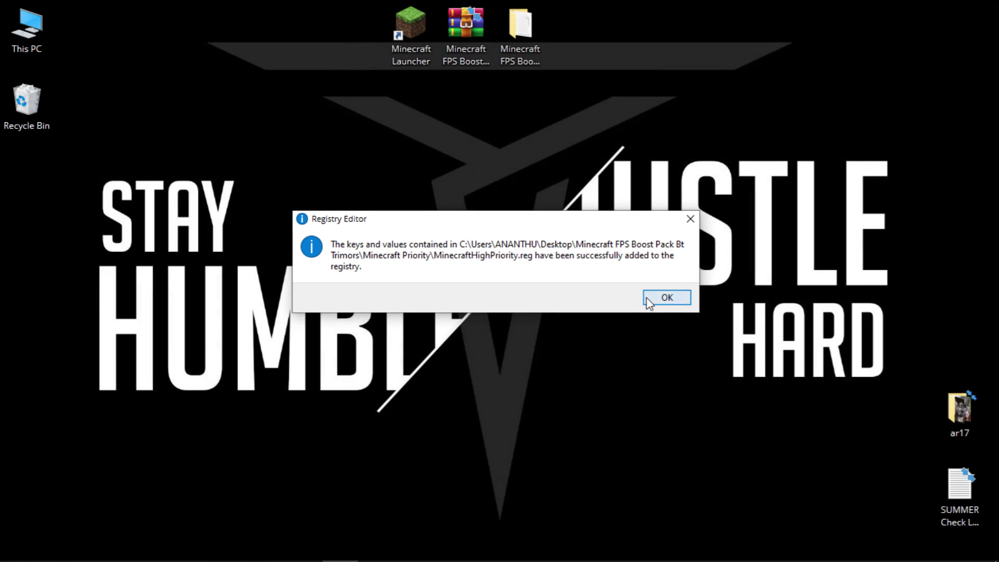
Dismiss the registry message and copy all six .reg files from the boost pack's Reg Fixes folder.
{"action": "left_click", "coordinate": [649, 301]}
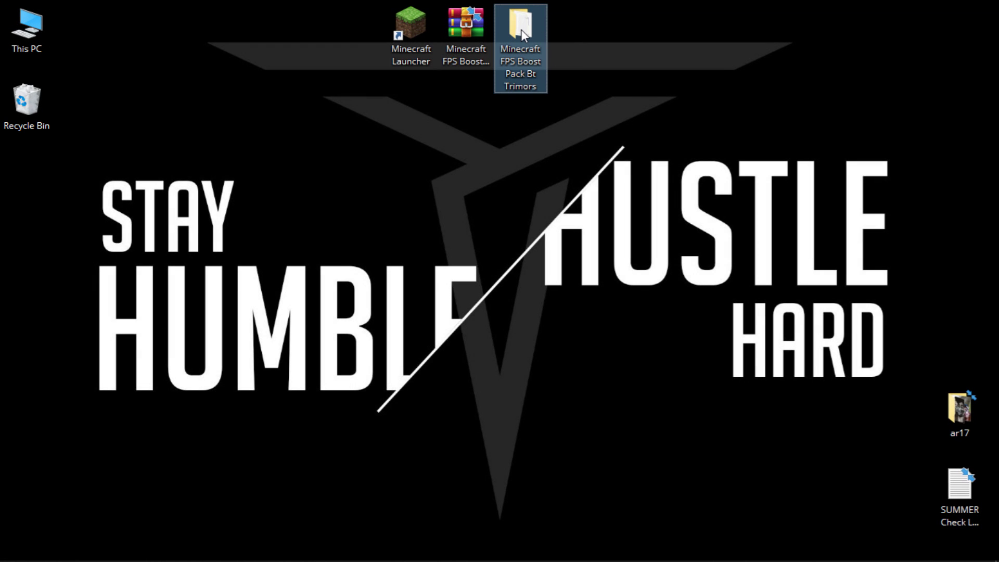
{"action": "double_click", "coordinate": [520, 29]}
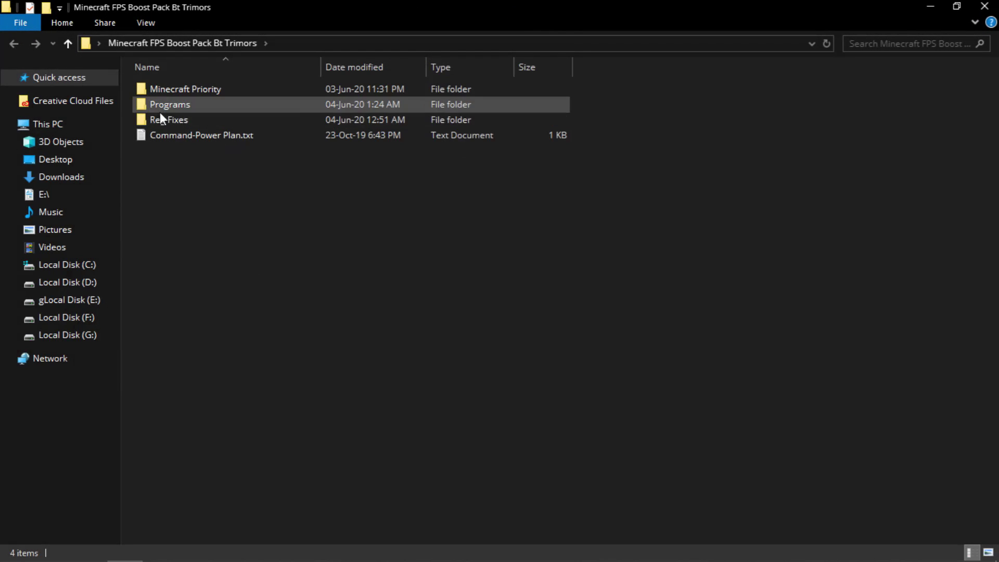
{"action": "double_click", "coordinate": [176, 118]}
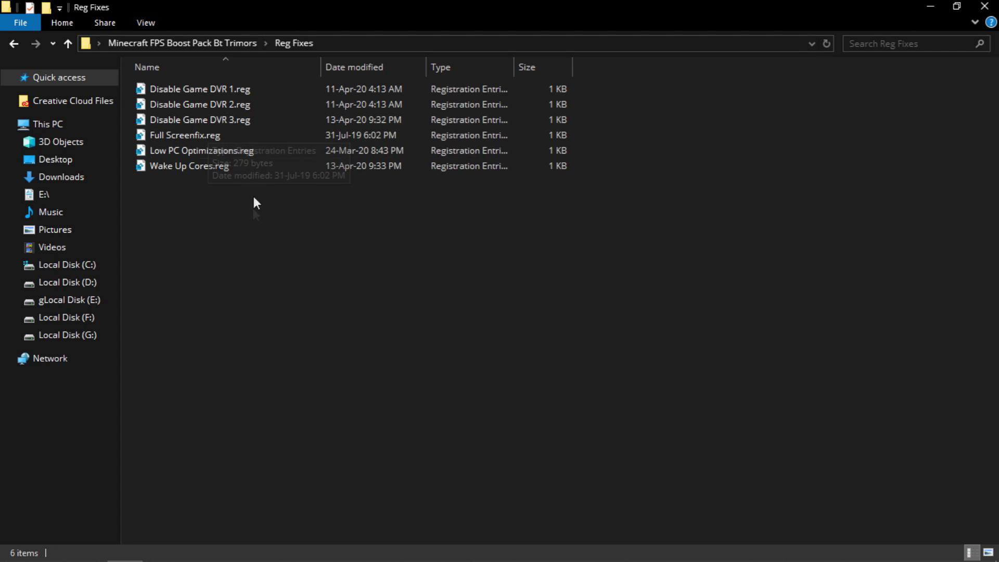
{"action": "left_click_drag", "start_coordinate": [223, 267], "coordinate": [237, 82]}
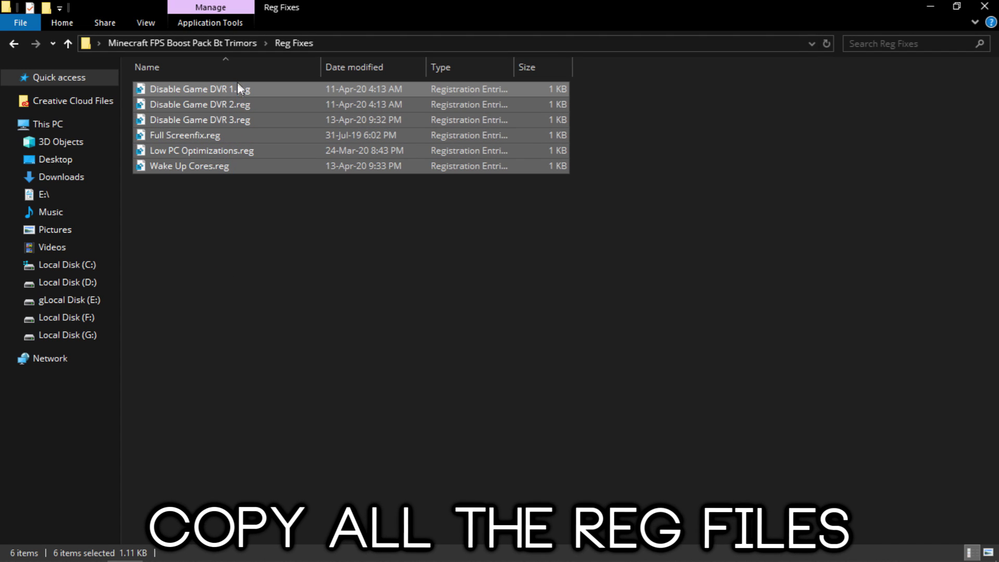
{"action": "right_click", "coordinate": [239, 108]}
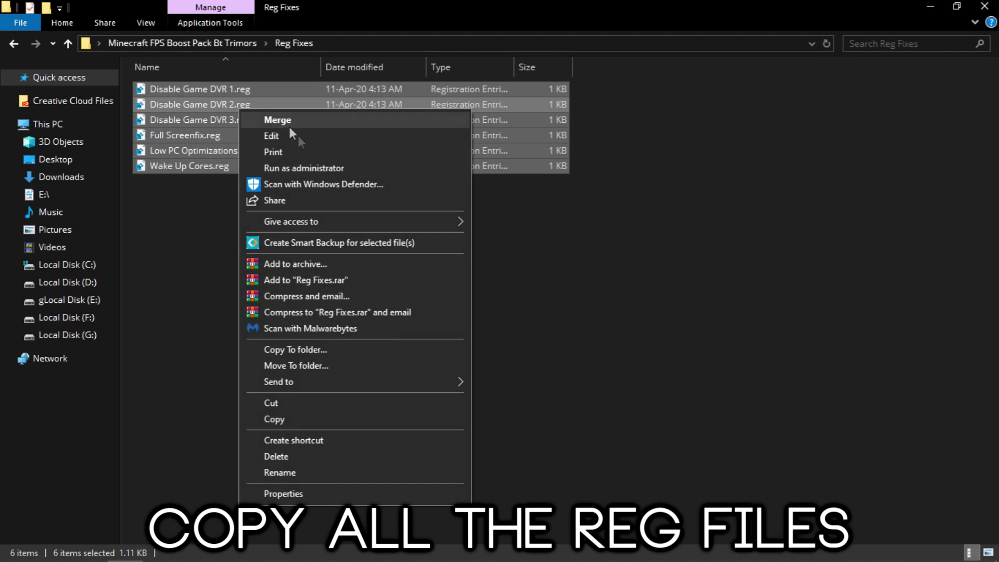
{"action": "left_click", "coordinate": [297, 420]}
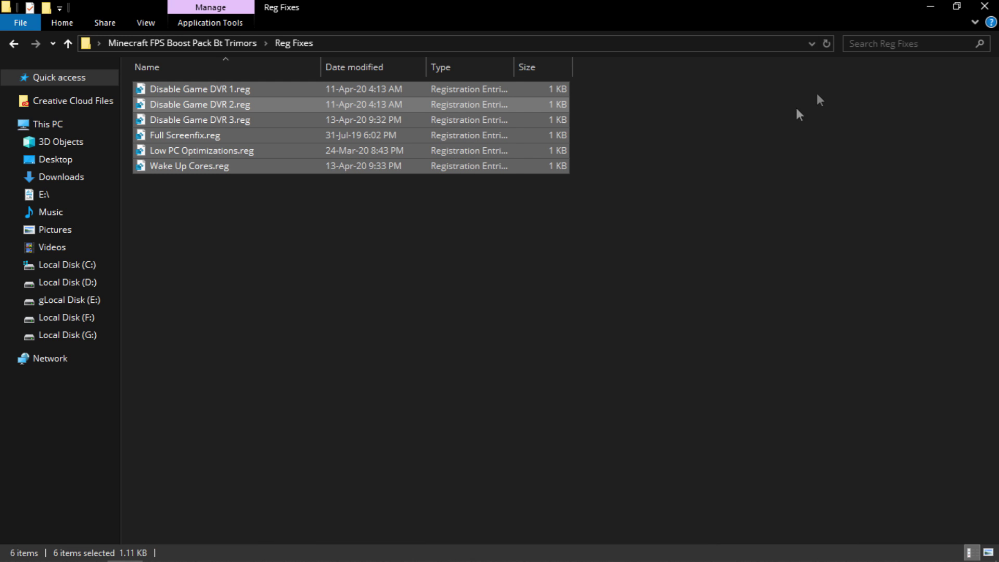
{"action": "left_click", "coordinate": [984, 7]}
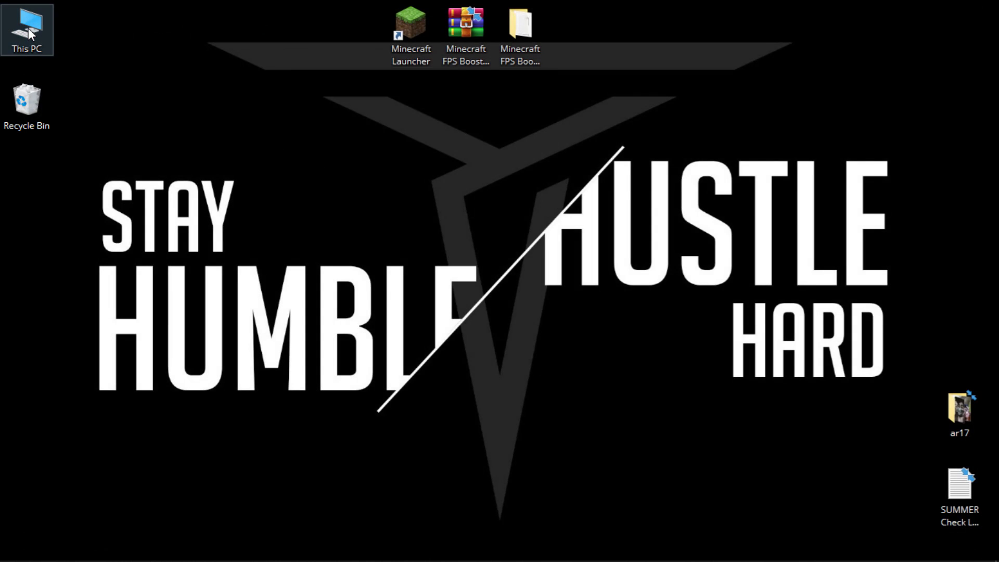
Paste the copied .reg files into the root of Local Disk (C:).
{"action": "double_click", "coordinate": [16, 46]}
{"action": "left_click", "coordinate": [184, 200]}
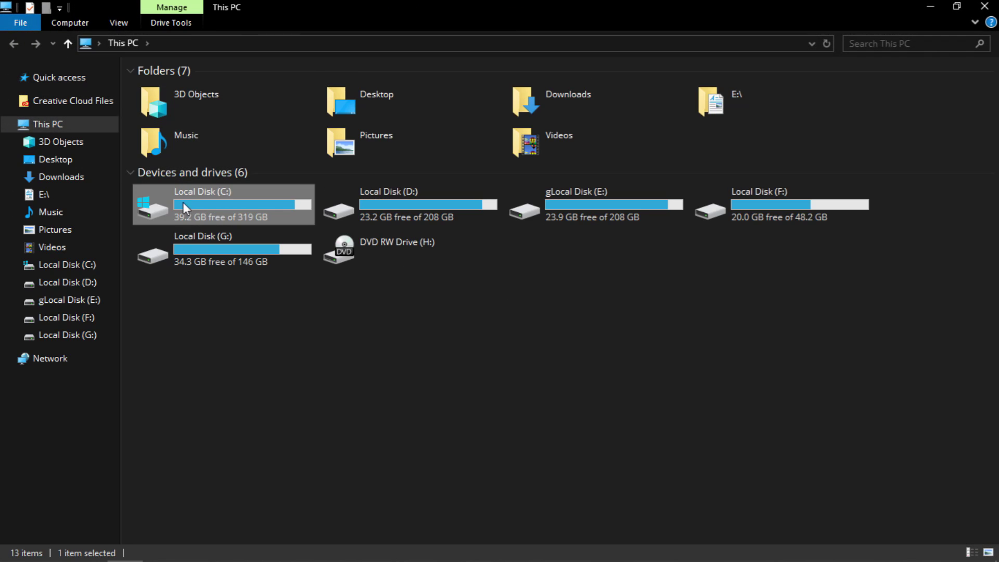
{"action": "double_click", "coordinate": [214, 208]}
{"action": "right_click", "coordinate": [254, 444]}
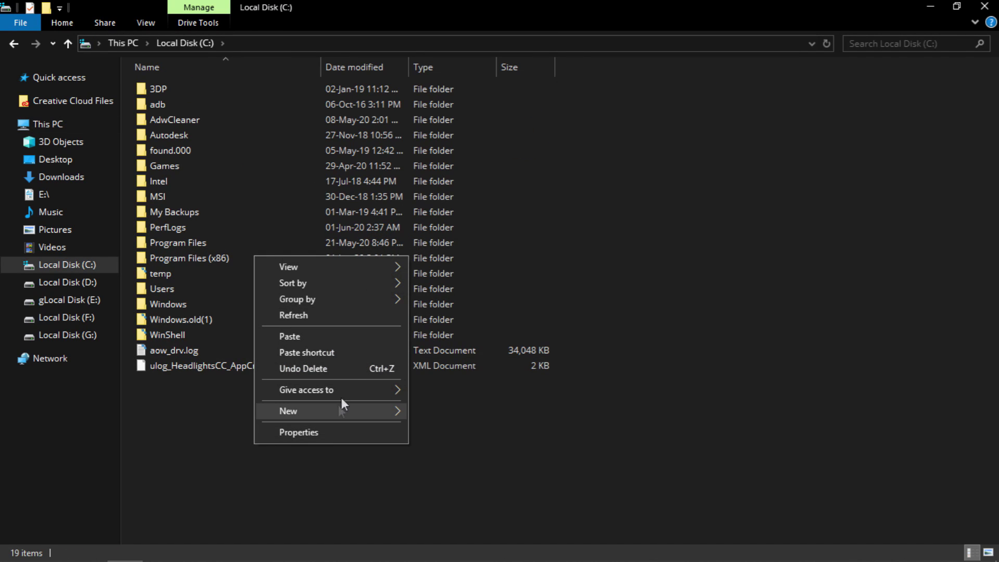
{"action": "left_click", "coordinate": [310, 338]}
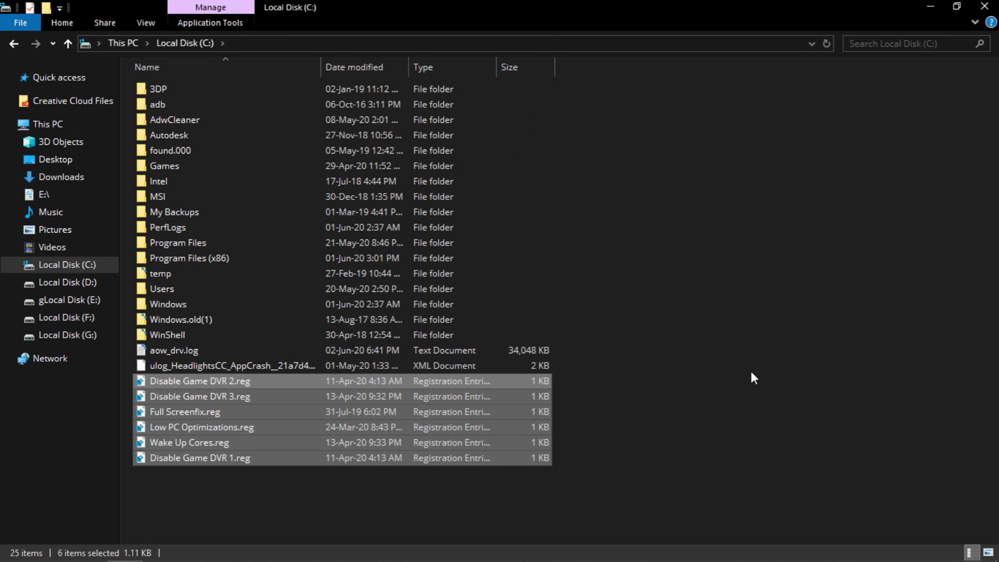
{"action": "left_click", "coordinate": [522, 481]}
{"action": "left_click", "coordinate": [283, 411]}
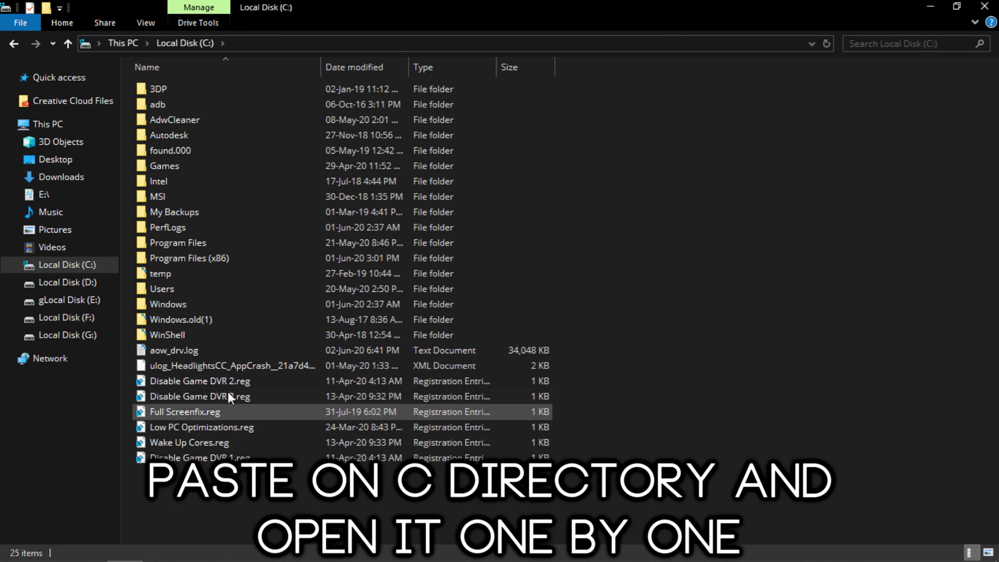
Merge Disable Game DVR 2.reg and Disable Game DVR 3.reg into the registry, accepting each warning.
{"action": "double_click", "coordinate": [207, 380]}
{"action": "left_click", "coordinate": [612, 308]}
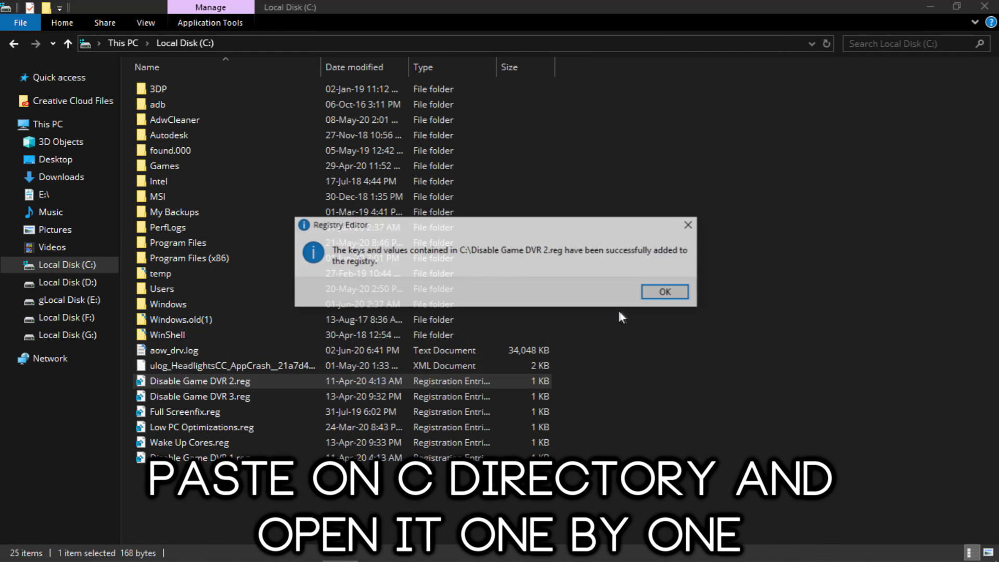
{"action": "left_click", "coordinate": [667, 289]}
{"action": "left_click", "coordinate": [307, 393]}
{"action": "double_click", "coordinate": [308, 396]}
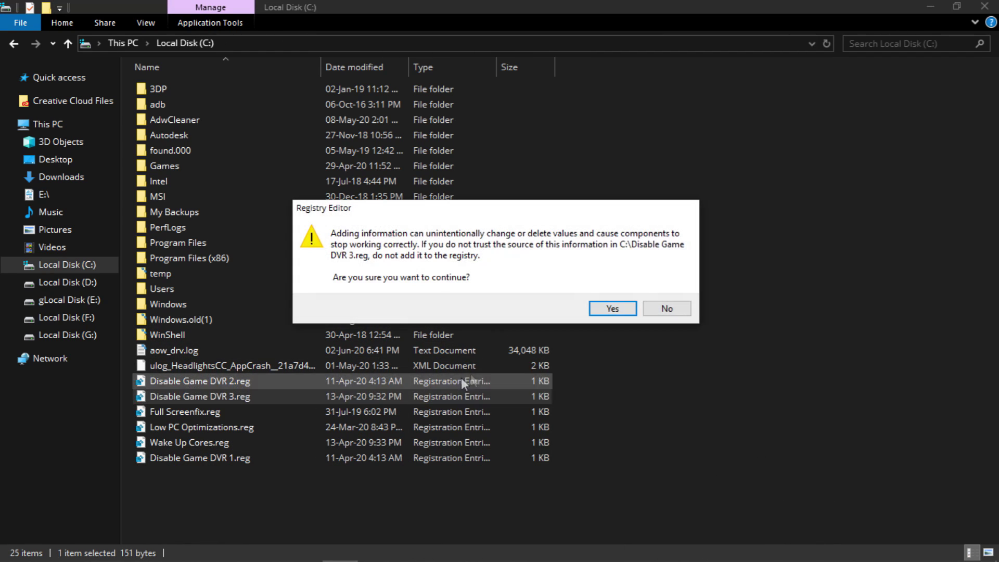
{"action": "left_click", "coordinate": [616, 309]}
{"action": "left_click", "coordinate": [665, 290]}
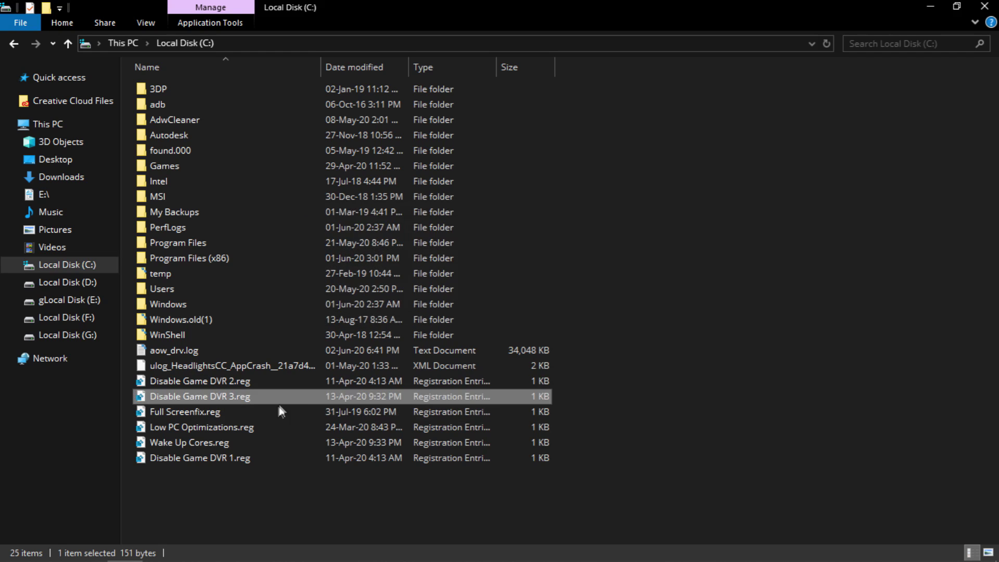
Merge Full Screenfix.reg and Wake Up Cores.reg into the registry, accepting each warning.
{"action": "double_click", "coordinate": [269, 411]}
{"action": "left_click", "coordinate": [614, 307]}
{"action": "left_click", "coordinate": [668, 289]}
{"action": "double_click", "coordinate": [271, 441]}
{"action": "left_click", "coordinate": [610, 309]}
{"action": "left_click", "coordinate": [664, 291]}
Merge Low PC Optimizations.reg and Disable Game DVR 1.reg into the registry, accepting each warning.
{"action": "left_click", "coordinate": [275, 427]}
{"action": "double_click", "coordinate": [275, 427]}
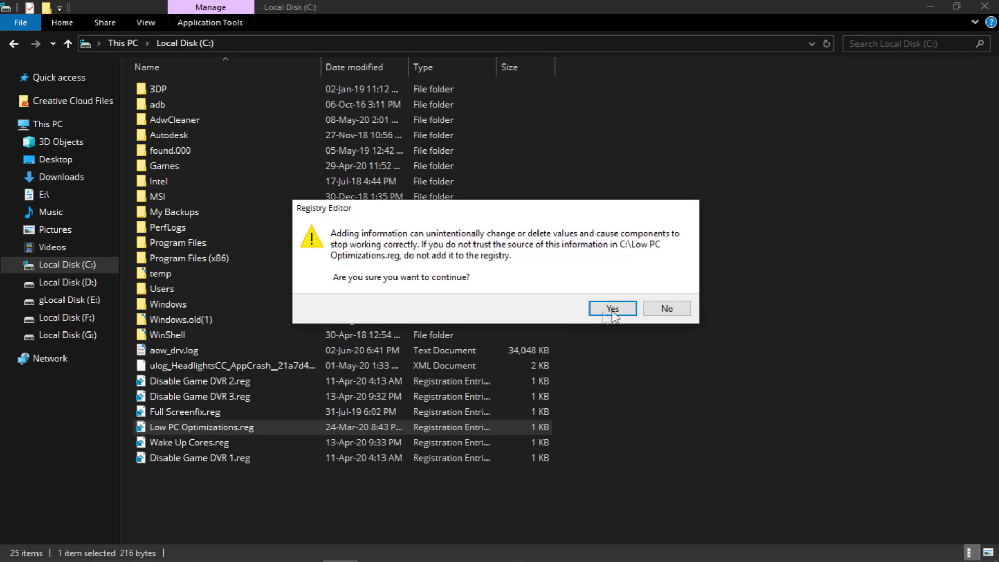
{"action": "left_click", "coordinate": [614, 308]}
{"action": "left_click", "coordinate": [668, 291]}
{"action": "double_click", "coordinate": [245, 456]}
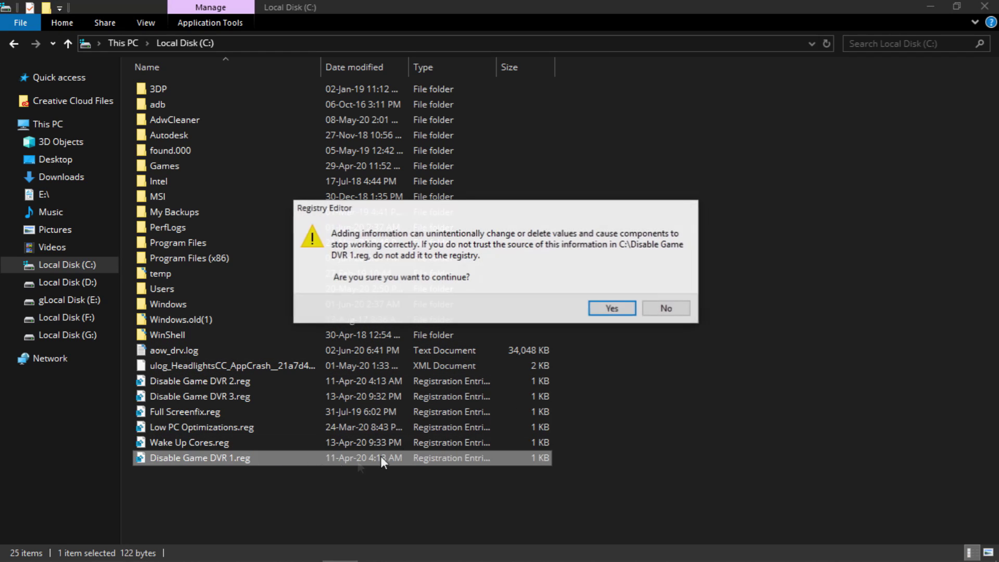
{"action": "left_click", "coordinate": [607, 308]}
{"action": "left_click", "coordinate": [661, 300]}
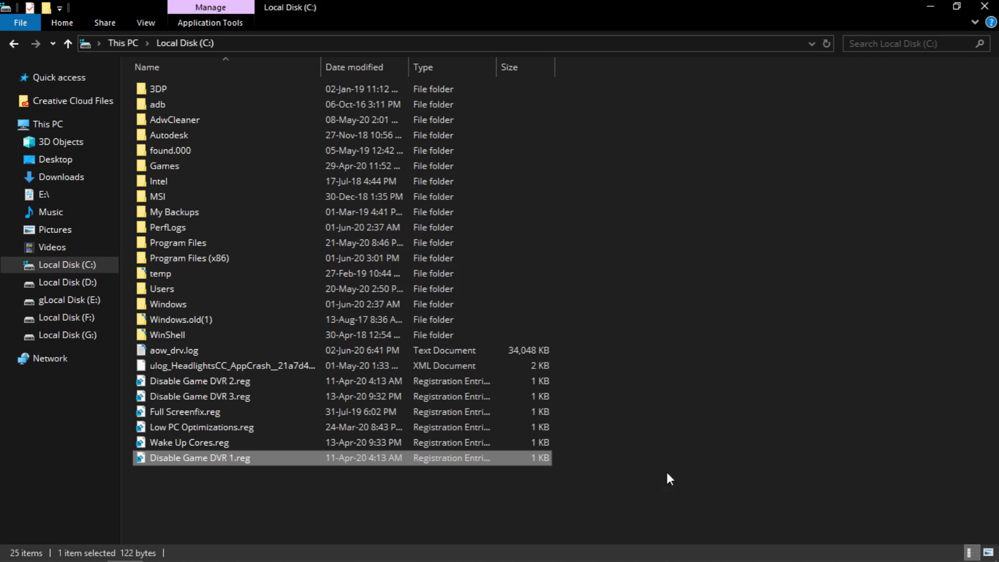
Delete the six pasted .reg files from the C: drive root and close the folder window.
{"action": "left_click_drag", "start_coordinate": [214, 511], "coordinate": [198, 386]}
{"action": "right_click", "coordinate": [198, 386]}
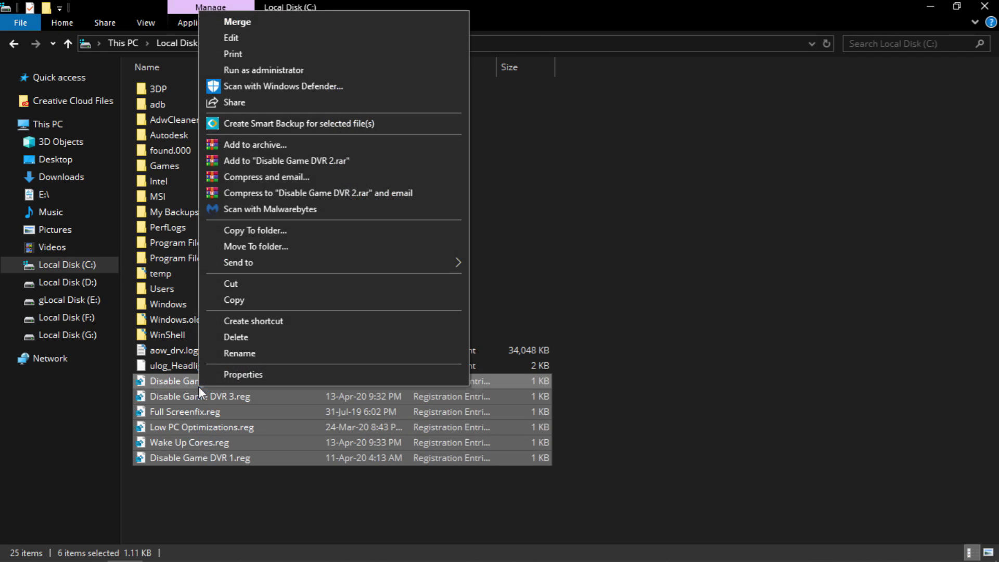
{"action": "left_click", "coordinate": [276, 337]}
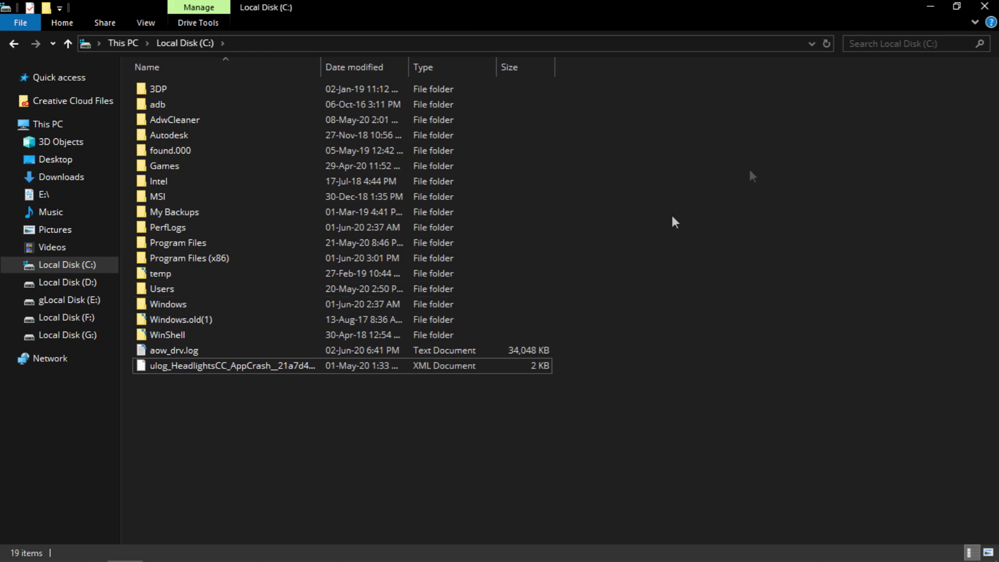
{"action": "left_click", "coordinate": [984, 5]}
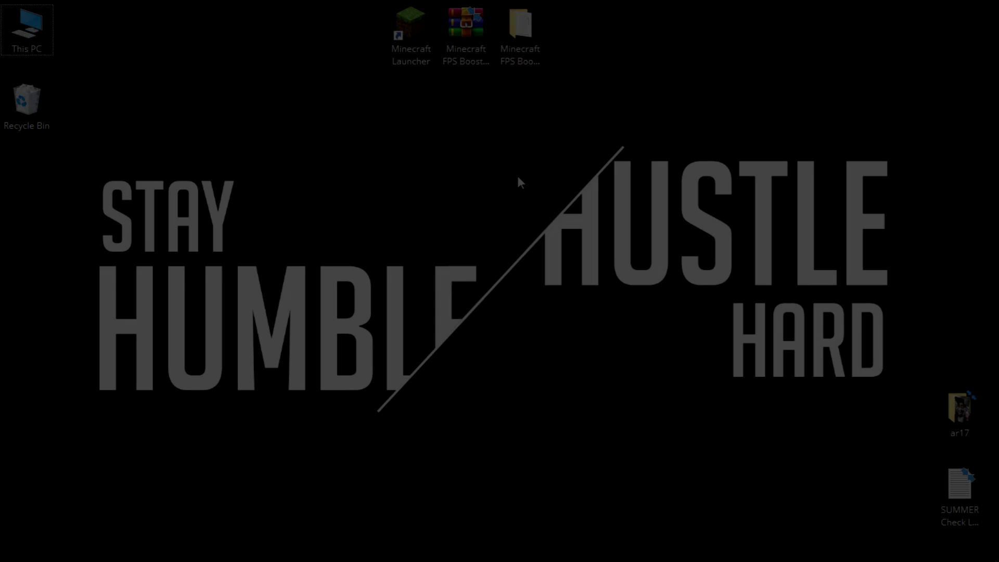
Open the ISLC v1.0.1.6 folder inside the boost pack's Programs folder.
{"action": "left_click", "coordinate": [530, 34]}
{"action": "double_click", "coordinate": [532, 24]}
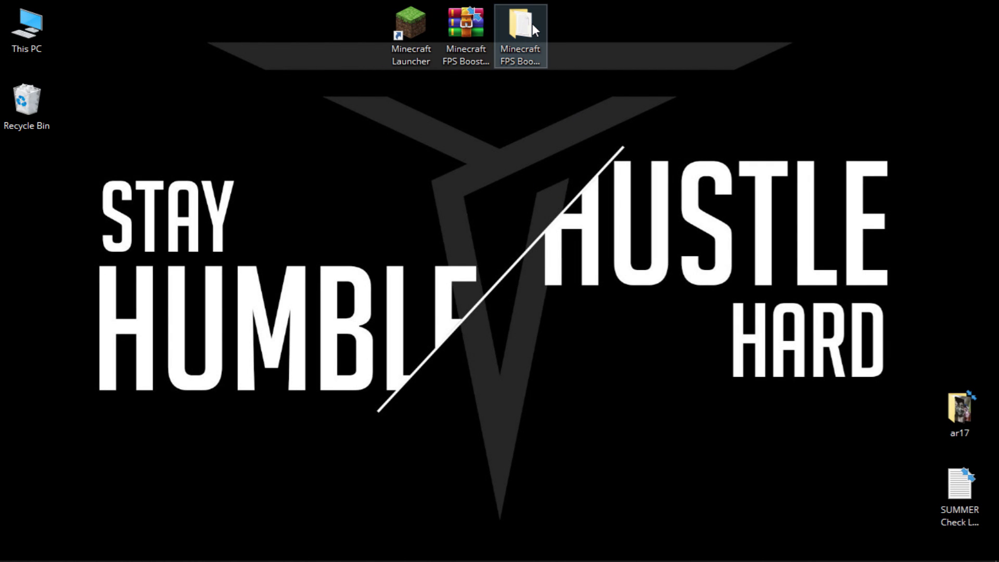
{"action": "double_click", "coordinate": [210, 103]}
{"action": "mouse_move", "coordinate": [232, 191]}
{"action": "left_mouse_down"}
{"action": "mouse_move", "coordinate": [213, 89]}
{"action": "mouse_move", "coordinate": [243, 190]}
{"action": "left_mouse_up"}
{"action": "left_click", "coordinate": [190, 88]}
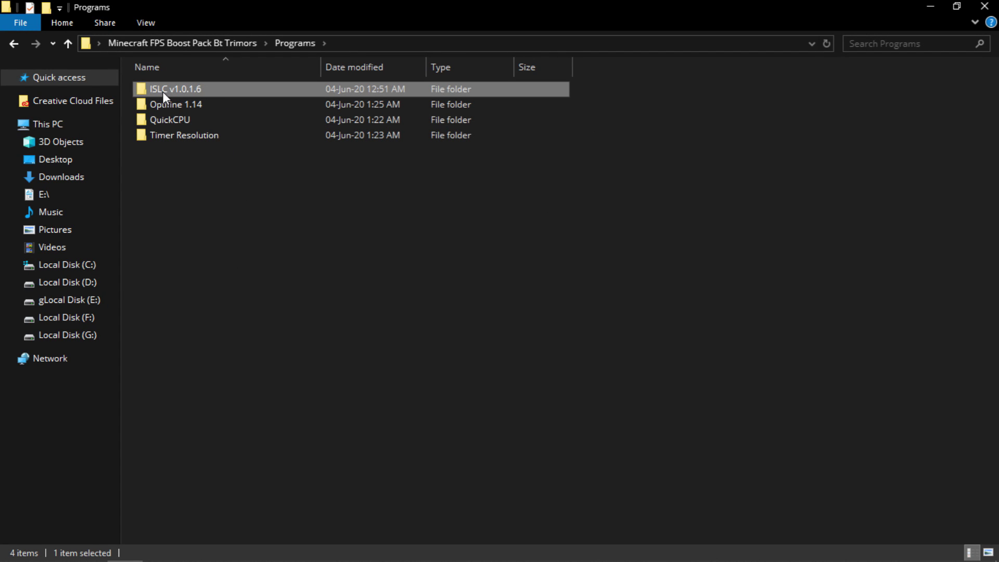
{"action": "double_click", "coordinate": [213, 88]}
{"action": "left_click_drag", "start_coordinate": [256, 200], "coordinate": [210, 109]}
Launch Intelligent standby list cleaner ISLC.exe and reposition its window.
{"action": "left_click", "coordinate": [190, 94]}
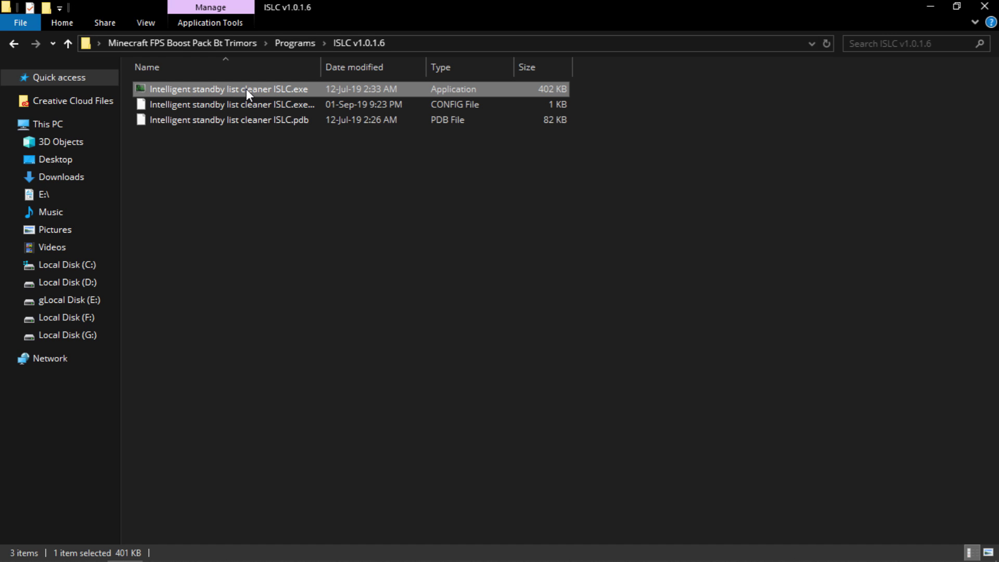
{"action": "left_click", "coordinate": [363, 175]}
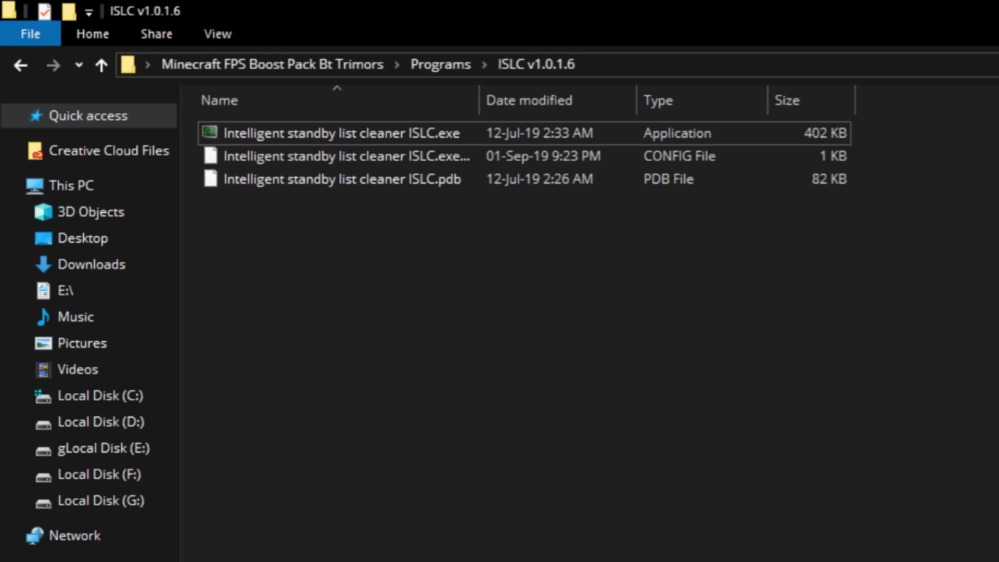
{"action": "key", "text": "Return"}
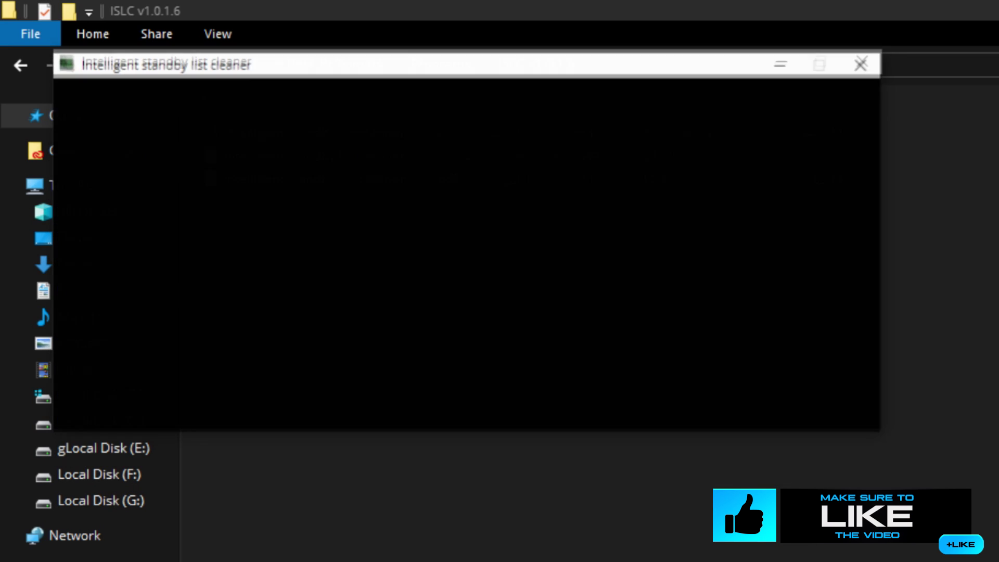
{"action": "left_click_drag", "start_coordinate": [512, 68], "coordinate": [553, 73]}
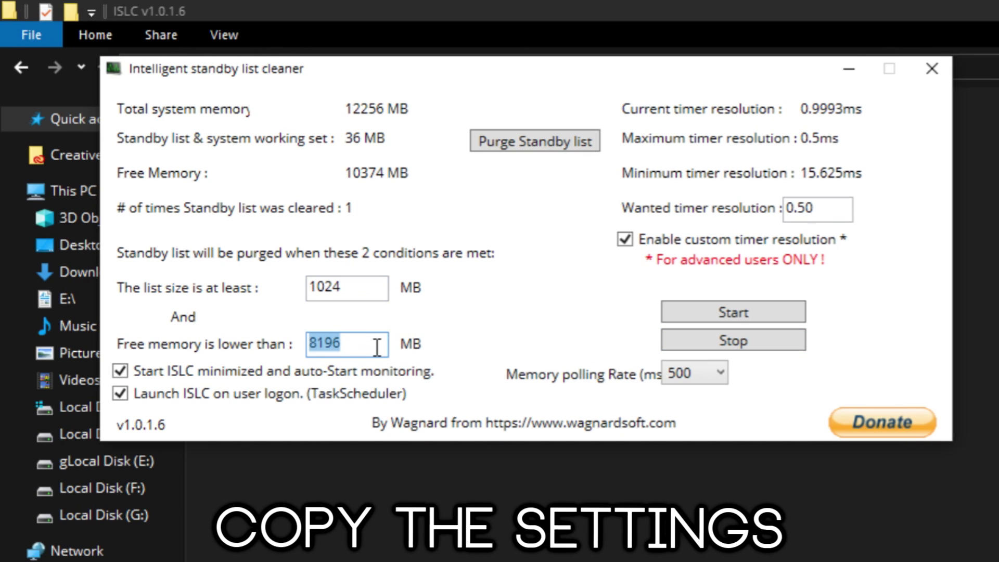
Start standby list monitoring with a 1024 MB minimum list size and 8196 MB free-memory limit, and close the cleaner window.
{"action": "left_click", "coordinate": [379, 341]}
{"action": "left_click", "coordinate": [368, 286]}
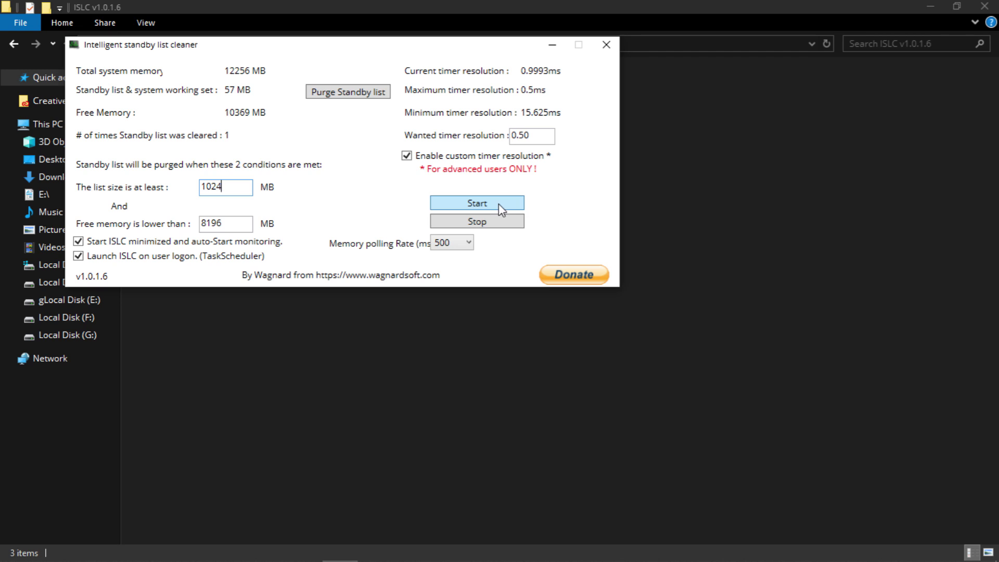
{"action": "left_click", "coordinate": [501, 208]}
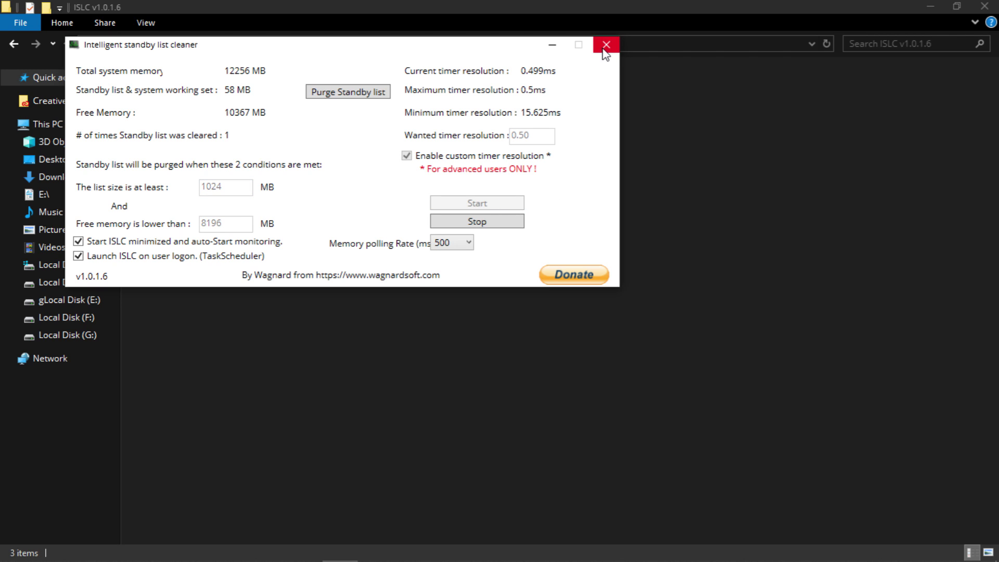
{"action": "left_click", "coordinate": [705, 273]}
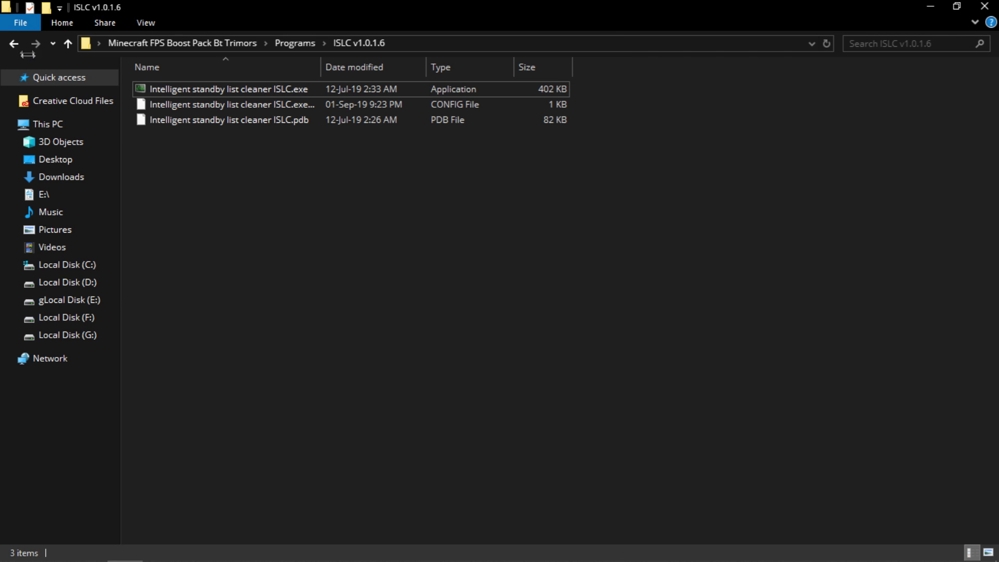
Install OptiFine for Minecraft 1.14.4 in the default .minecraft folder using OptiFine_1.14.4_HD_U_F5.jar from the Optifine 1.14 folder.
{"action": "left_click", "coordinate": [15, 44]}
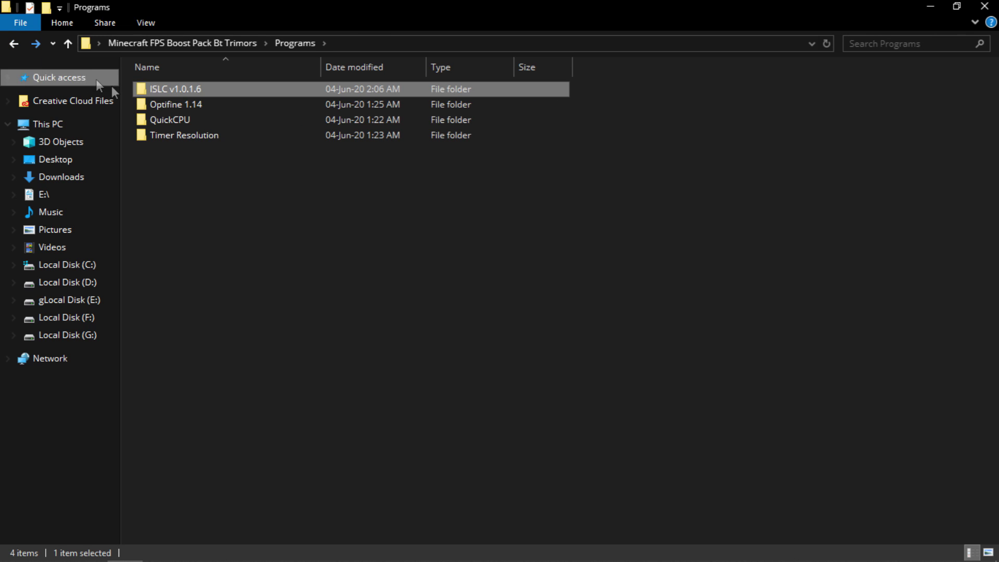
{"action": "left_click", "coordinate": [190, 106]}
{"action": "double_click", "coordinate": [226, 107]}
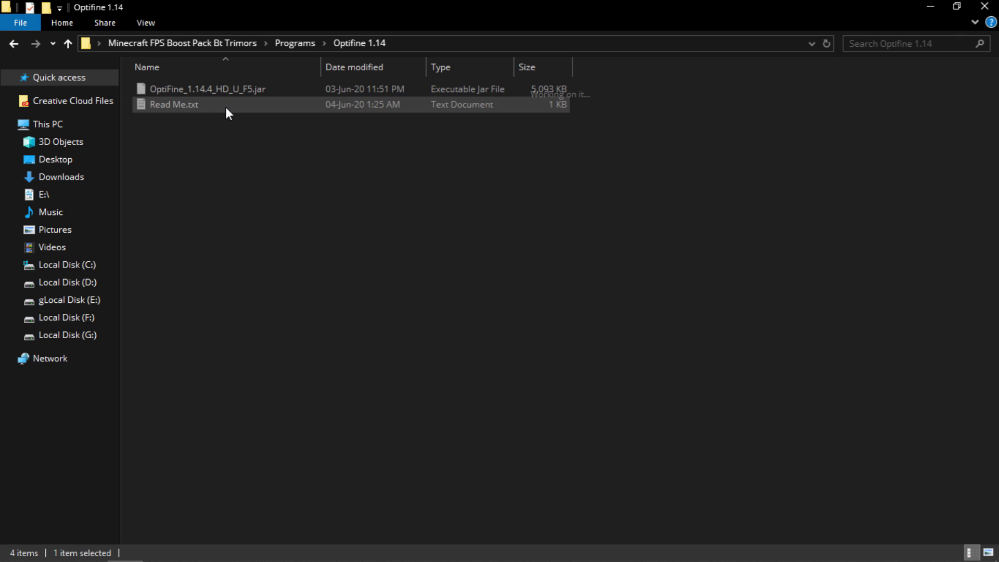
{"action": "double_click", "coordinate": [180, 90]}
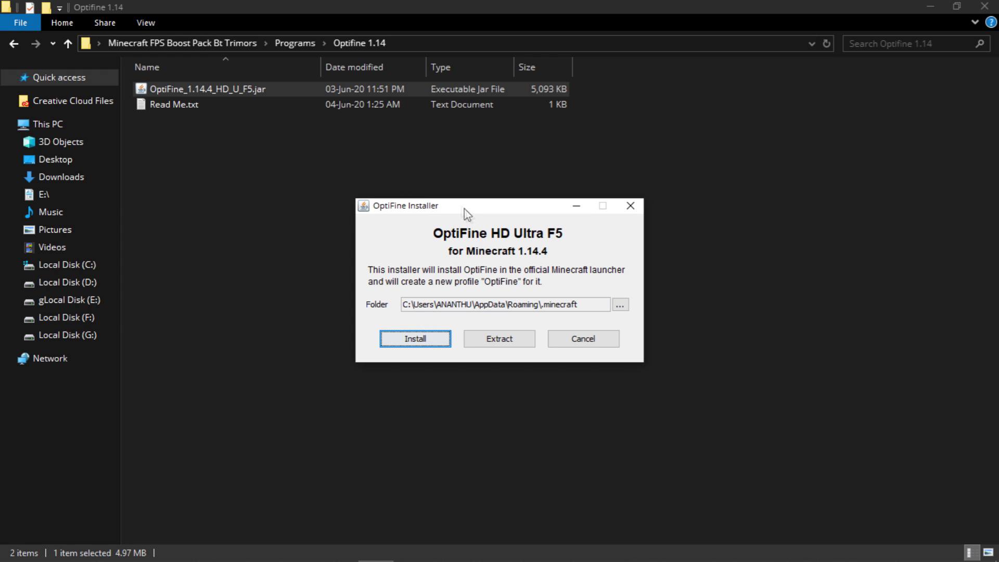
{"action": "left_click", "coordinate": [402, 345]}
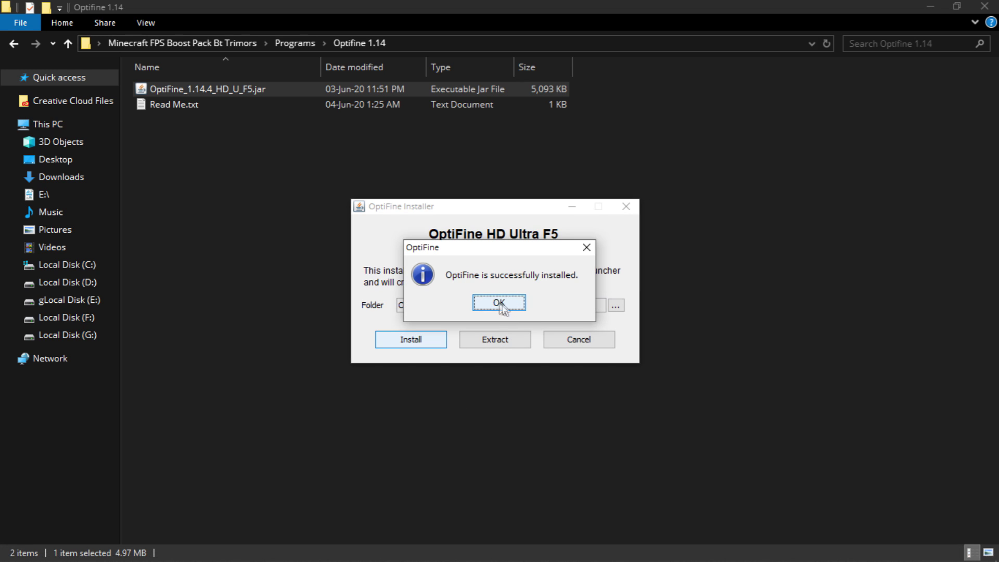
{"action": "left_click", "coordinate": [499, 303]}
{"action": "left_click", "coordinate": [264, 178]}
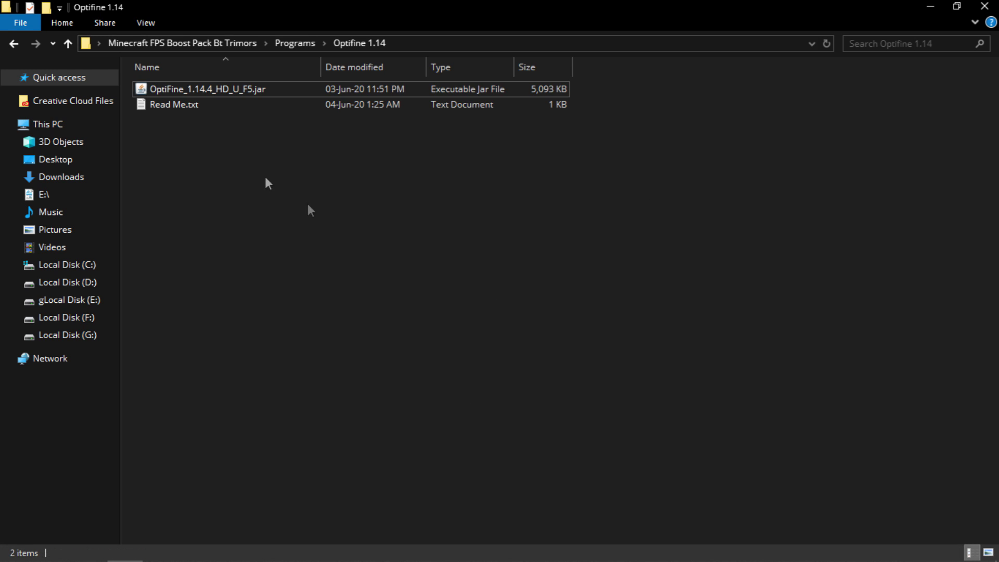
Open the QuickCPU folder in Programs and run the QuickCpuSetup-3.0.1.0.msi installer.
{"action": "left_click", "coordinate": [14, 45]}
{"action": "left_click", "coordinate": [233, 189]}
{"action": "left_click", "coordinate": [176, 122]}
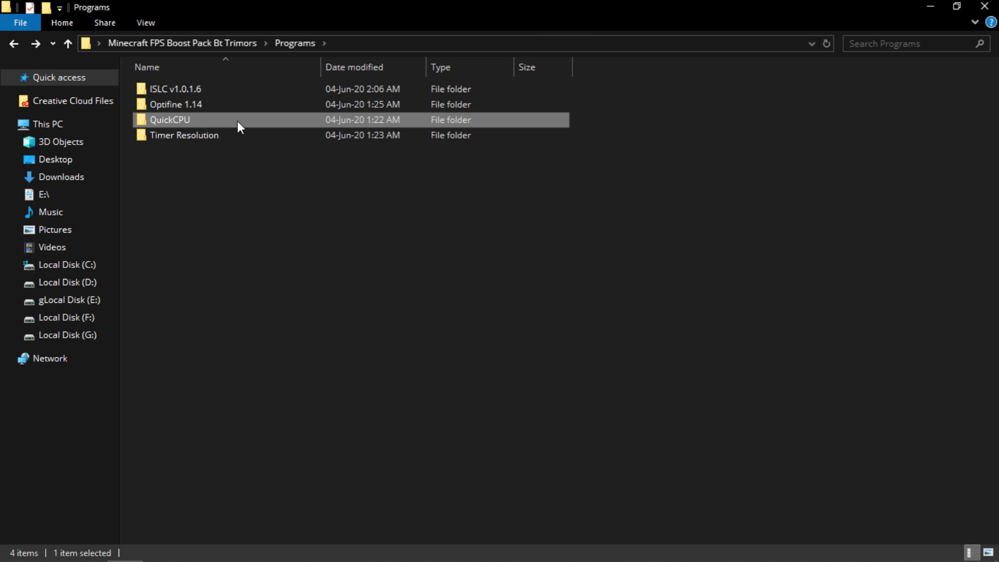
{"action": "double_click", "coordinate": [237, 121]}
{"action": "left_click_drag", "start_coordinate": [210, 135], "coordinate": [191, 91]}
{"action": "left_click", "coordinate": [202, 108]}
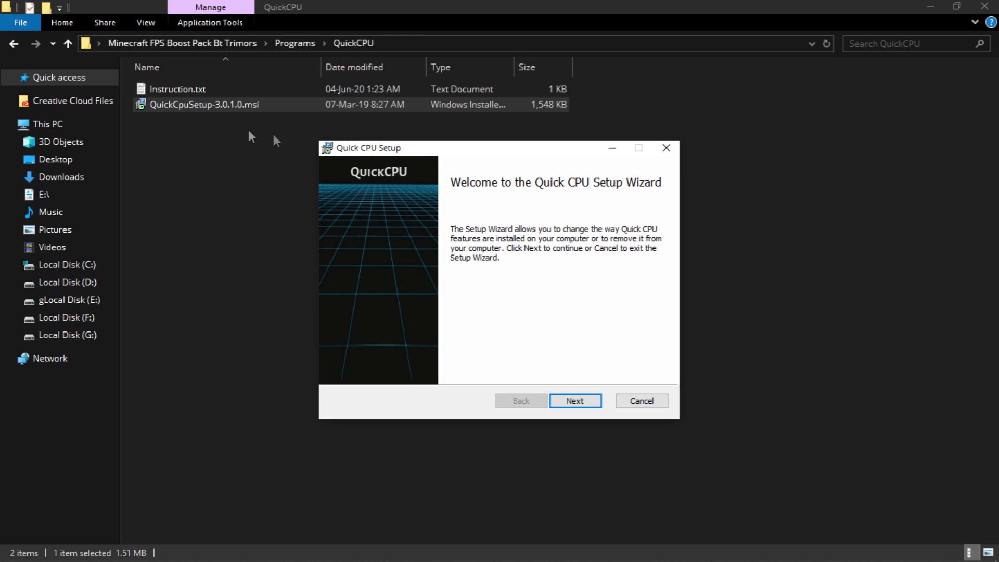
Repair the Quick CPU installation through the setup wizard, finish it and close the folder window.
{"action": "left_click", "coordinate": [575, 401]}
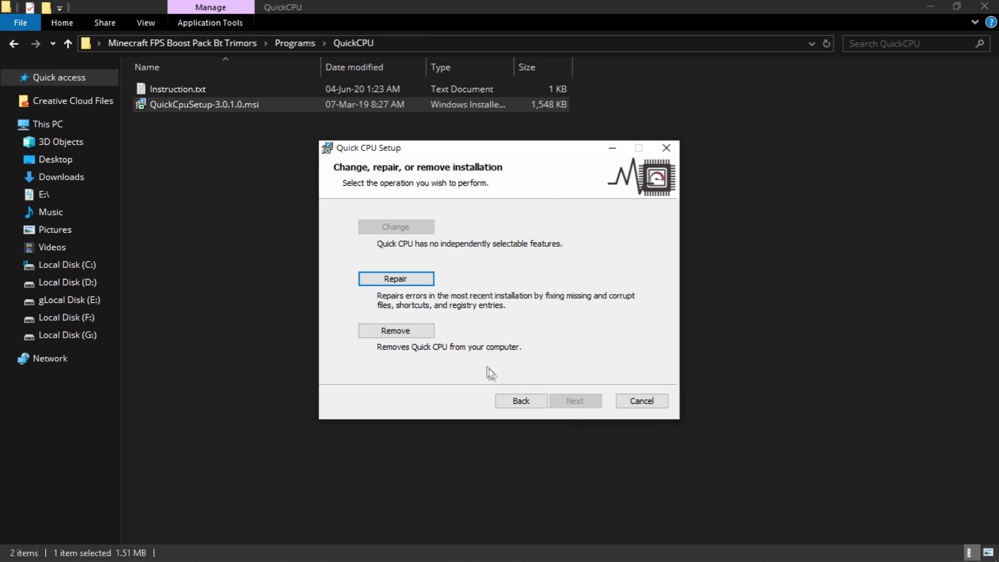
{"action": "left_click", "coordinate": [397, 279]}
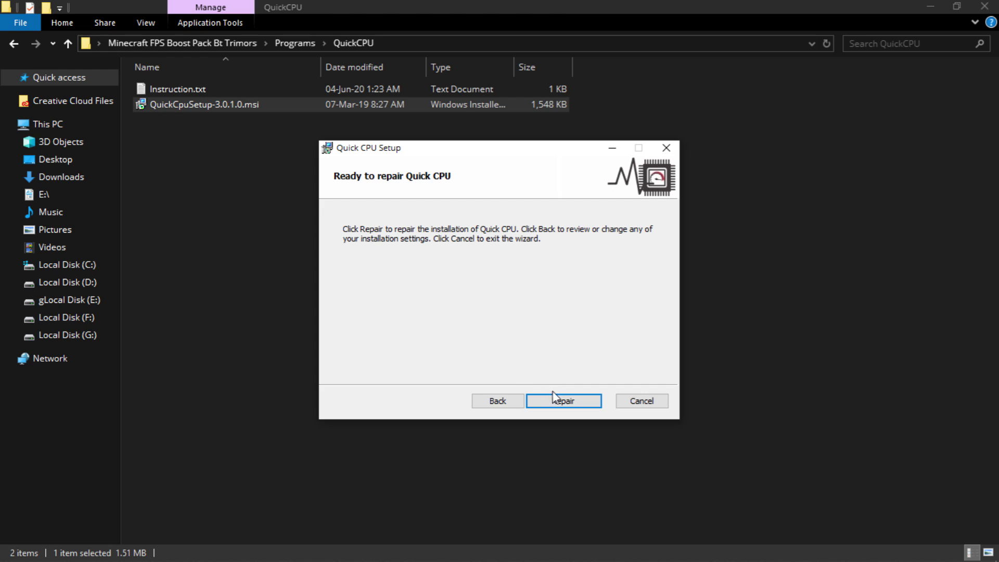
{"action": "left_click", "coordinate": [561, 400]}
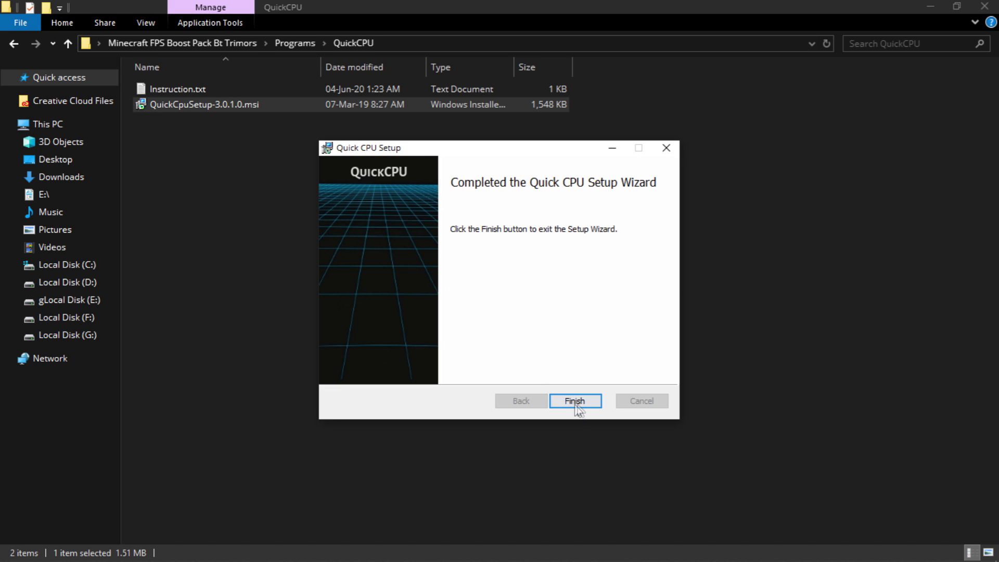
{"action": "left_click", "coordinate": [577, 402]}
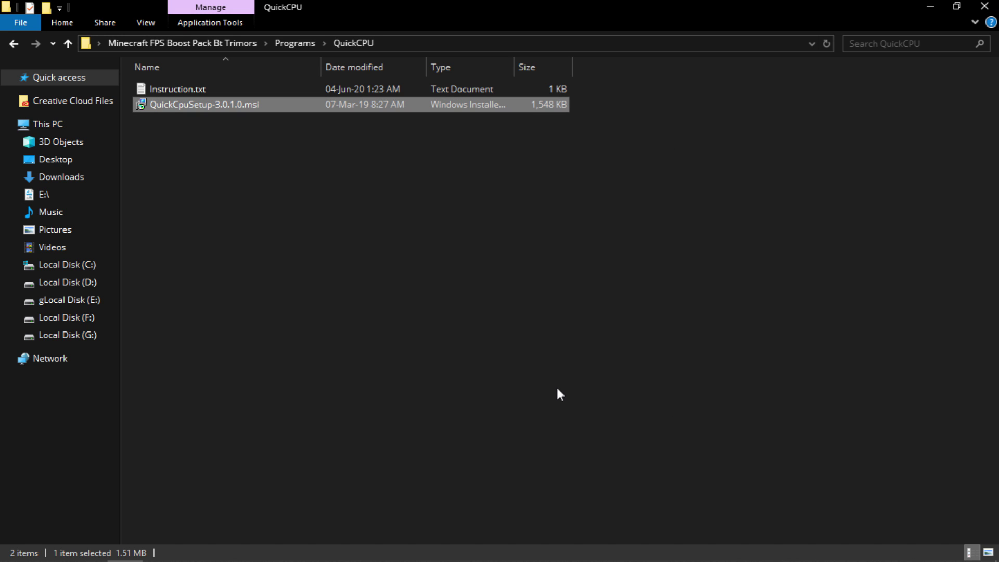
{"action": "left_click", "coordinate": [989, 6]}
Launch QuickCPU from the desktop and apply 100% for its core parking, turbo boost and frequency scaling indexes.
{"action": "left_click", "coordinate": [28, 180]}
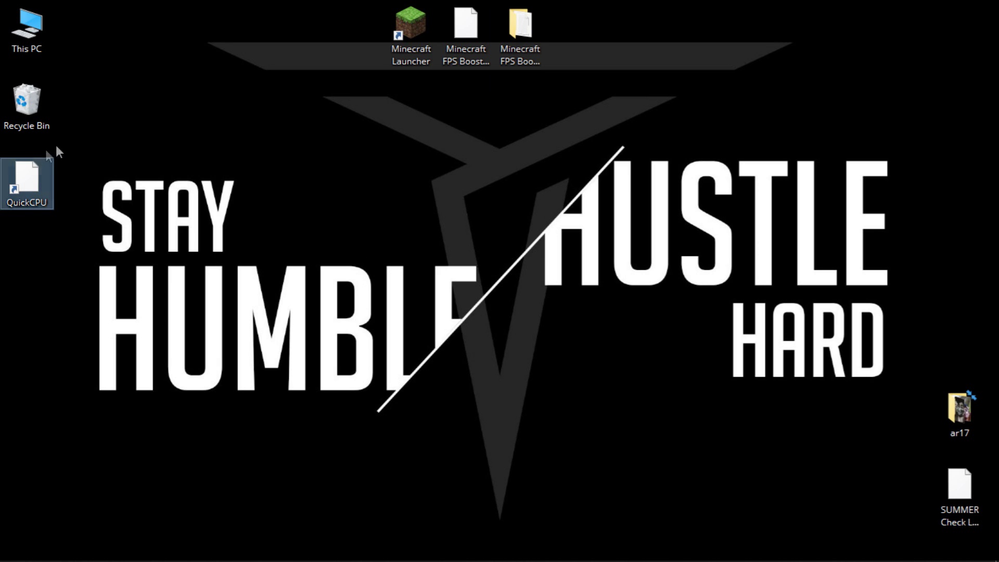
{"action": "double_click", "coordinate": [32, 191]}
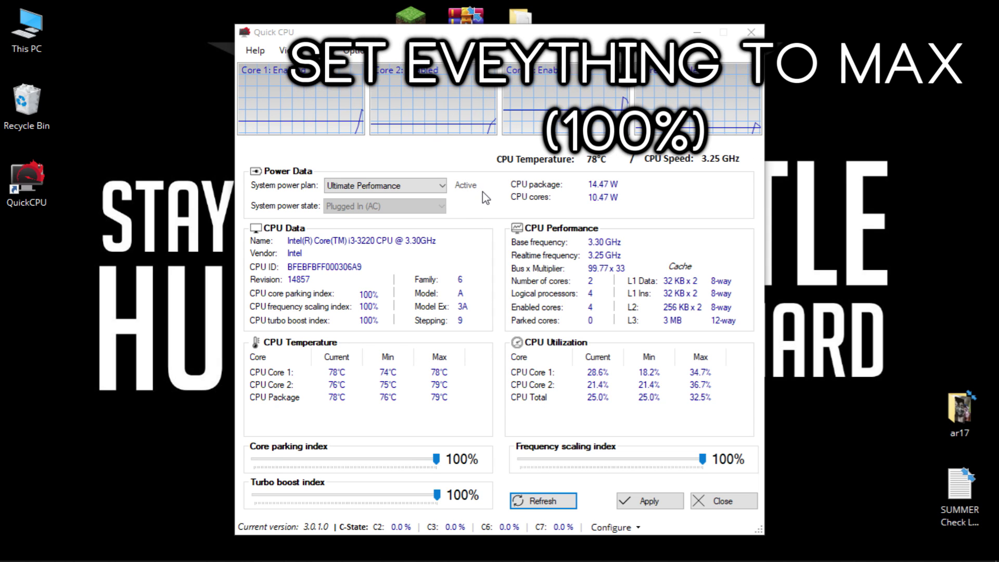
{"action": "mouse_move", "coordinate": [436, 459]}
{"action": "left_mouse_down"}
{"action": "mouse_move", "coordinate": [335, 460]}
{"action": "mouse_move", "coordinate": [436, 459]}
{"action": "left_mouse_up"}
{"action": "left_click_drag", "start_coordinate": [436, 497], "coordinate": [254, 497]}
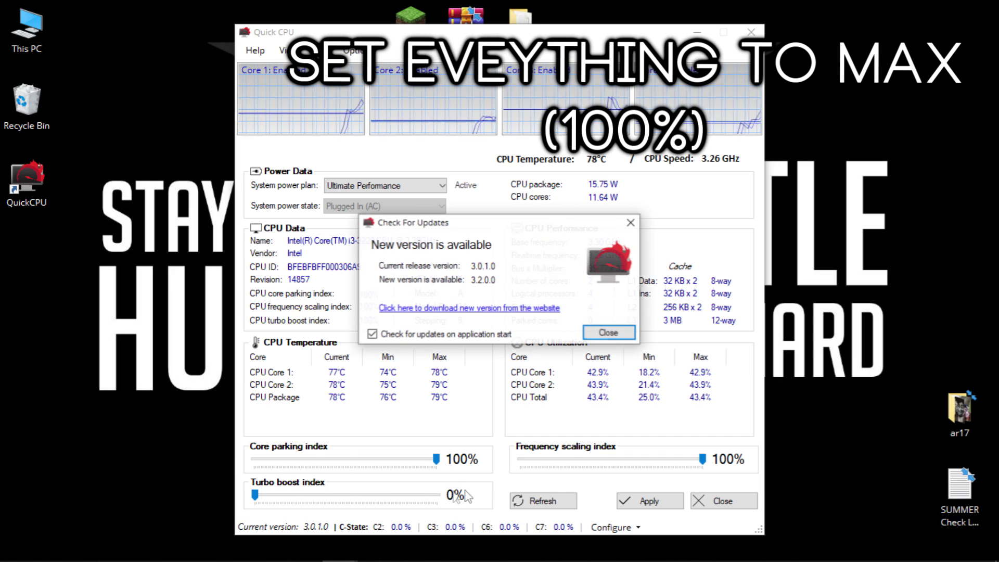
{"action": "left_click", "coordinate": [608, 333]}
{"action": "left_click", "coordinate": [272, 496]}
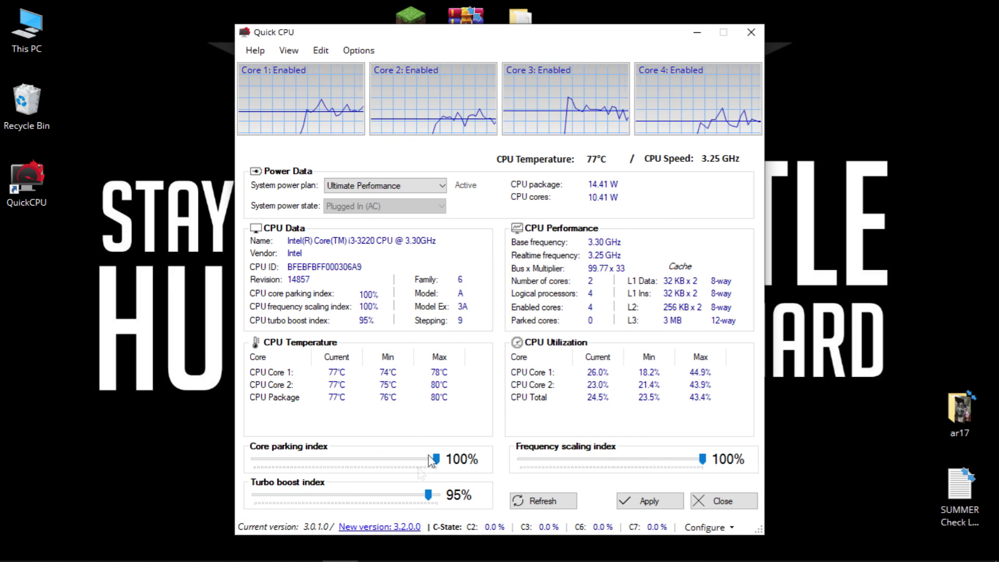
{"action": "left_click", "coordinate": [438, 498]}
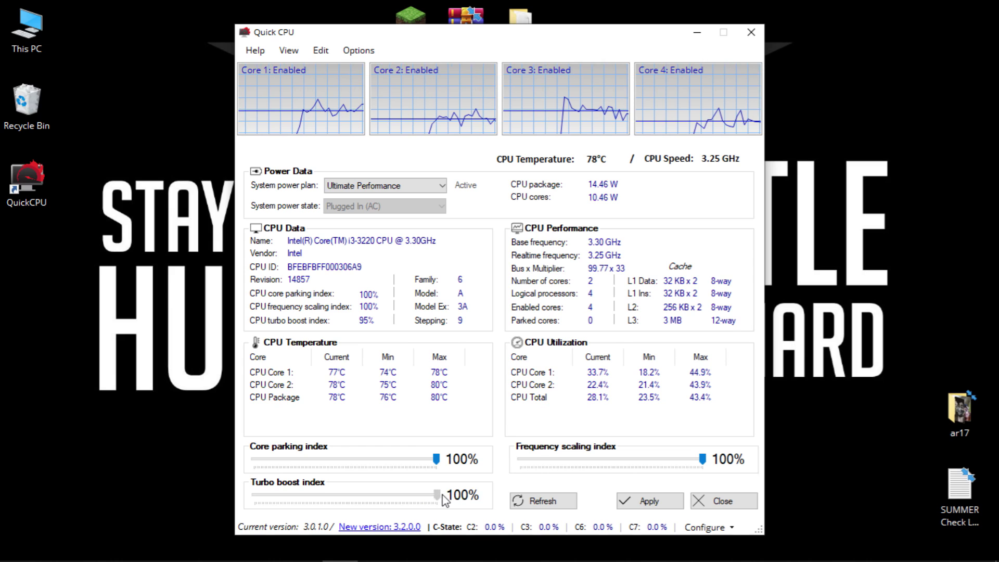
{"action": "left_click", "coordinate": [647, 500]}
{"action": "left_click", "coordinate": [573, 316]}
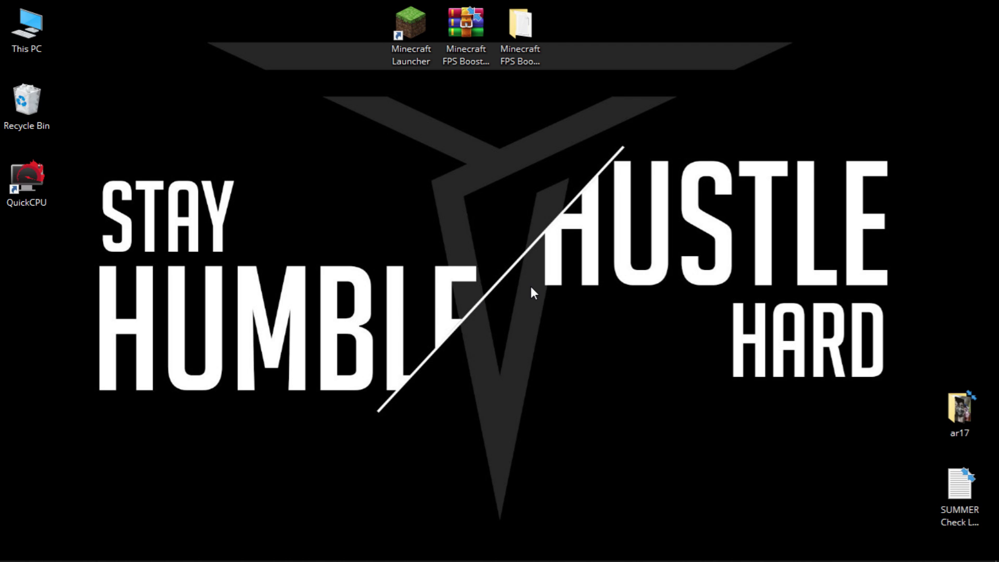
Open the Timer Resolution folder inside the desktop boost pack's Programs folder.
{"action": "left_click", "coordinate": [536, 39]}
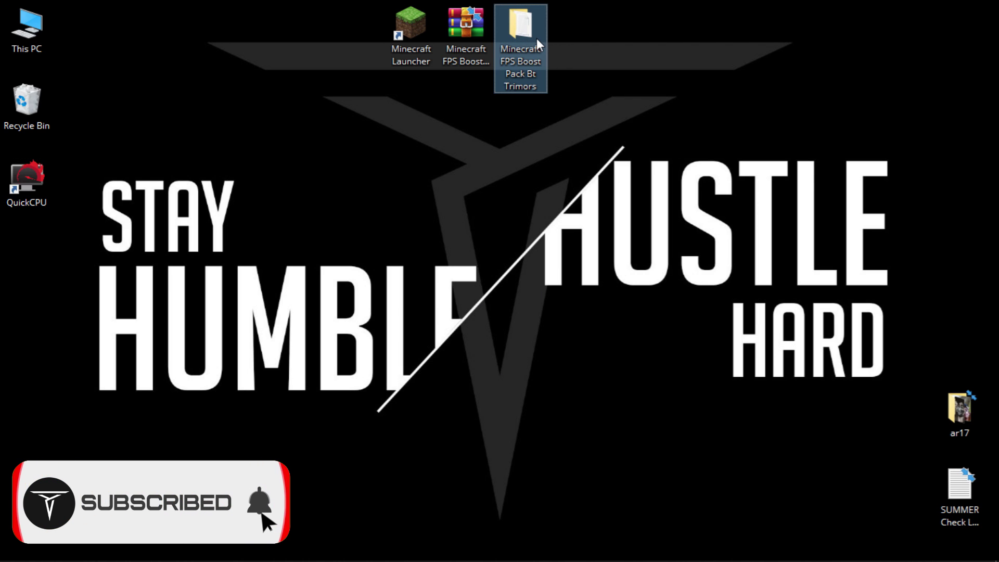
{"action": "left_click", "coordinate": [577, 57]}
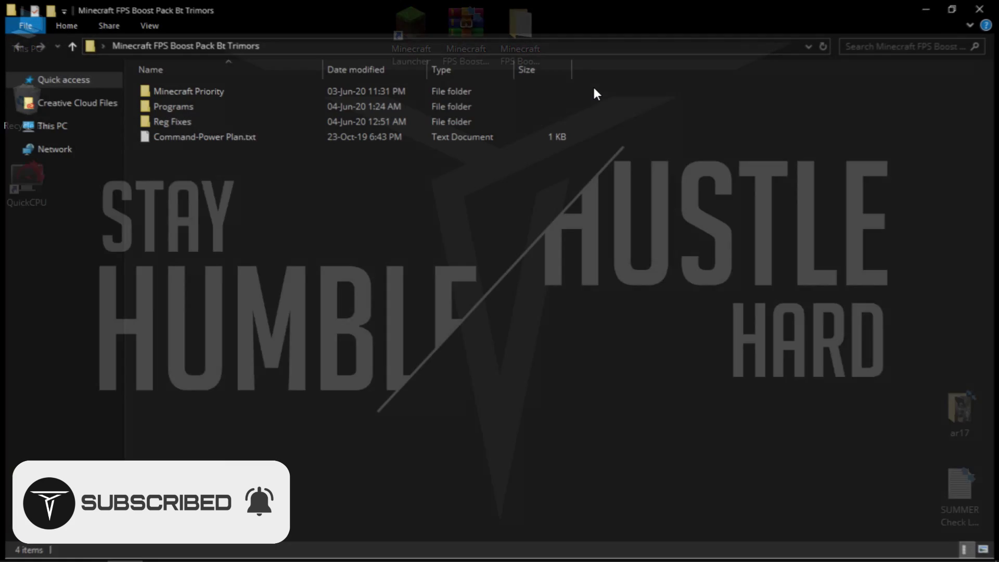
{"action": "left_click", "coordinate": [180, 104]}
{"action": "double_click", "coordinate": [180, 104]}
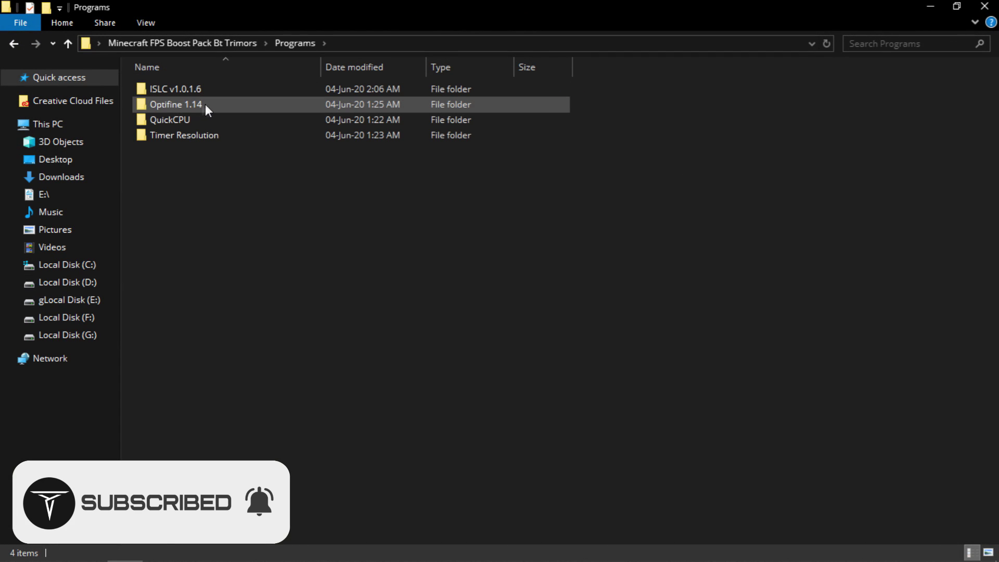
{"action": "double_click", "coordinate": [176, 135]}
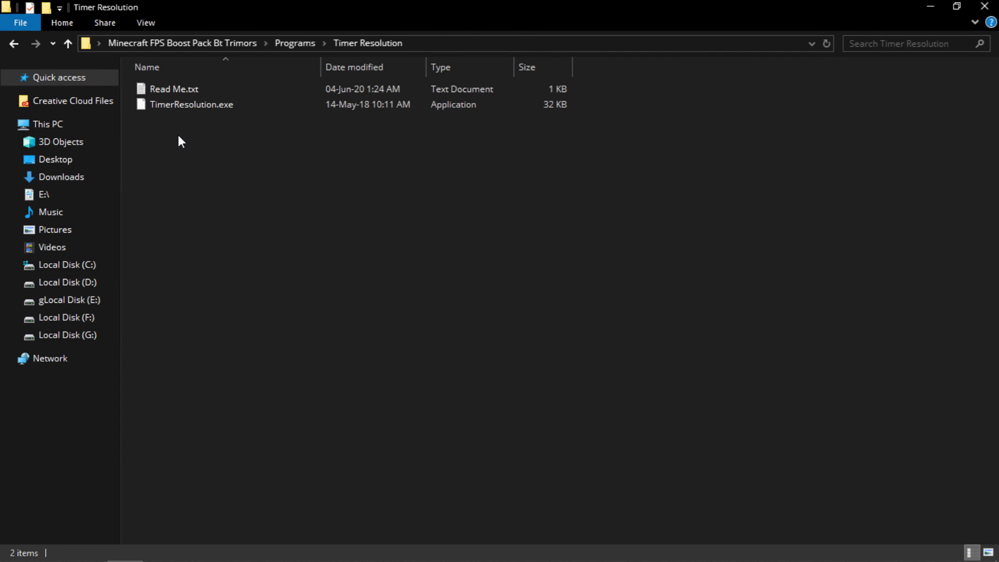
Copy TimerResolution.exe to the desktop and close its source folder window.
{"action": "left_click", "coordinate": [200, 108]}
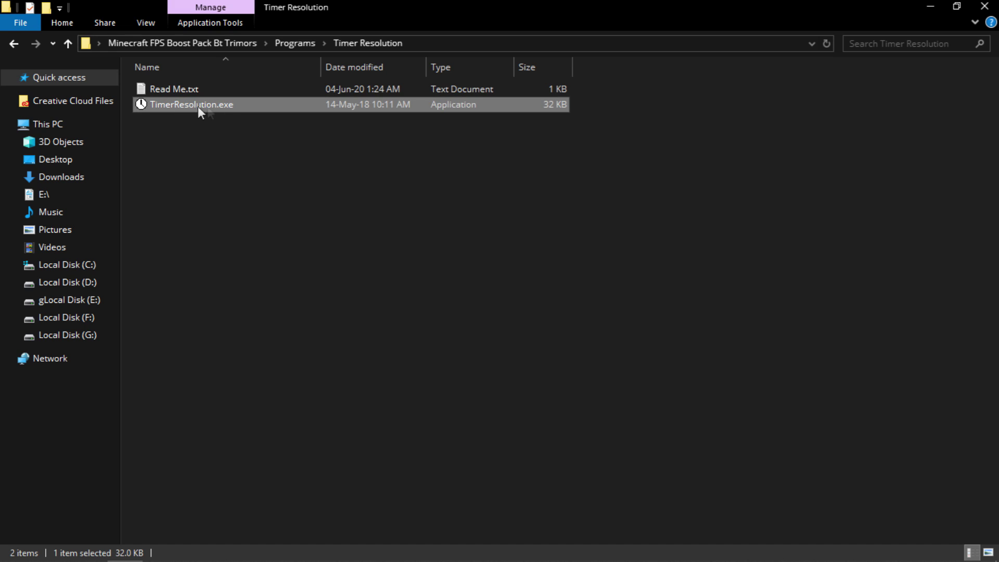
{"action": "right_click", "coordinate": [226, 105]}
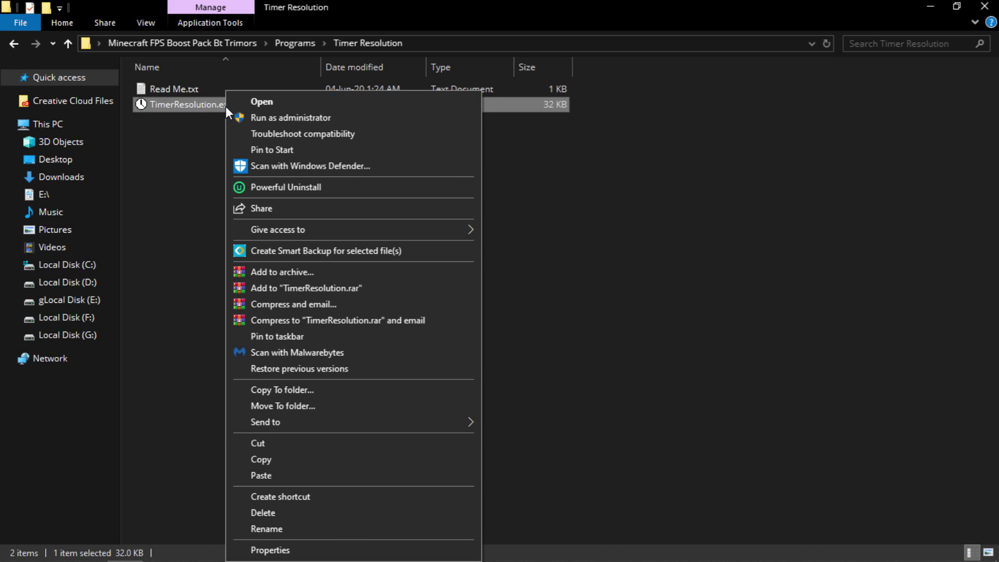
{"action": "left_click", "coordinate": [295, 461]}
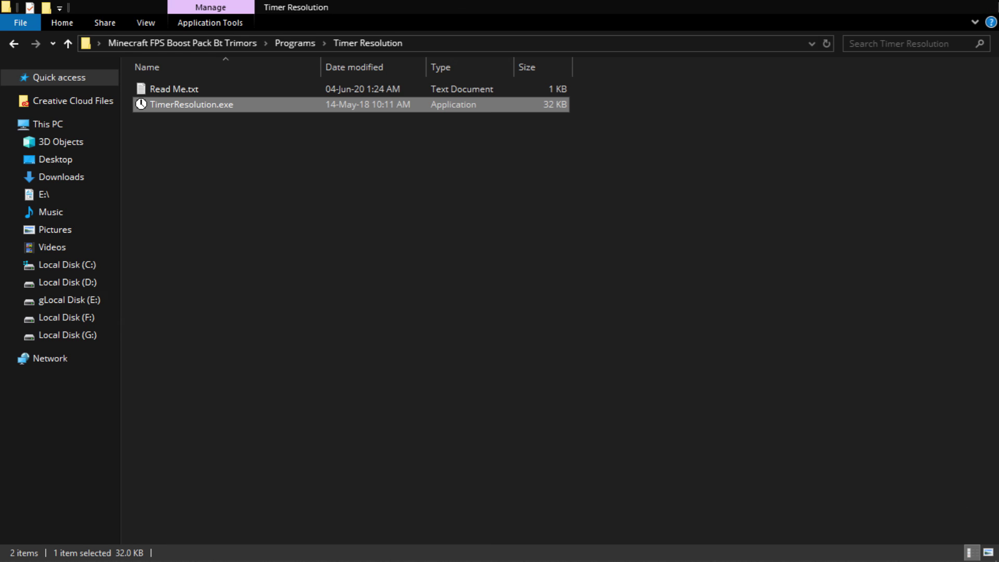
{"action": "left_click", "coordinate": [983, 6]}
{"action": "right_click", "coordinate": [408, 239]}
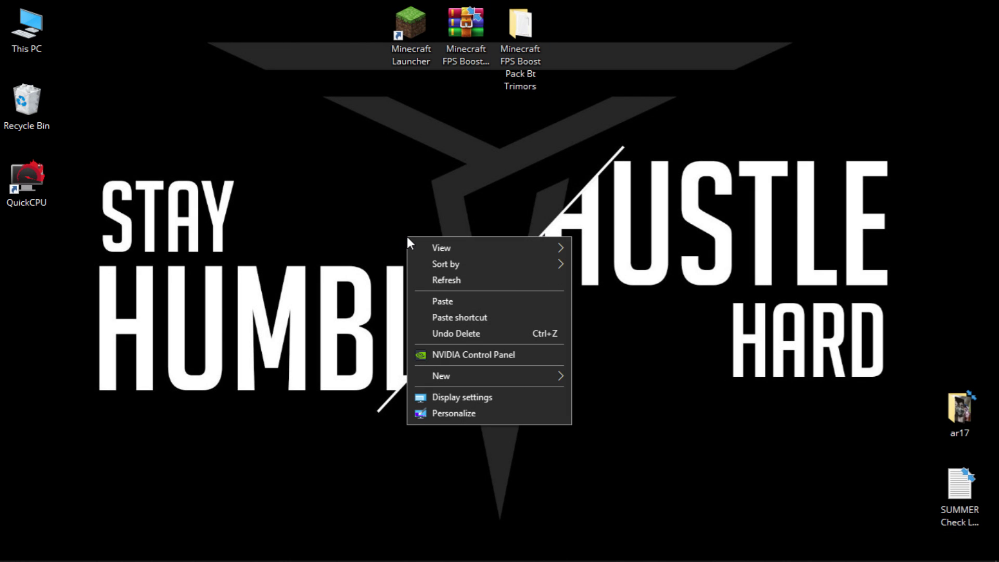
{"action": "left_click", "coordinate": [485, 303]}
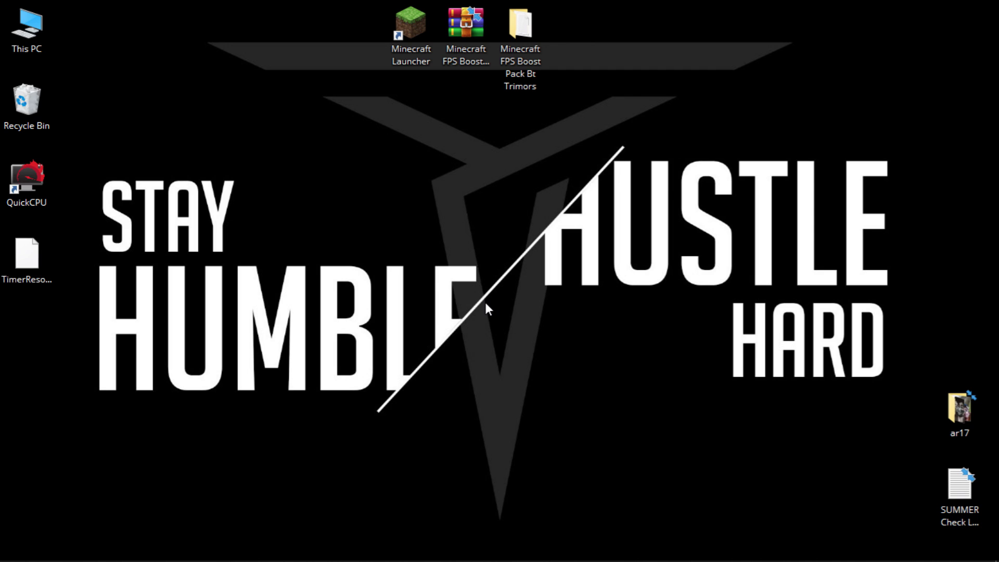
Move TimerResolution.exe to the desktop's upper-right corner, launch it and minimize it with the timer resolution set to Maximum.
{"action": "left_click_drag", "start_coordinate": [391, 196], "coordinate": [960, 48]}
{"action": "double_click", "coordinate": [962, 52]}
{"action": "left_click", "coordinate": [404, 335]}
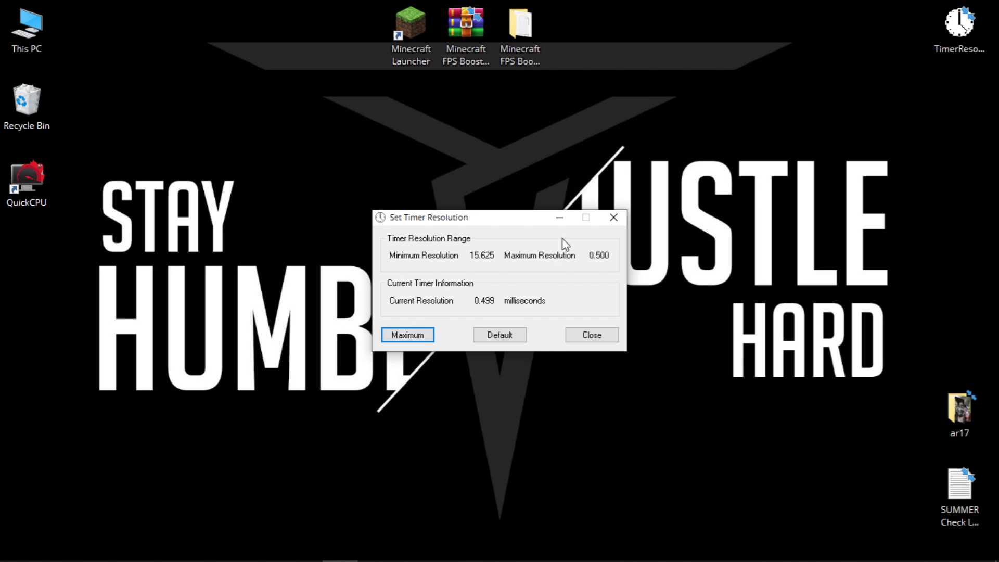
{"action": "left_click", "coordinate": [559, 221]}
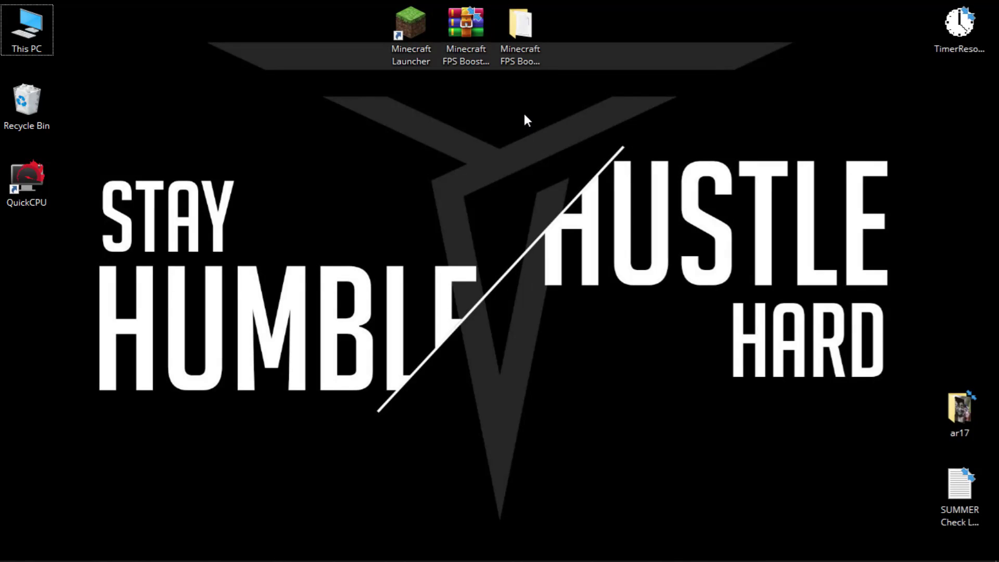
Copy the powercfg -duplicatescheme command line from Command-Power Plan.txt in the boost pack folder and close the file.
{"action": "double_click", "coordinate": [526, 66]}
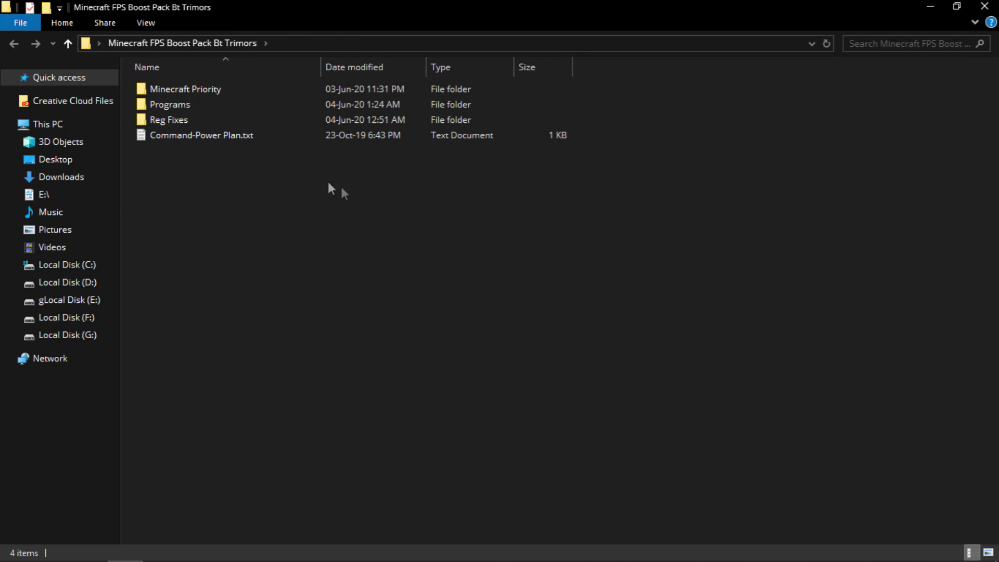
{"action": "left_click", "coordinate": [200, 137]}
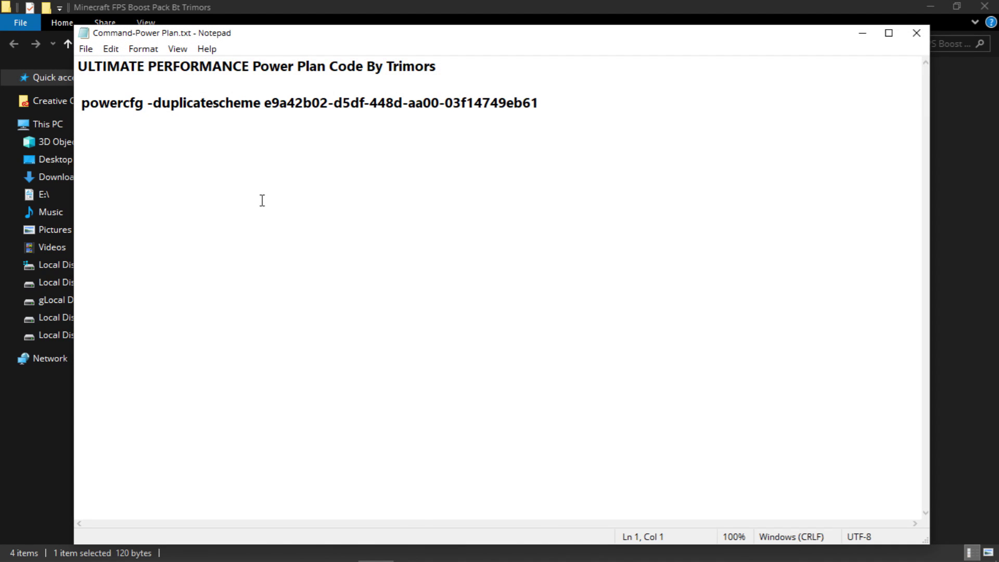
{"action": "left_click", "coordinate": [540, 102]}
{"action": "left_click", "coordinate": [79, 98], "text": "shift"}
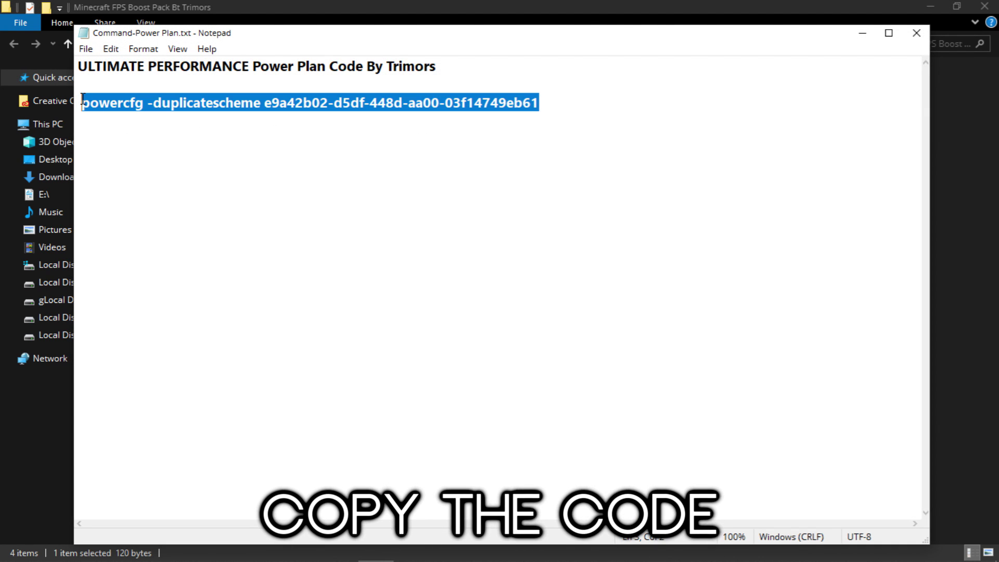
{"action": "right_click", "coordinate": [90, 102]}
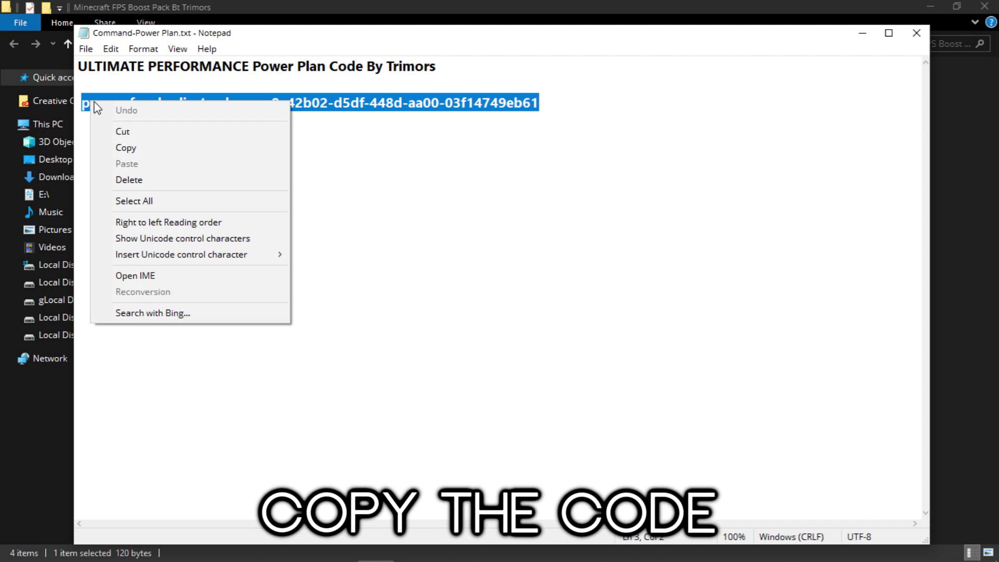
{"action": "left_click", "coordinate": [129, 147]}
{"action": "left_click", "coordinate": [917, 33]}
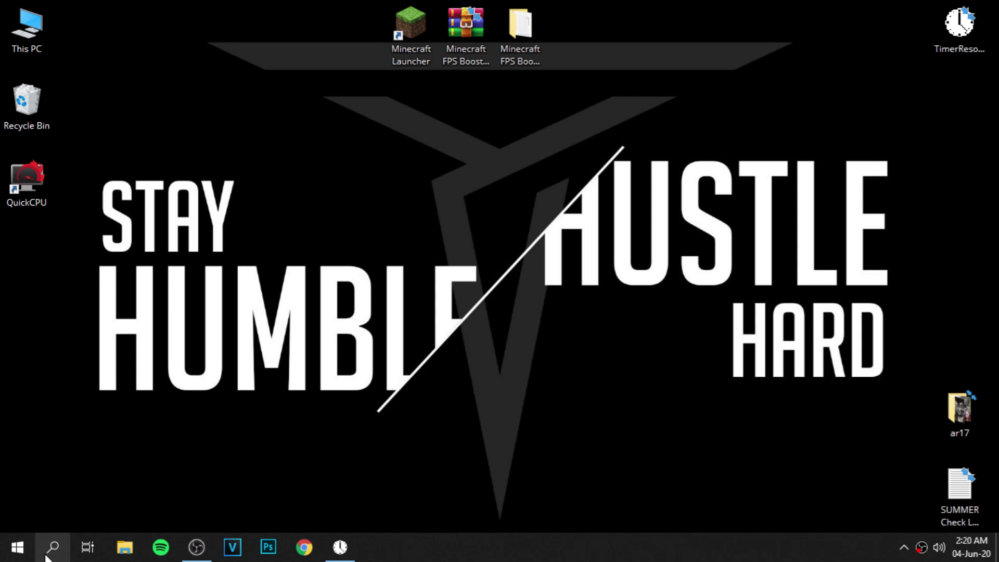
Search Windows for cmd, run Command Prompt as administrator and reposition its window.
{"action": "left_click", "coordinate": [53, 547]}
{"action": "type", "text": "cmd"}
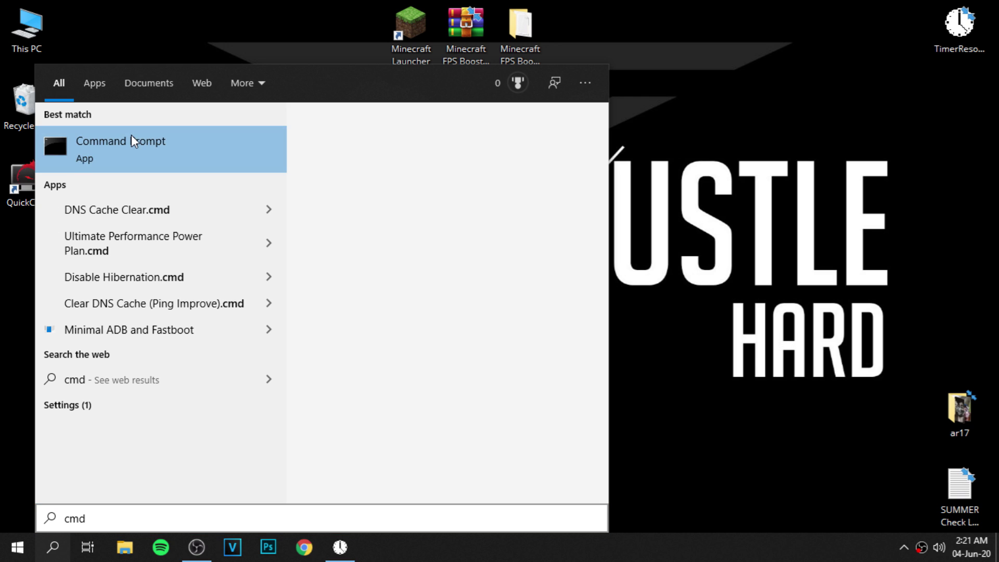
{"action": "right_click", "coordinate": [131, 136]}
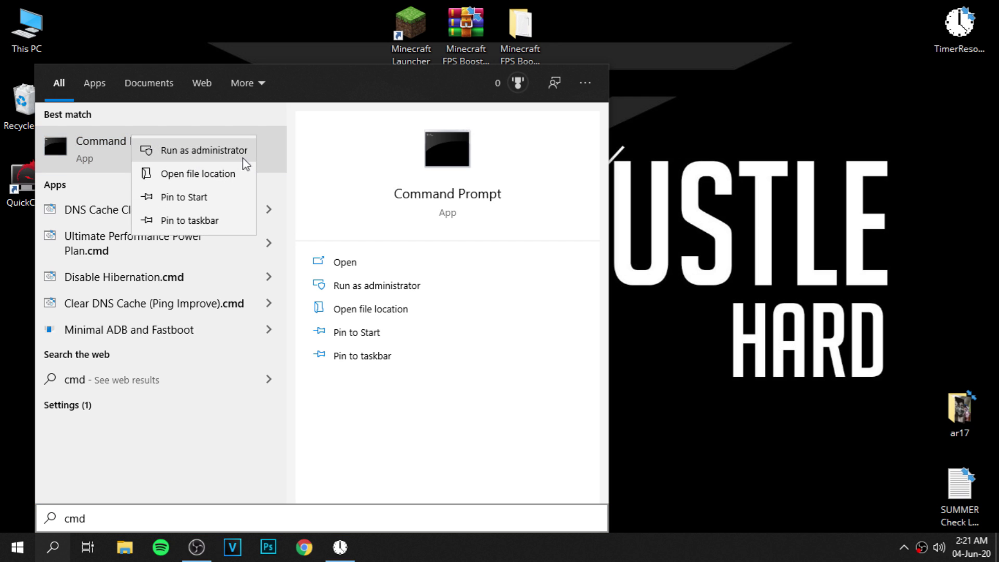
{"action": "left_click", "coordinate": [209, 155]}
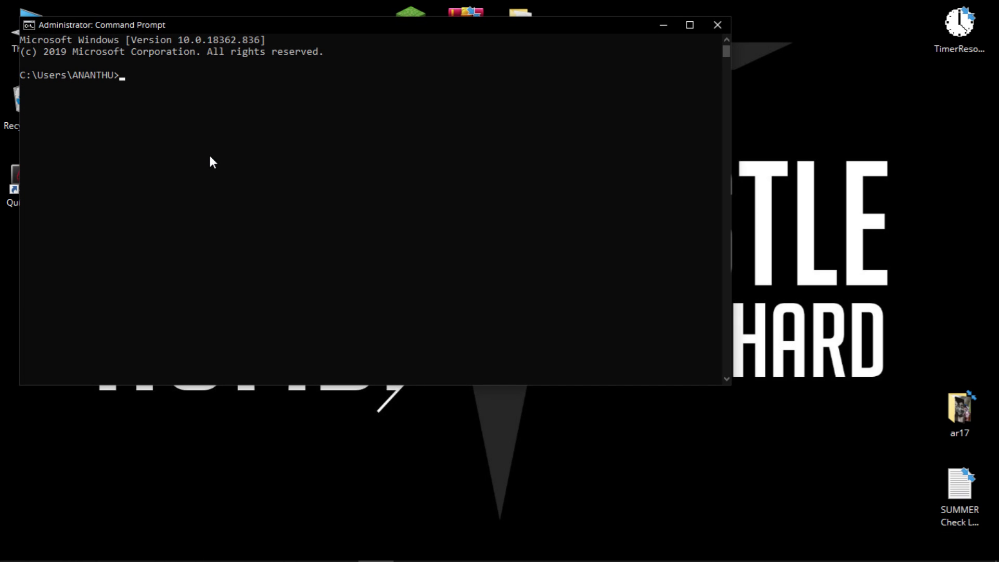
{"action": "left_click_drag", "start_coordinate": [302, 26], "coordinate": [434, 85]}
Run powercfg -duplicatescheme e9a42b02-d5df-448d-aa00-03f14749eb61 to add the Ultimate Performance power plan, and close Command Prompt.
{"action": "key", "text": "ctrl+v"}
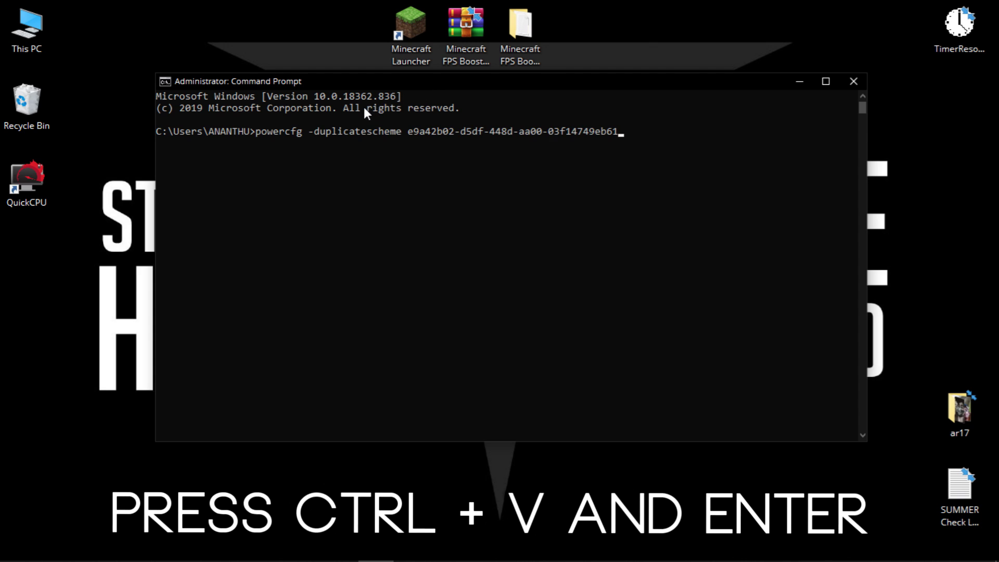
{"action": "key", "text": "Return"}
{"action": "left_click_drag", "start_coordinate": [497, 145], "coordinate": [611, 145]}
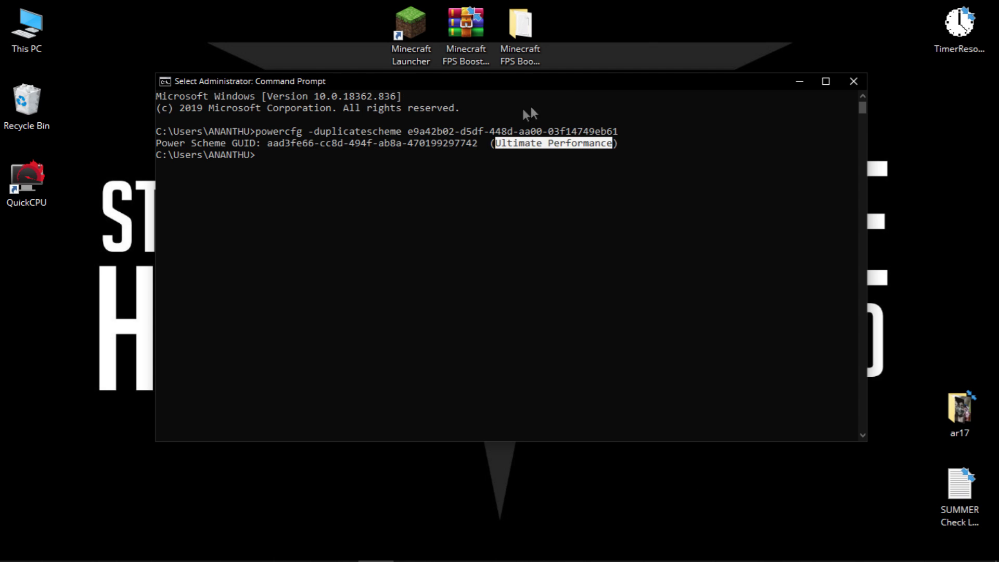
{"action": "left_click", "coordinate": [853, 81]}
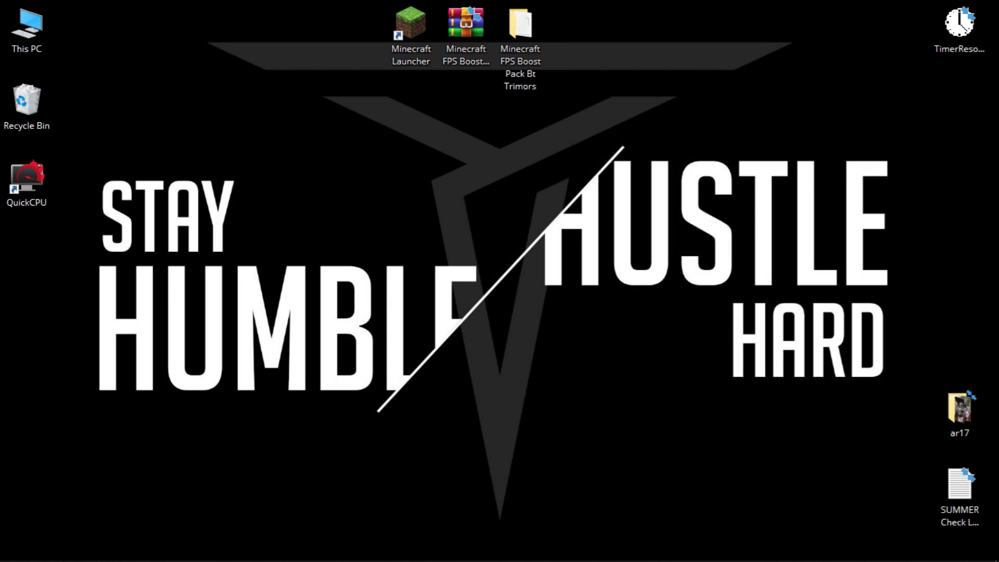
Search Windows for power plan, open the power plan options and select the last Ultimate Performance plan among the additional plans.
{"action": "left_click", "coordinate": [62, 559]}
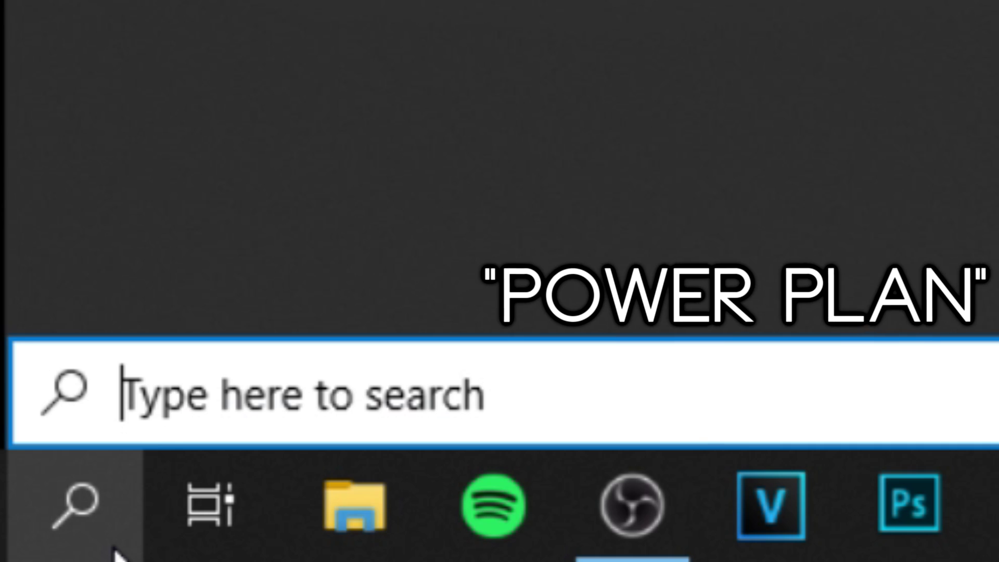
{"action": "type", "text": "power plan"}
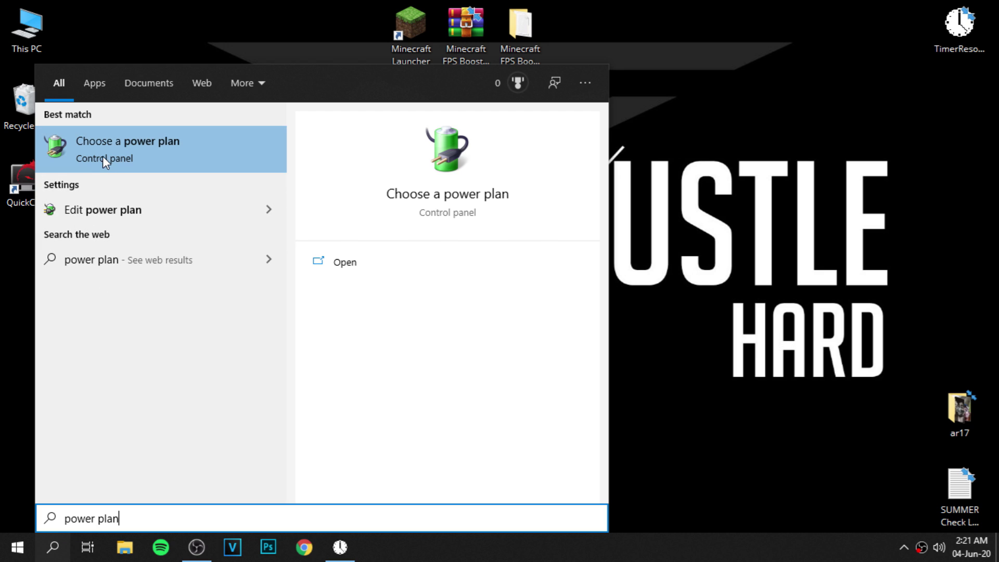
{"action": "left_click", "coordinate": [153, 151]}
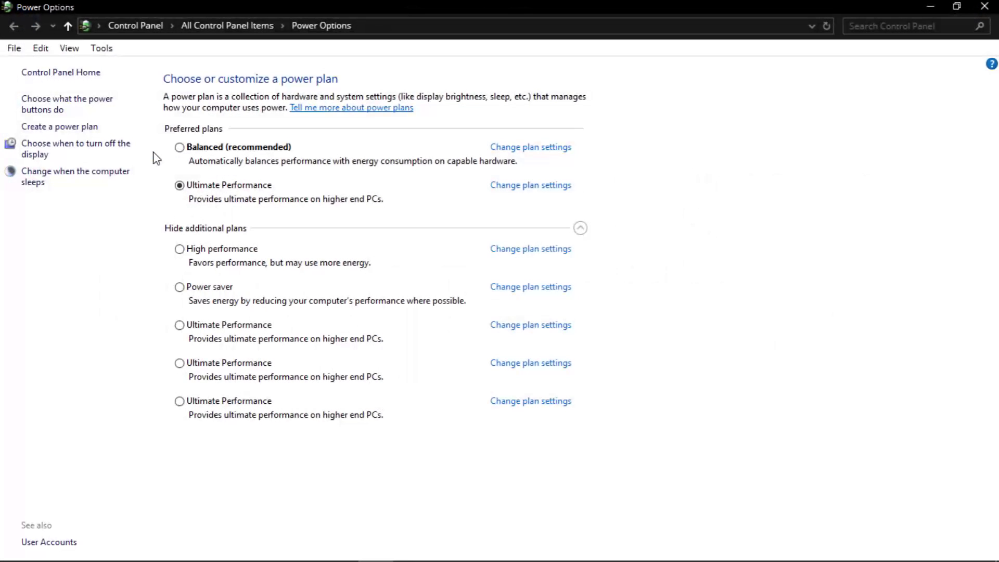
{"action": "left_click", "coordinate": [206, 406]}
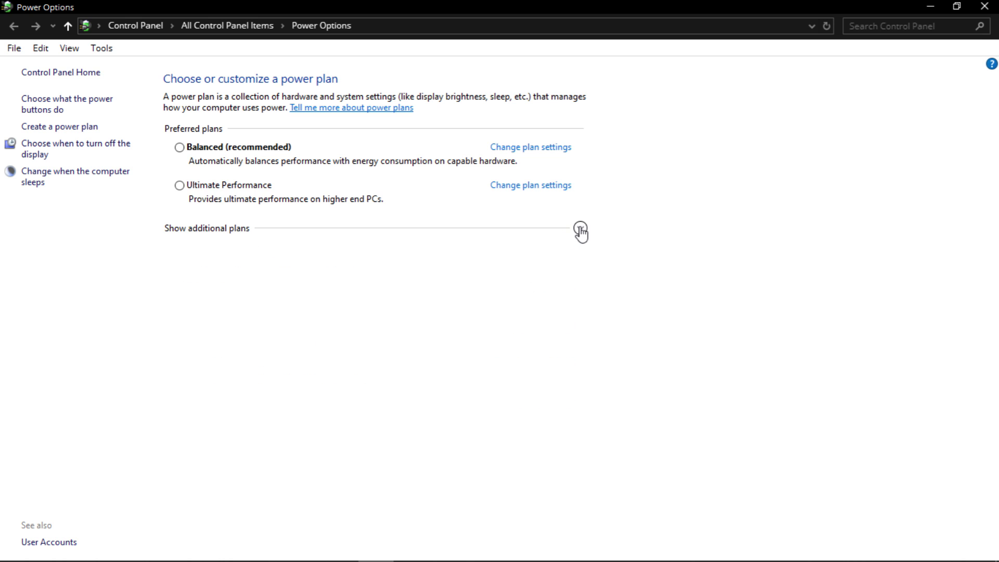
{"action": "left_click", "coordinate": [580, 230]}
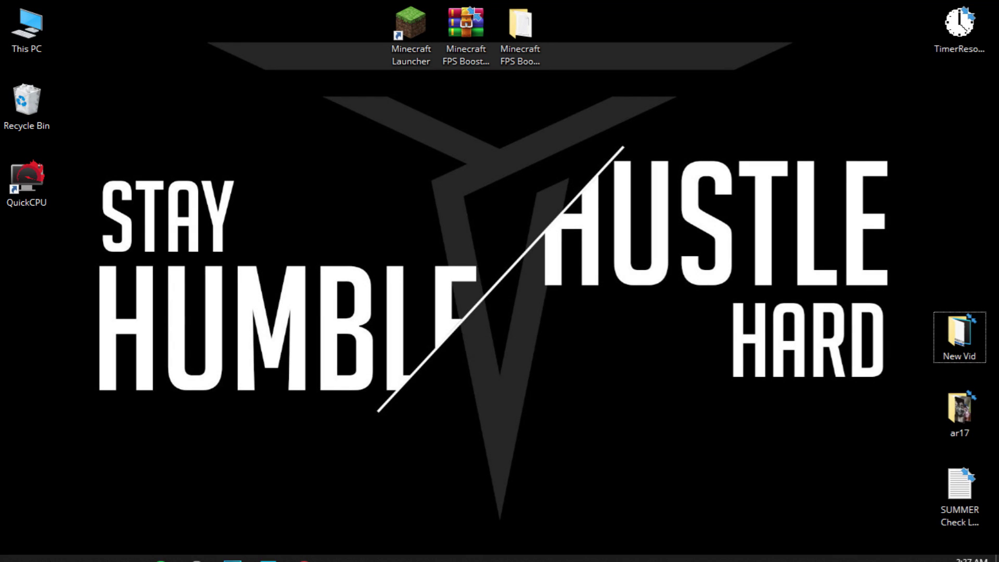
Search Windows for gamebar, turn off recording game clips, screenshots and broadcasts using Game bar, and close Settings.
{"action": "left_click", "coordinate": [47, 556]}
{"action": "type", "text": "gamebar"}
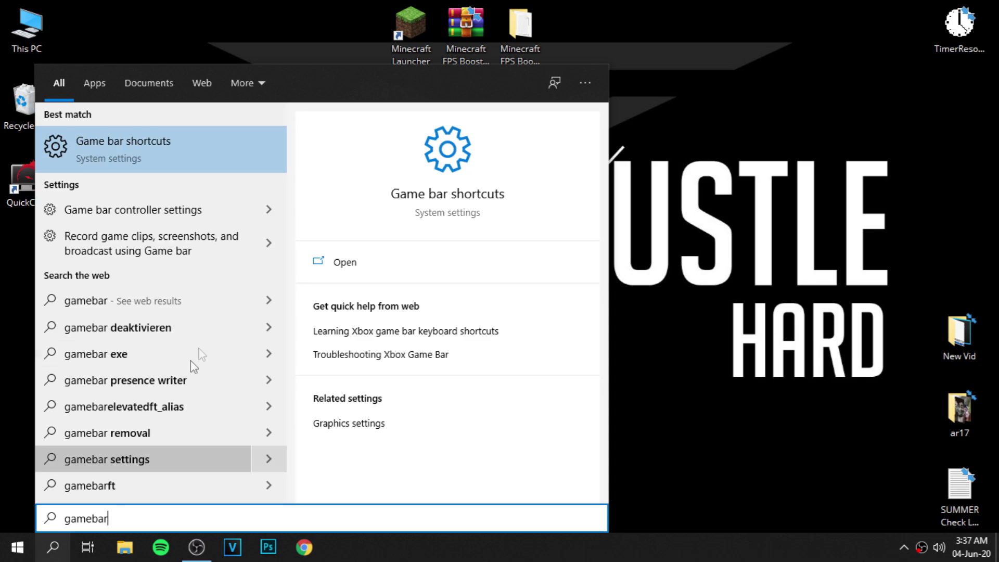
{"action": "left_click", "coordinate": [162, 148]}
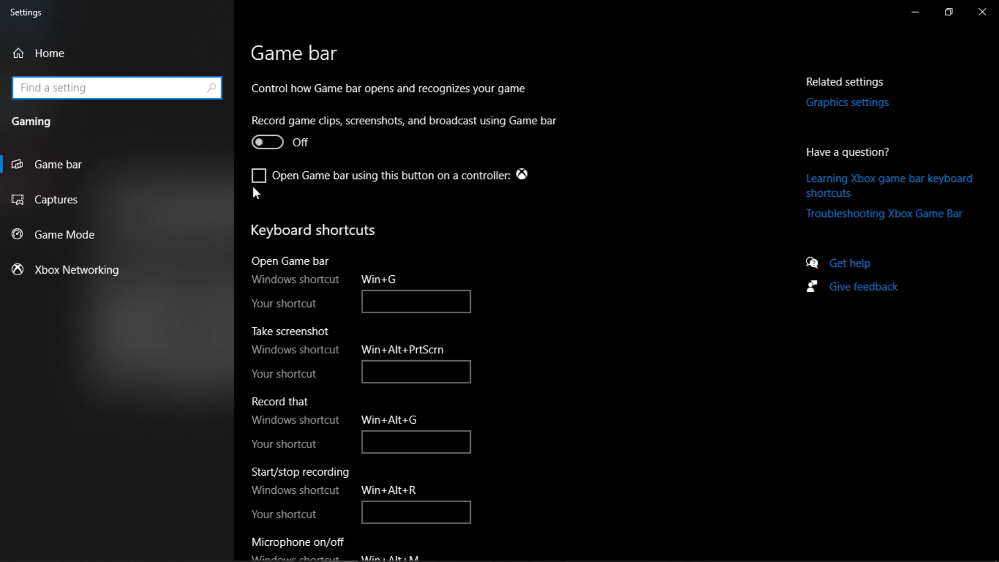
{"action": "left_click", "coordinate": [268, 142]}
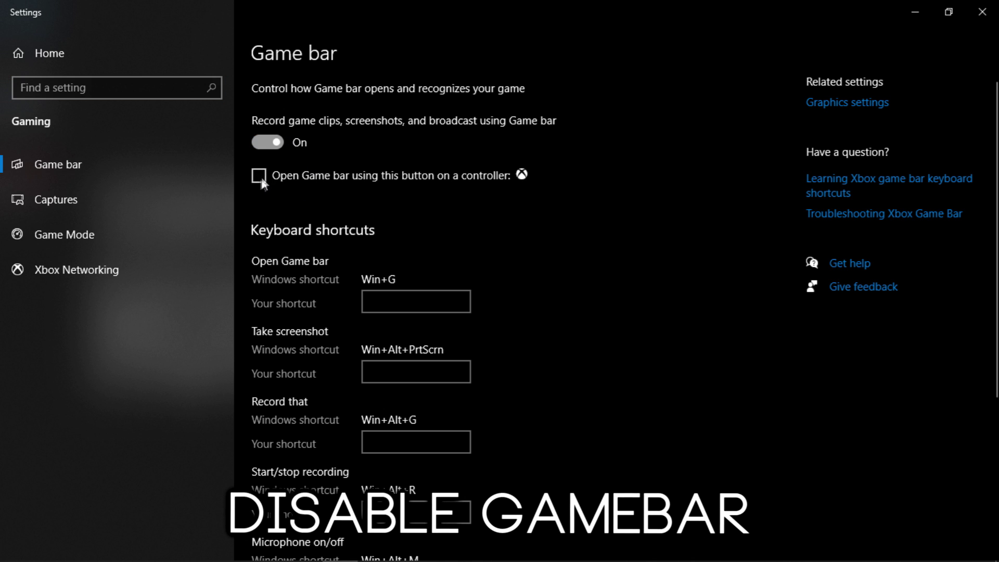
{"action": "left_click", "coordinate": [275, 143]}
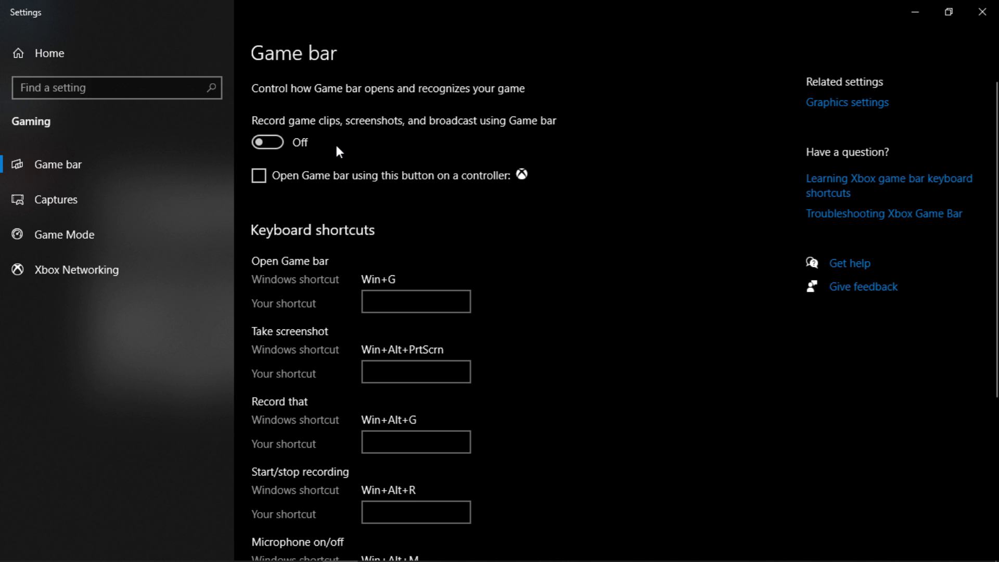
{"action": "left_click", "coordinate": [983, 11]}
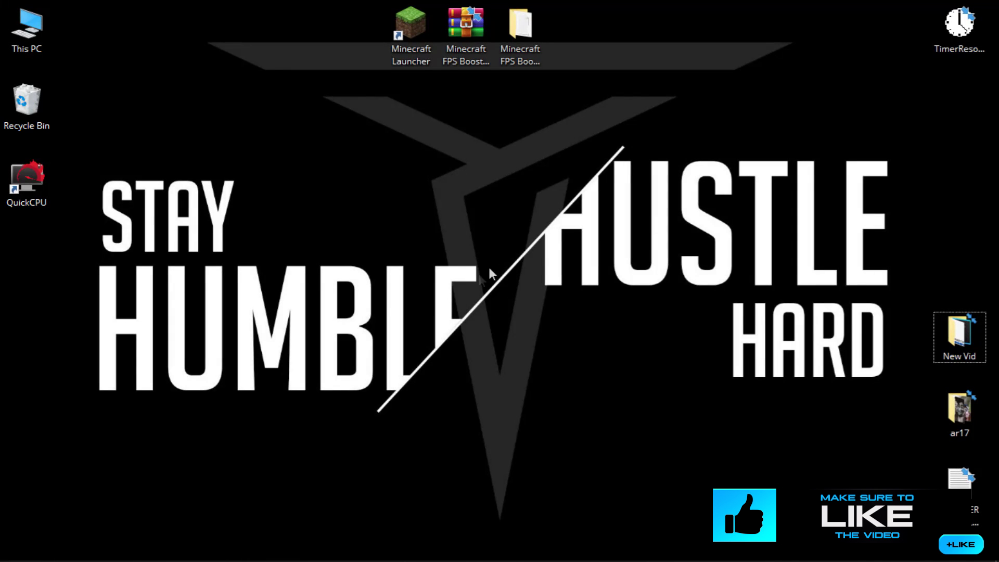
Open the advanced system settings from This PC's properties and reposition the System Properties dialog.
{"action": "left_click", "coordinate": [33, 49]}
{"action": "right_click", "coordinate": [22, 38]}
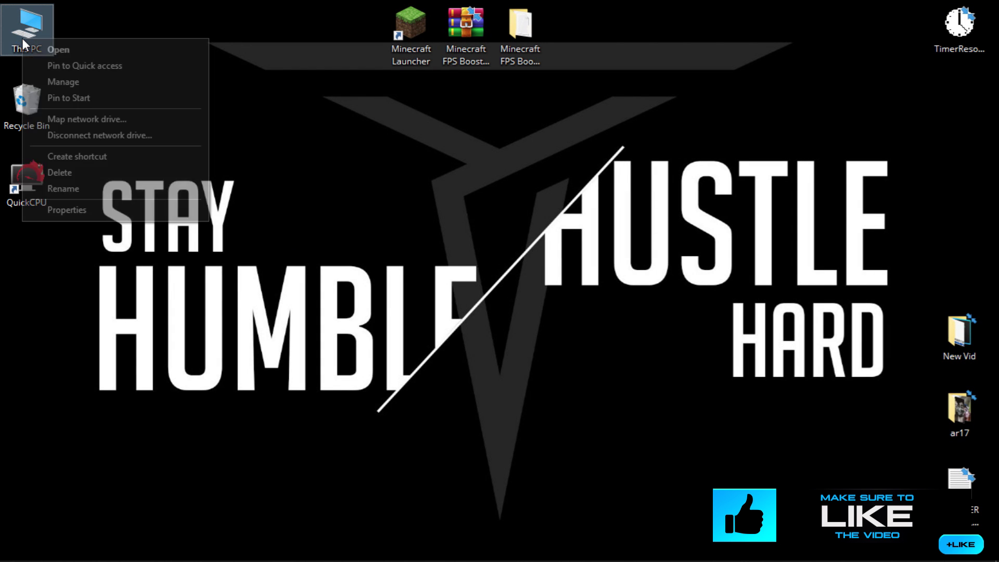
{"action": "left_click", "coordinate": [63, 209]}
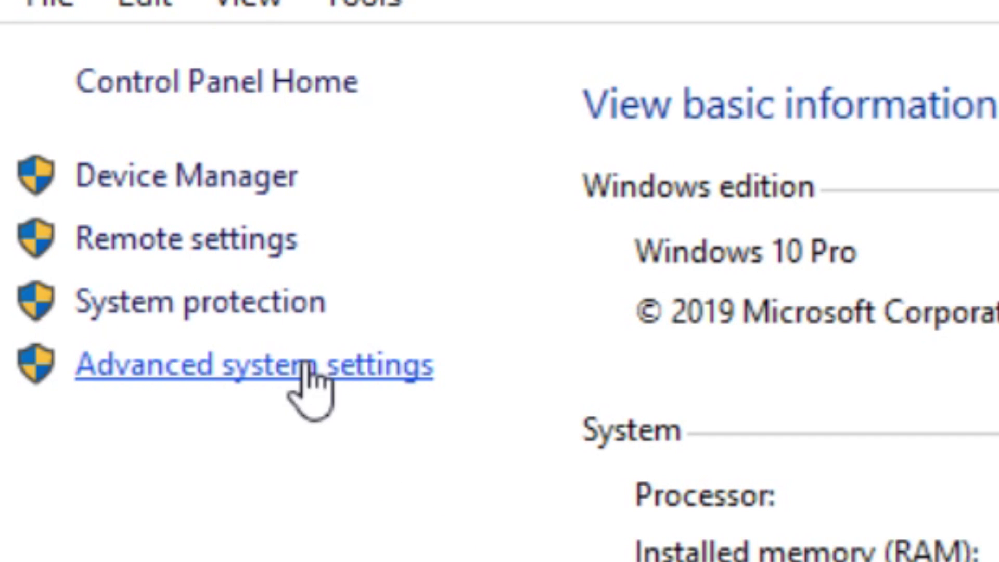
{"action": "left_click", "coordinate": [229, 366]}
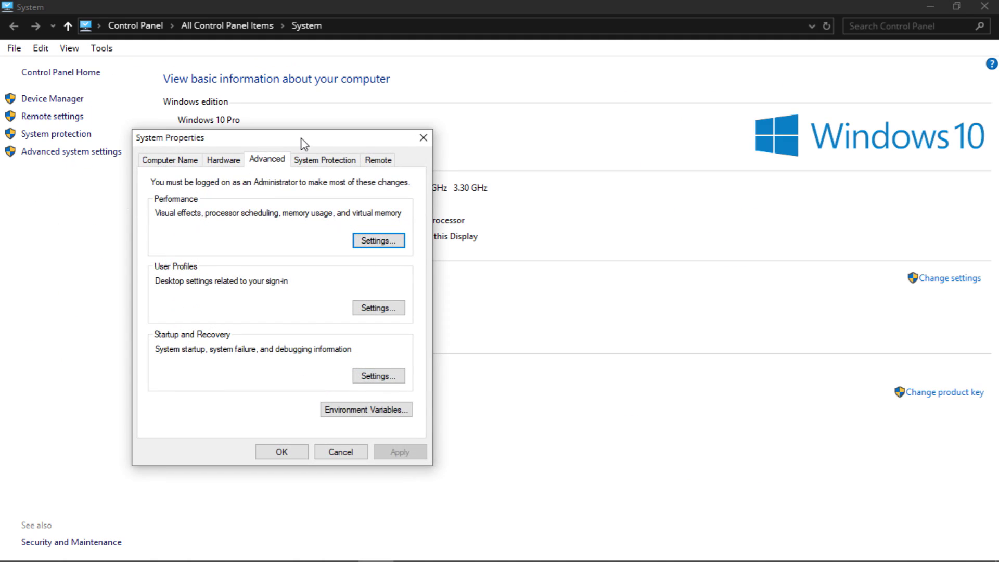
{"action": "left_click_drag", "start_coordinate": [304, 144], "coordinate": [569, 104]}
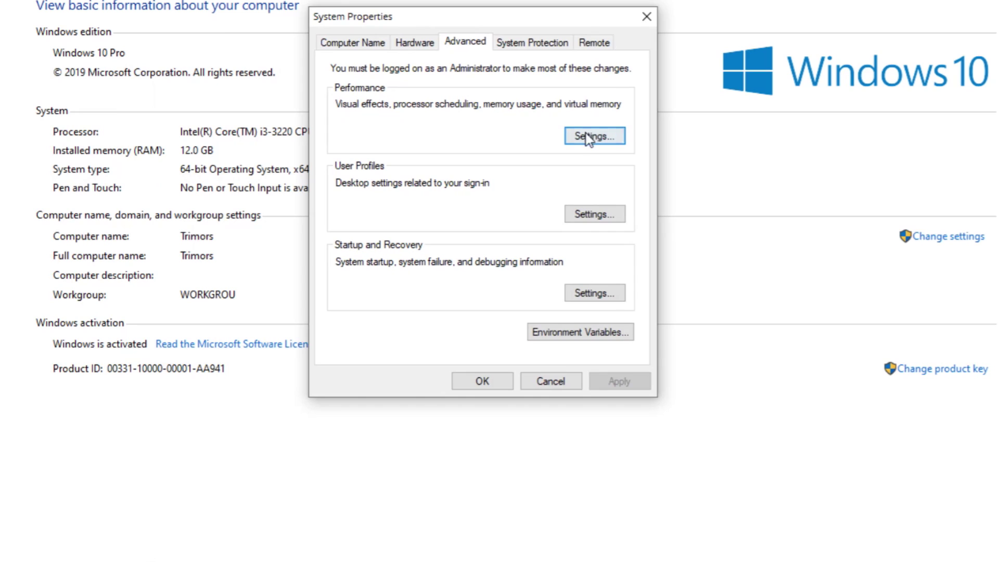
Adjust visual effects for best performance, keeping only Smooth edges of screen fonts and Show thumbnails instead of icons enabled, and apply.
{"action": "left_click", "coordinate": [587, 138]}
{"action": "left_click", "coordinate": [417, 200]}
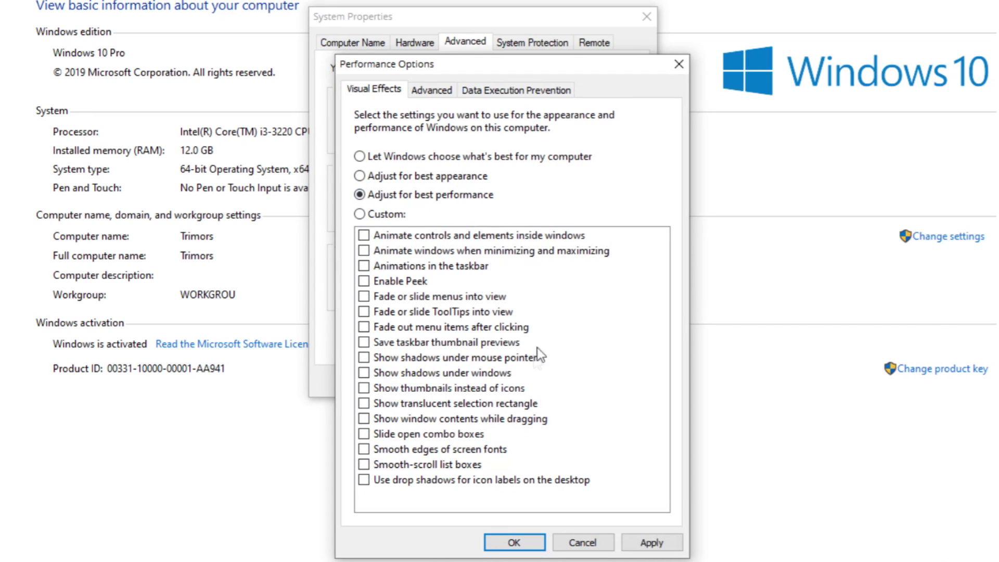
{"action": "left_click", "coordinate": [440, 450]}
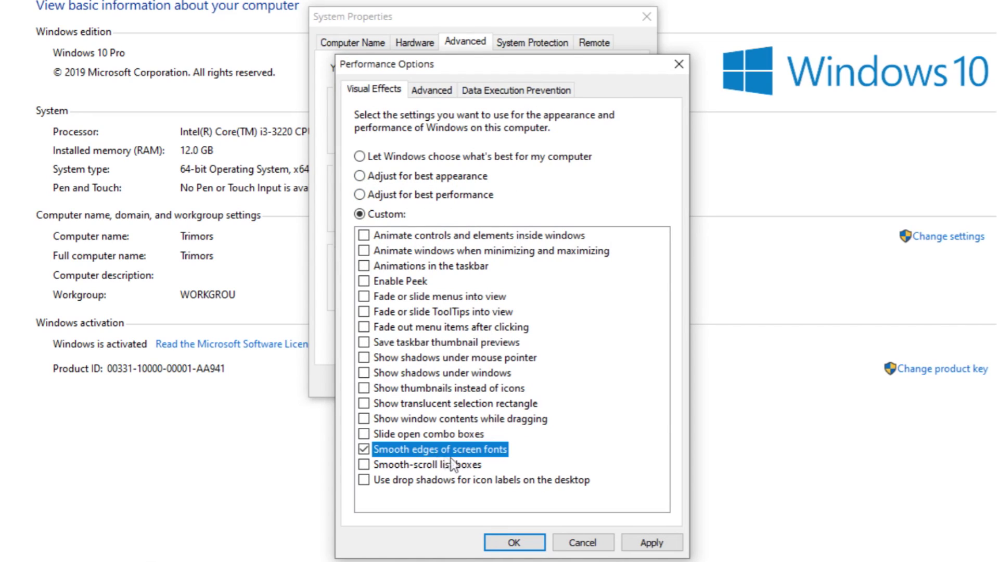
{"action": "left_click", "coordinate": [477, 388]}
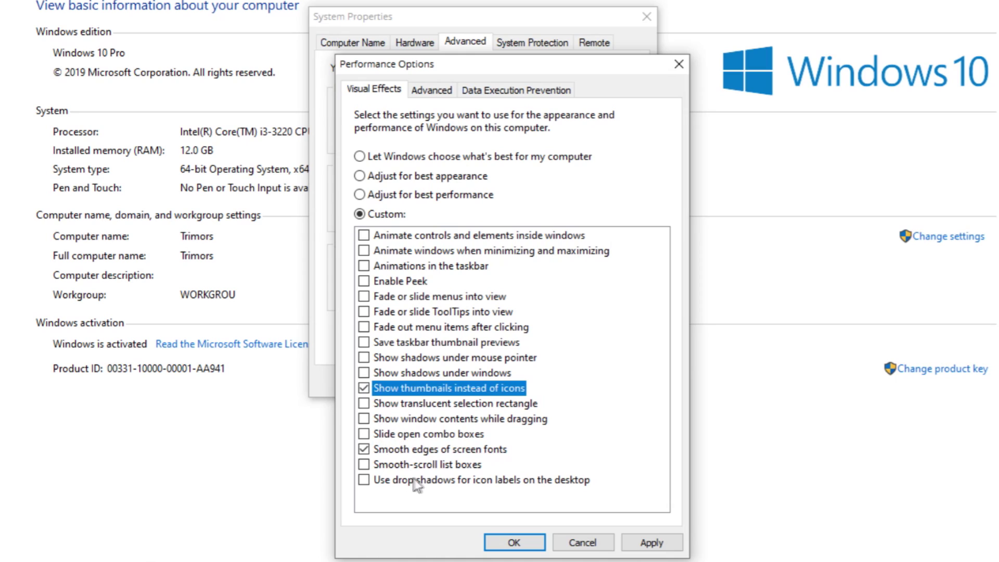
{"action": "left_click", "coordinate": [624, 543]}
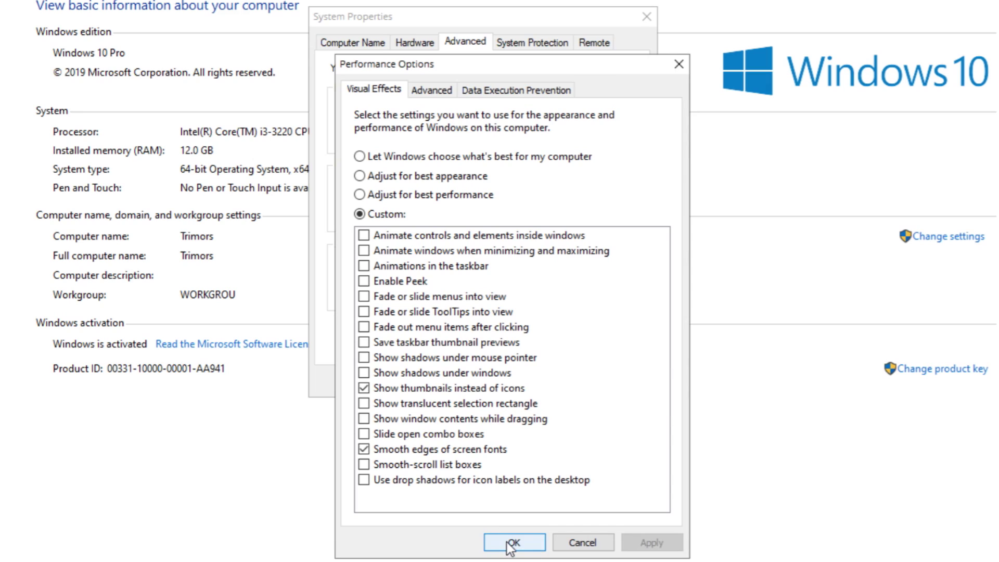
Open the virtual memory settings, set drive C:'s initial paging file size to 1924 MB and clear its maximum size.
{"action": "left_click", "coordinate": [432, 92]}
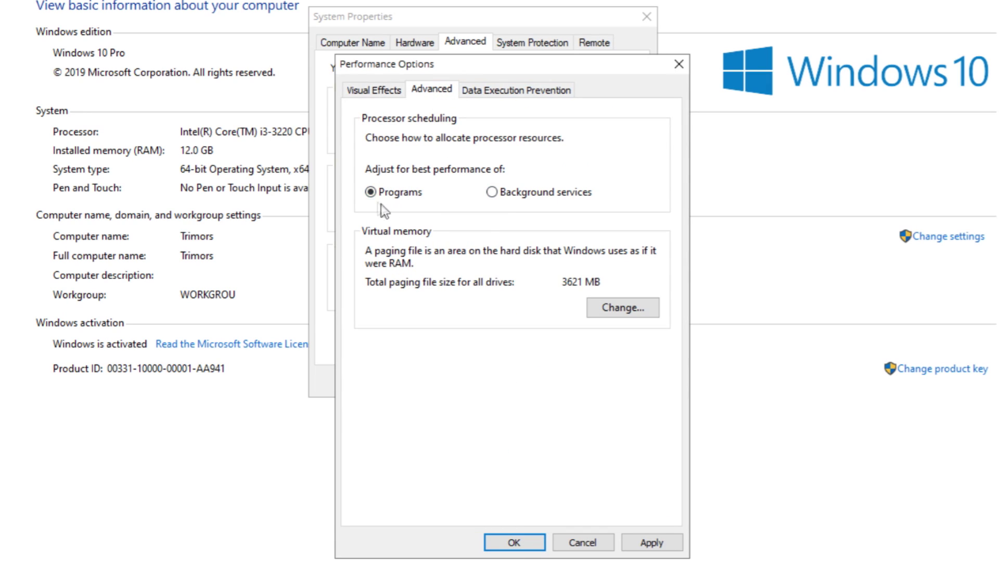
{"action": "left_click", "coordinate": [619, 306]}
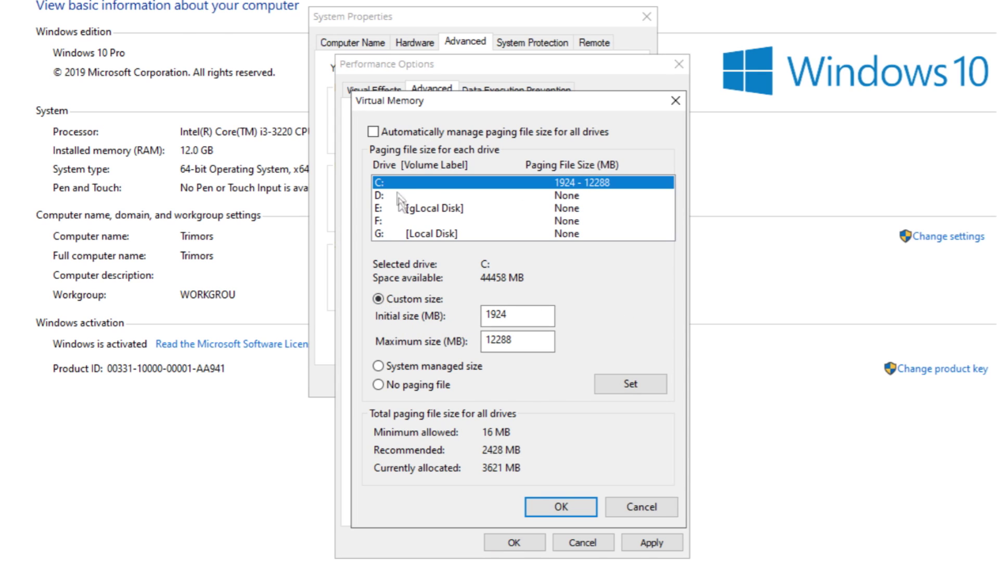
{"action": "key", "text": "BackSpace"}
{"action": "type", "text": "1924"}
{"action": "left_click", "coordinate": [528, 340]}
{"action": "key", "text": "BackSpace"}
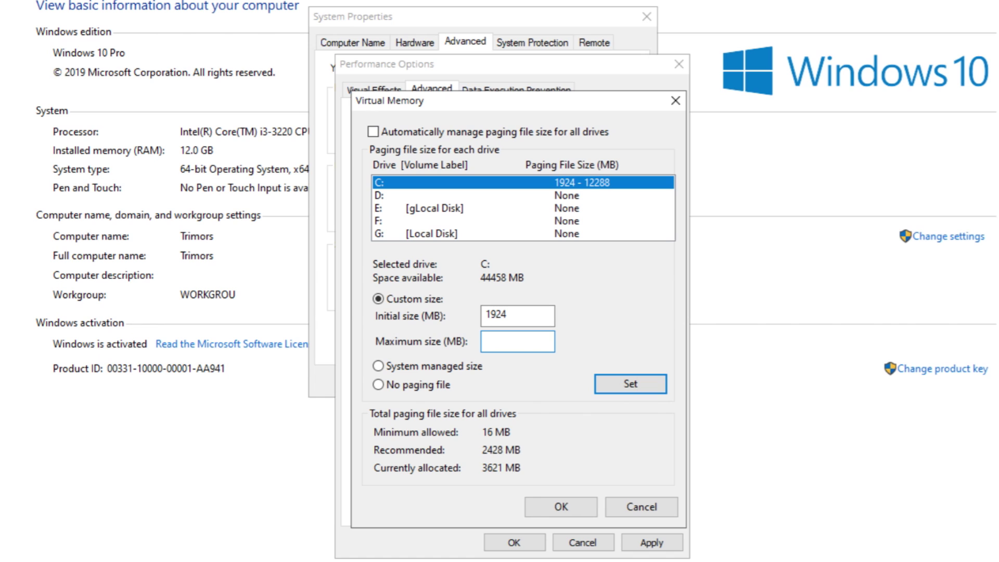
Search Windows for calculator and open the Calculator app.
{"action": "left_click", "coordinate": [53, 539]}
{"action": "type", "text": "calcula"}
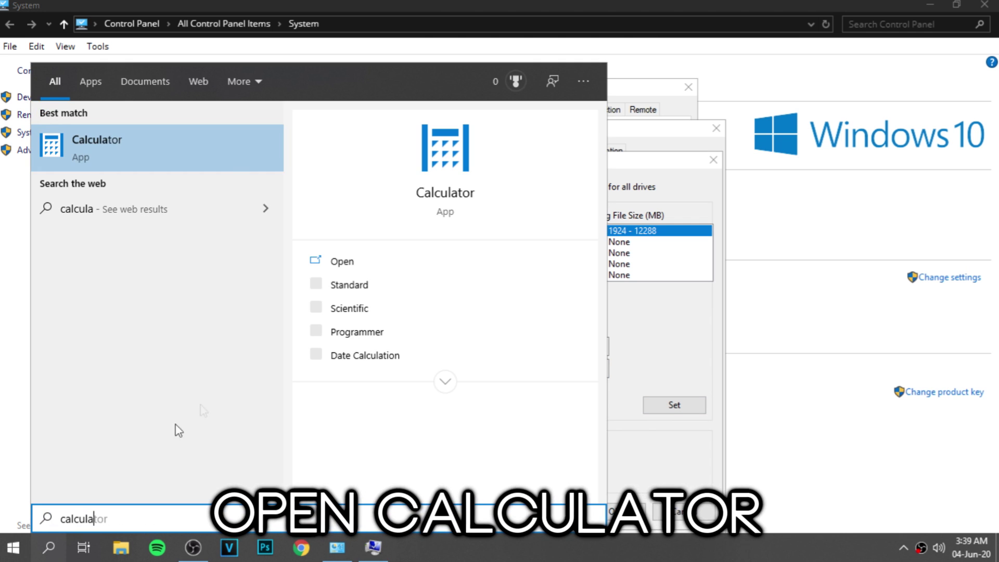
{"action": "type", "text": "tor"}
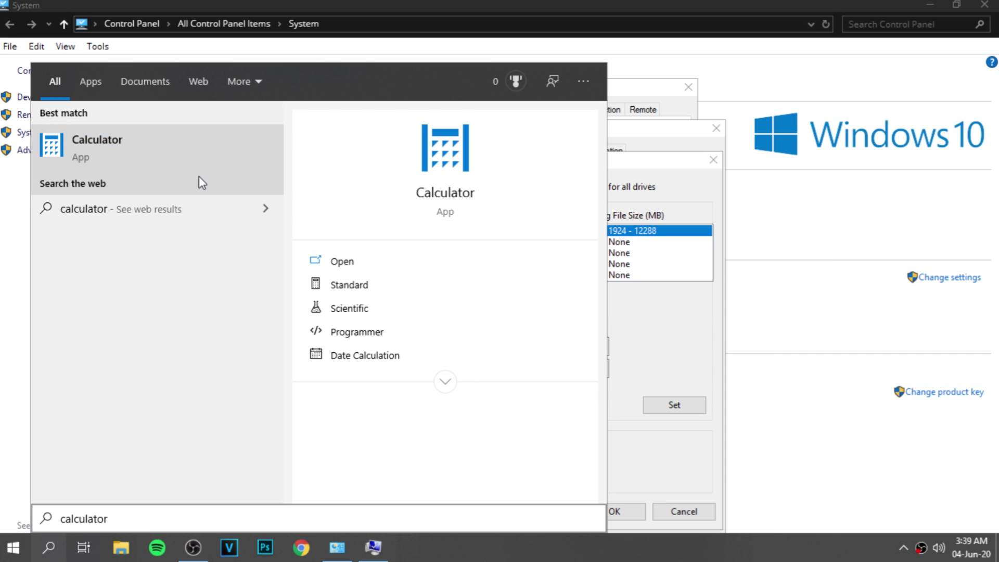
{"action": "left_click", "coordinate": [199, 177]}
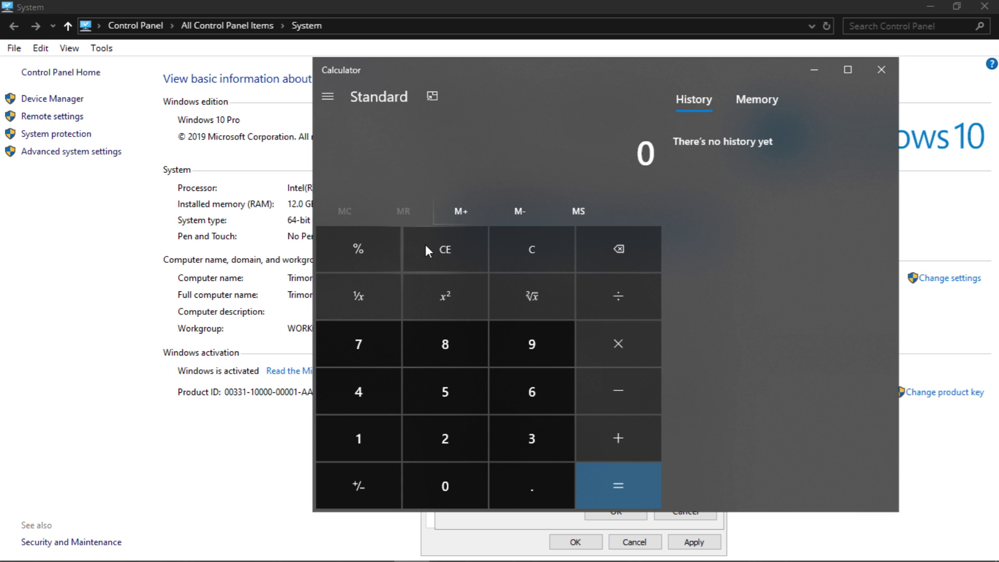
Multiply the RAM size of 12 GB by 1024 and close Calculator.
{"action": "left_click", "coordinate": [360, 431]}
{"action": "left_click", "coordinate": [444, 430]}
{"action": "left_click", "coordinate": [611, 354]}
{"action": "left_click", "coordinate": [364, 435]}
{"action": "left_click", "coordinate": [445, 486]}
{"action": "left_click", "coordinate": [430, 433]}
{"action": "left_click", "coordinate": [366, 398]}
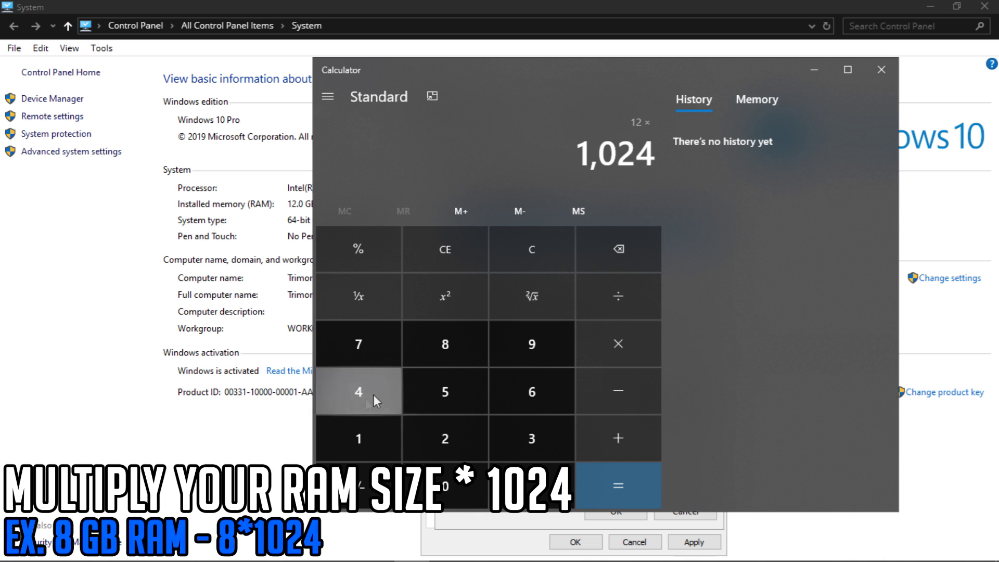
{"action": "left_click", "coordinate": [640, 478]}
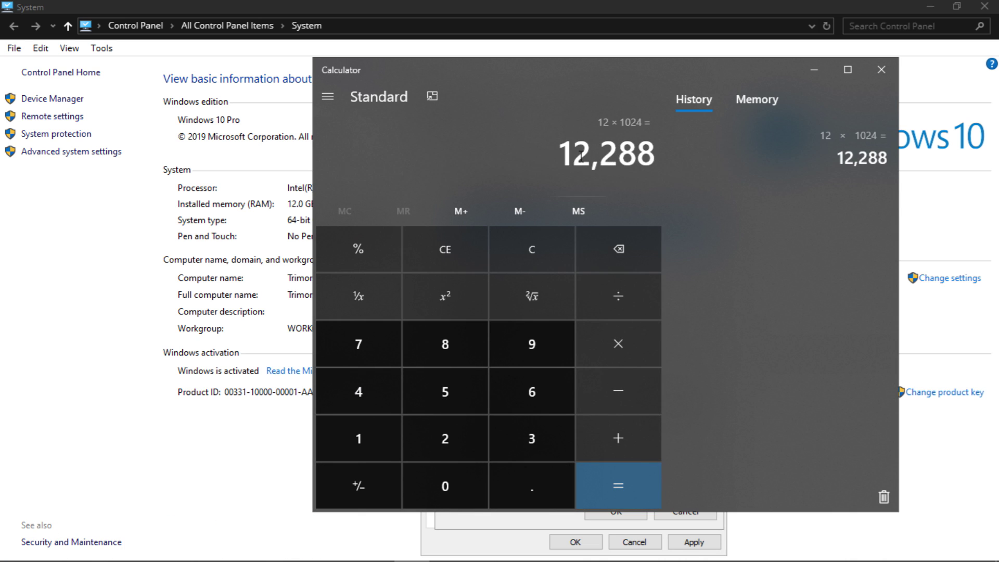
{"action": "left_click", "coordinate": [879, 68]}
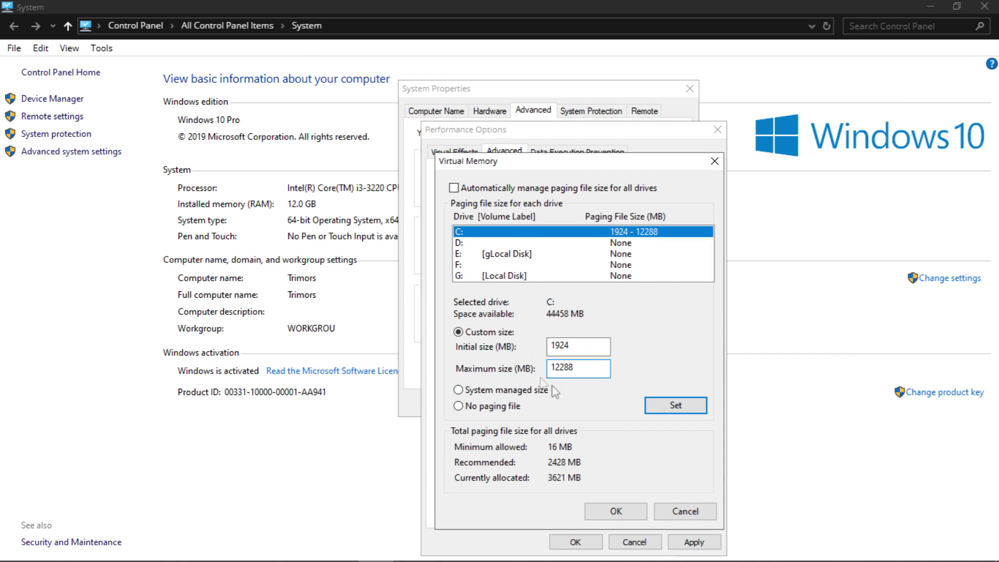
Set drive C:'s maximum paging file size to 12288 MB, apply the performance options and close all system windows.
{"action": "left_click", "coordinate": [611, 512]}
{"action": "left_click", "coordinate": [695, 541]}
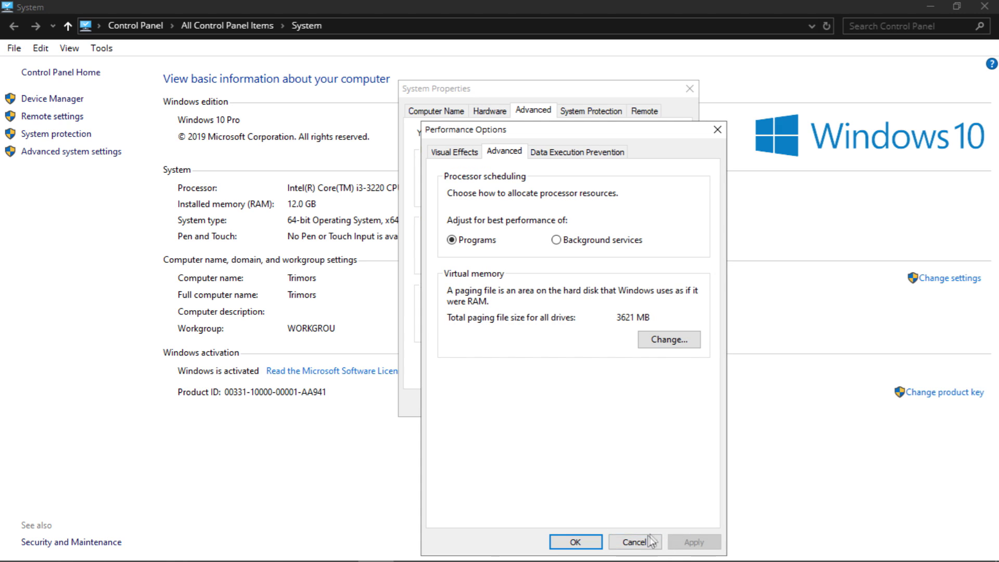
{"action": "left_click", "coordinate": [573, 543]}
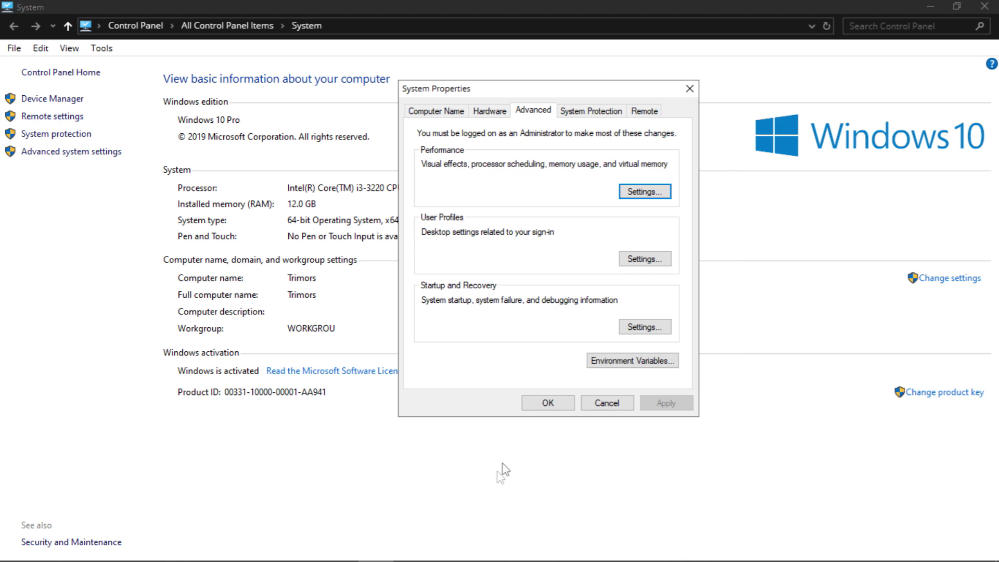
{"action": "left_click", "coordinate": [547, 404]}
{"action": "key", "text": "alt+F4"}
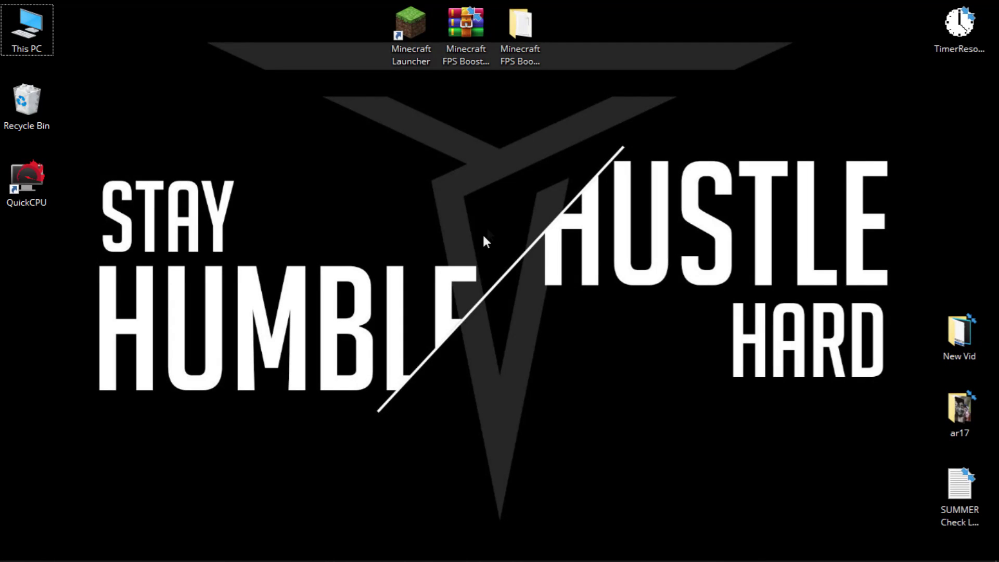
Search Windows for run and use the Run dialog to open the temp folder.
{"action": "left_click", "coordinate": [45, 548]}
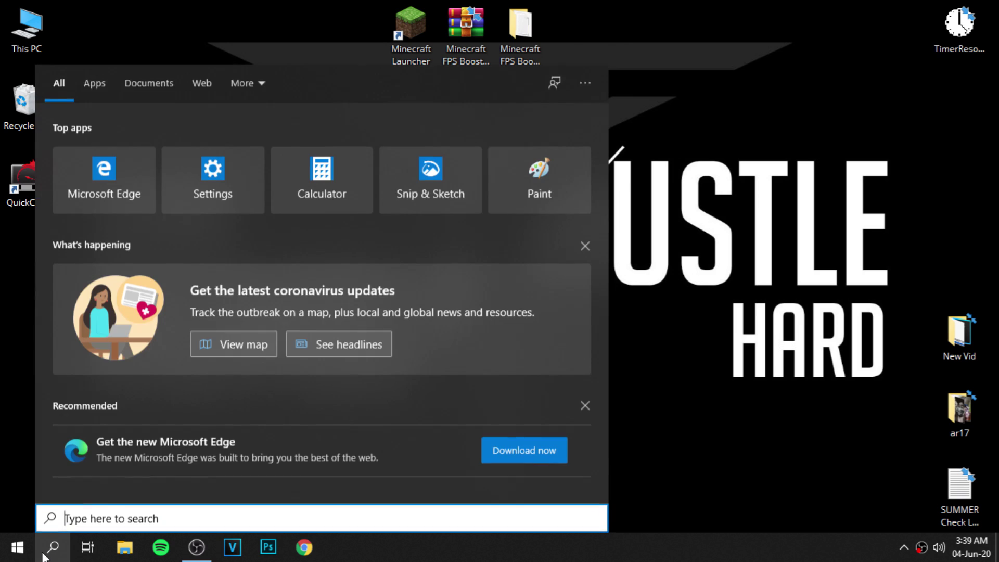
{"action": "type", "text": "run"}
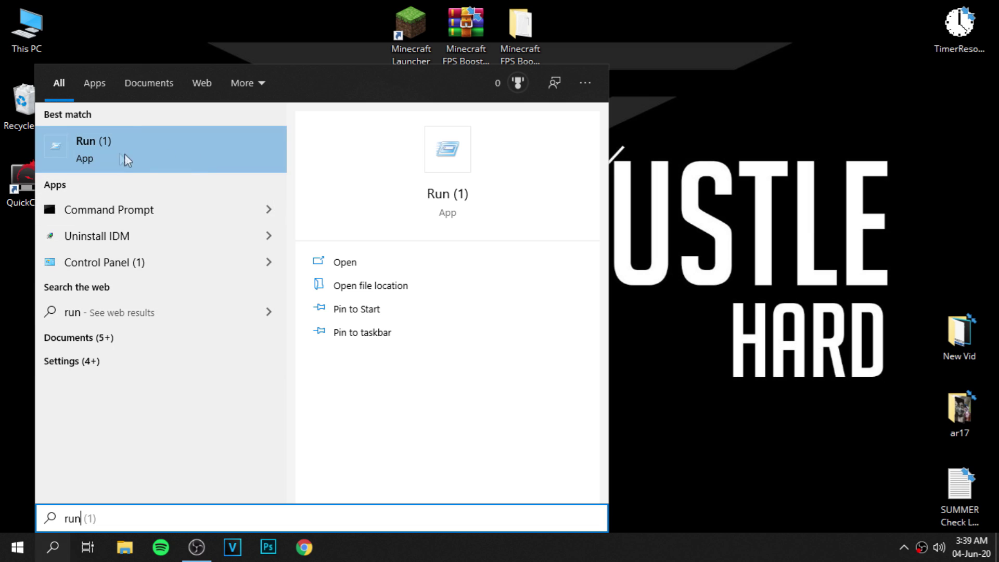
{"action": "left_click", "coordinate": [174, 152]}
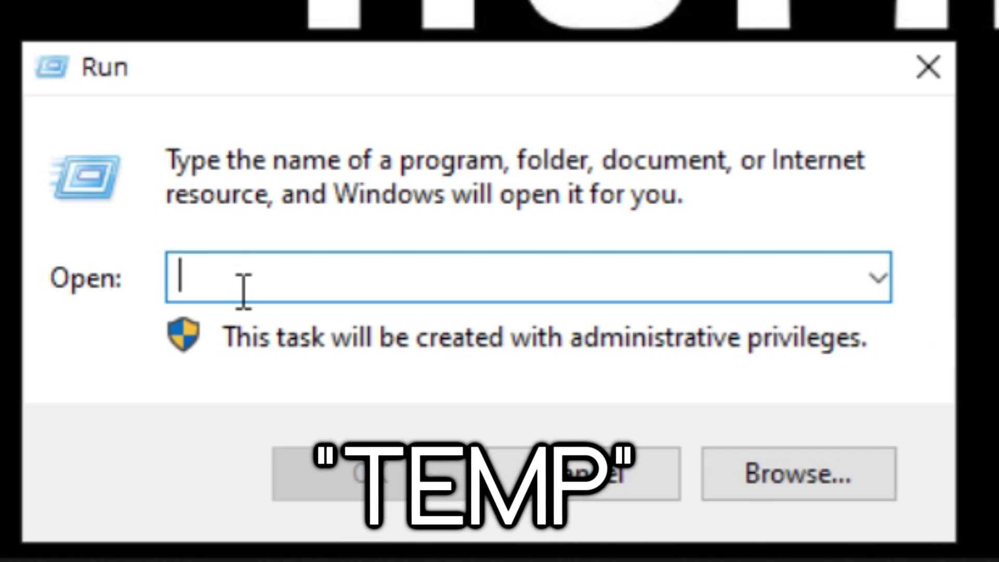
{"action": "type", "text": "temp"}
{"action": "key", "text": "Return"}
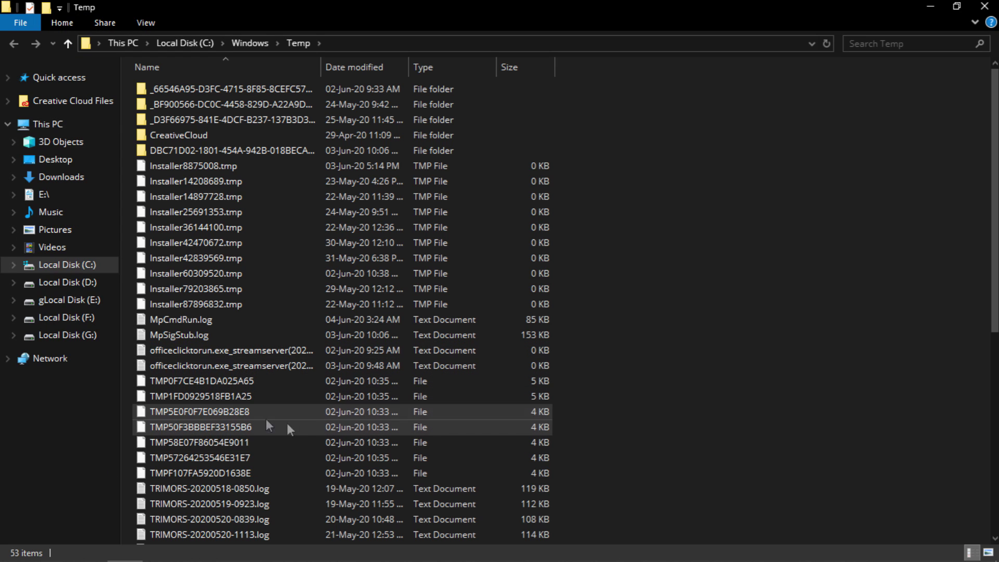
Delete all items in the Windows Temp folder, skipping every file and folder that is in use, and return to the desktop.
{"action": "left_click", "coordinate": [248, 196]}
{"action": "left_click_drag", "start_coordinate": [124, 89], "coordinate": [429, 537]}
{"action": "key", "text": "ctrl+a"}
{"action": "scroll", "coordinate": [504, 394], "scroll_direction": "up", "scroll_amount": 8}
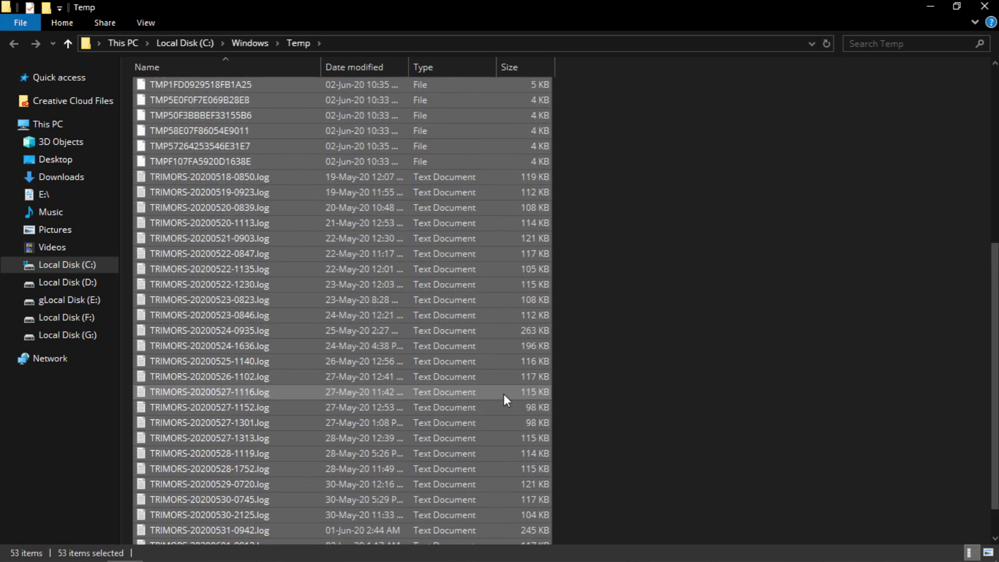
{"action": "right_click", "coordinate": [377, 212]}
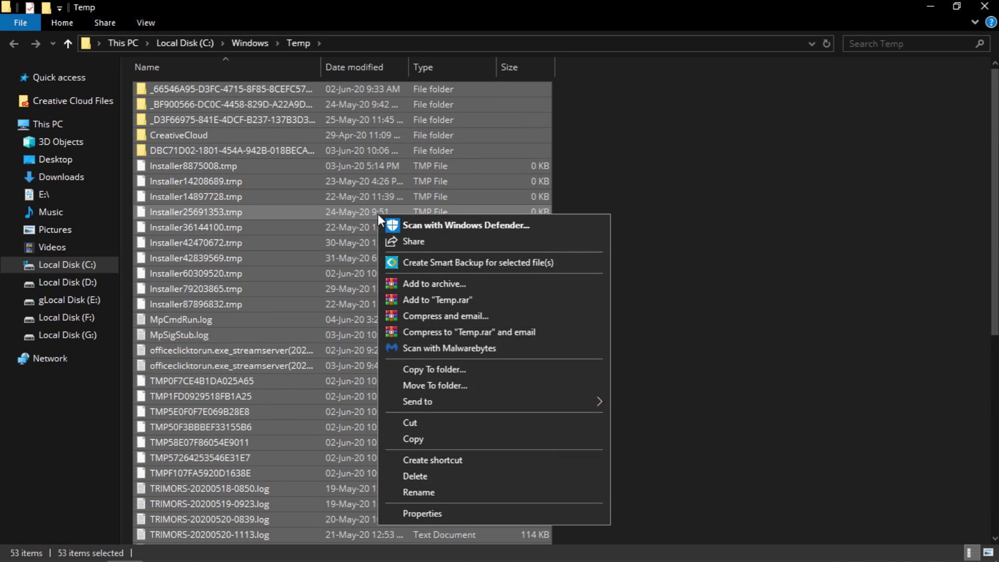
{"action": "left_click", "coordinate": [466, 477]}
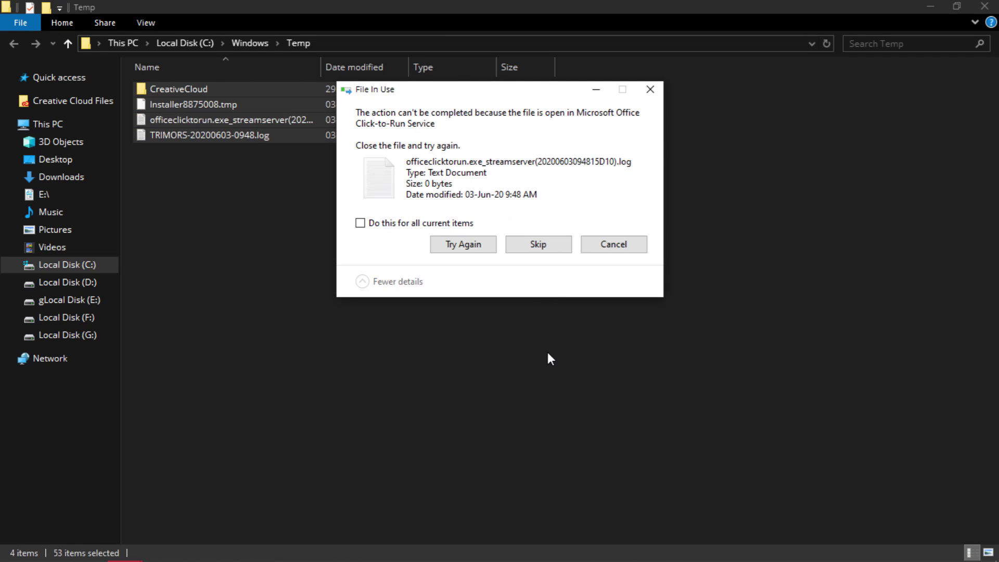
{"action": "left_click", "coordinate": [410, 223]}
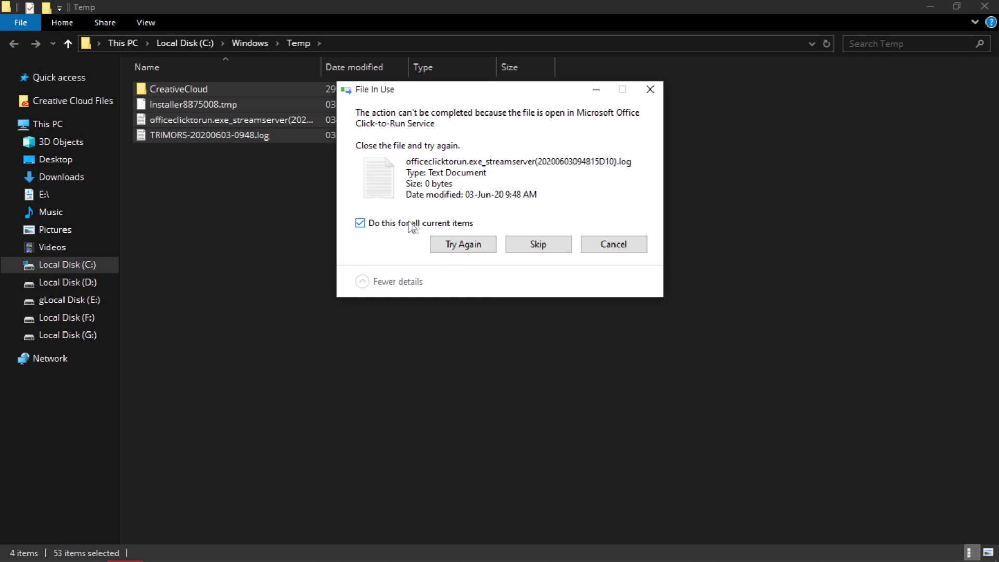
{"action": "left_click", "coordinate": [539, 247]}
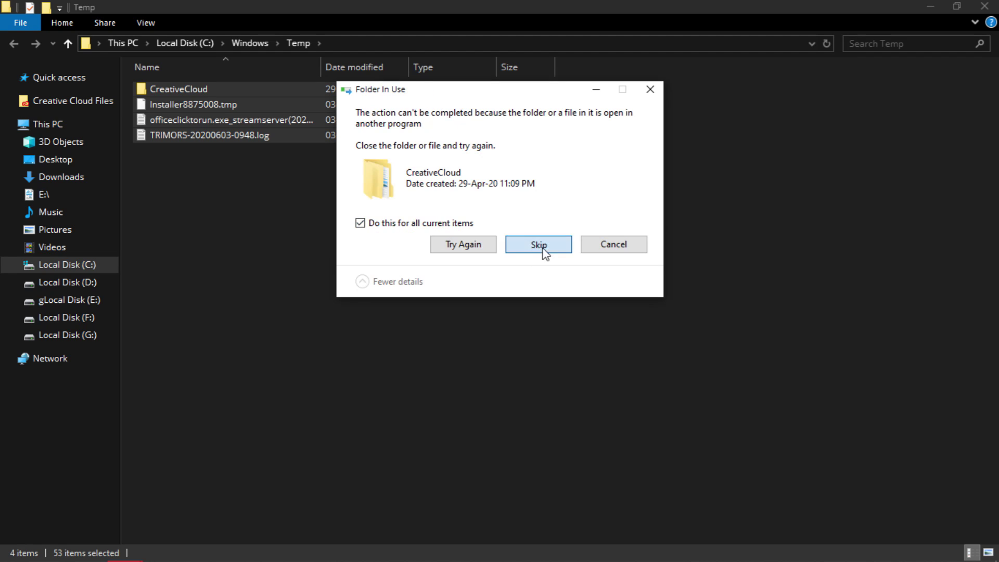
{"action": "left_click", "coordinate": [543, 248]}
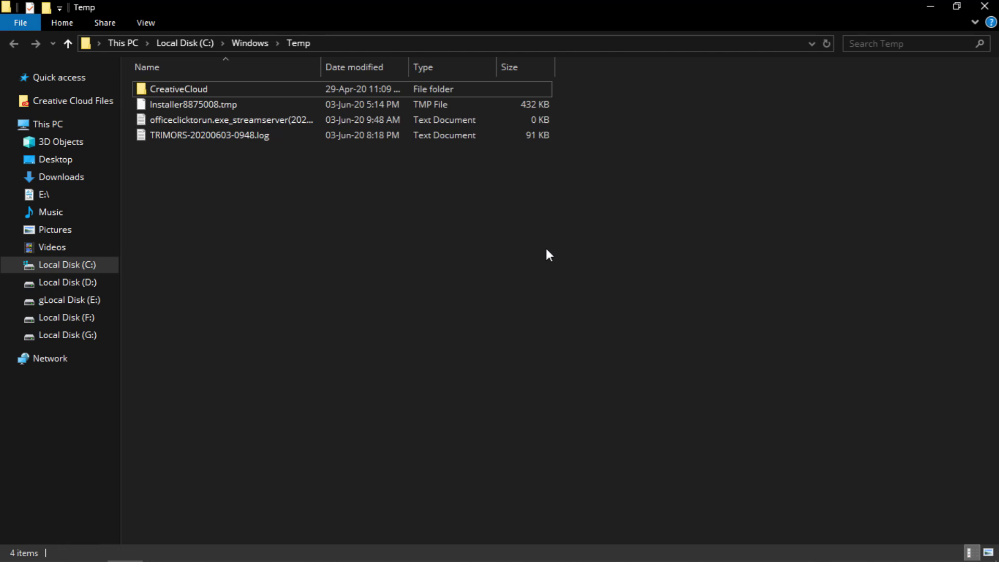
{"action": "key", "text": "super+d"}
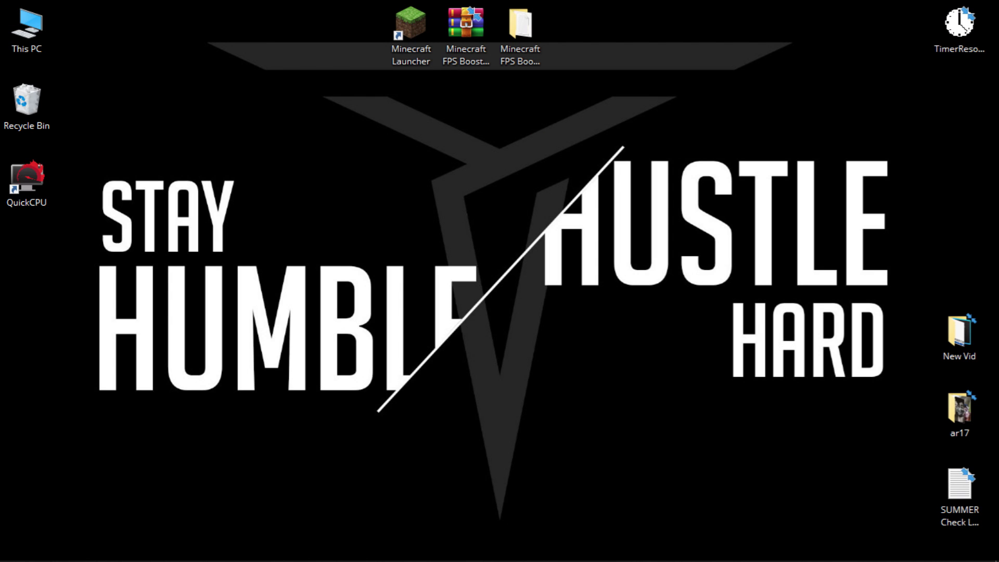
Search Windows for run and open the user's temporary files folder with %temp% in the Run dialog.
{"action": "left_click", "coordinate": [61, 554]}
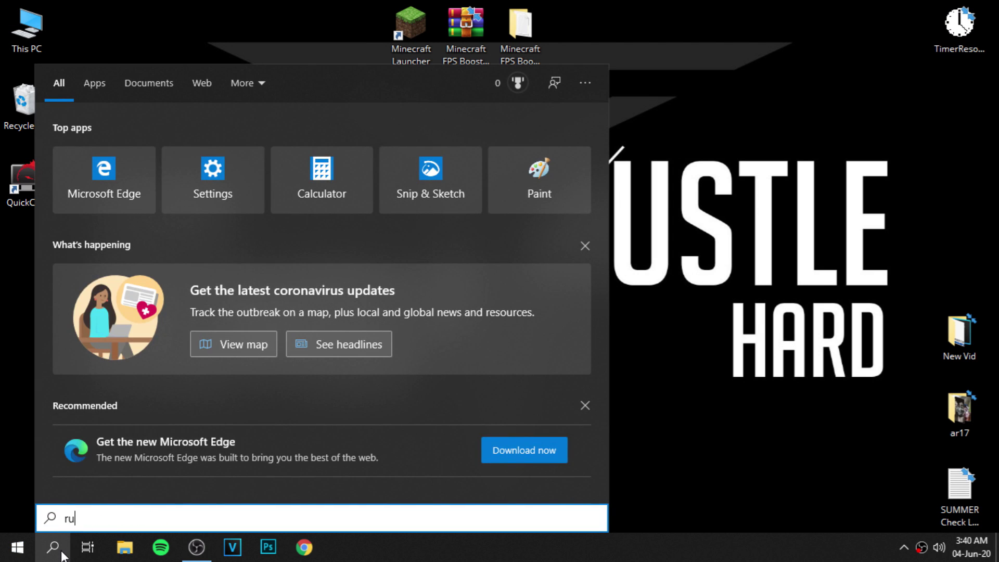
{"action": "type", "text": "ru"}
{"action": "key", "text": "Return"}
{"action": "type", "text": "%temp"}
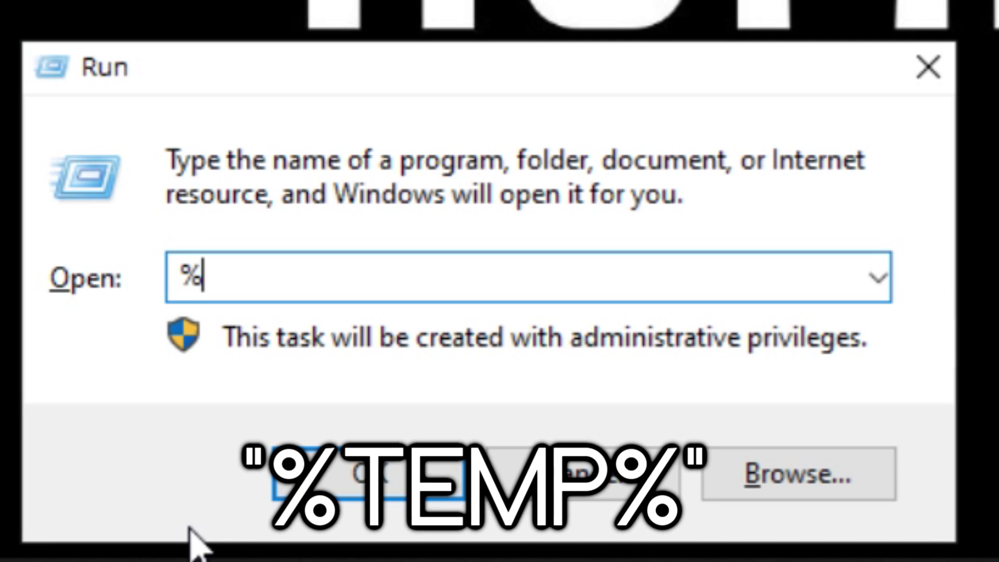
{"action": "type", "text": "%"}
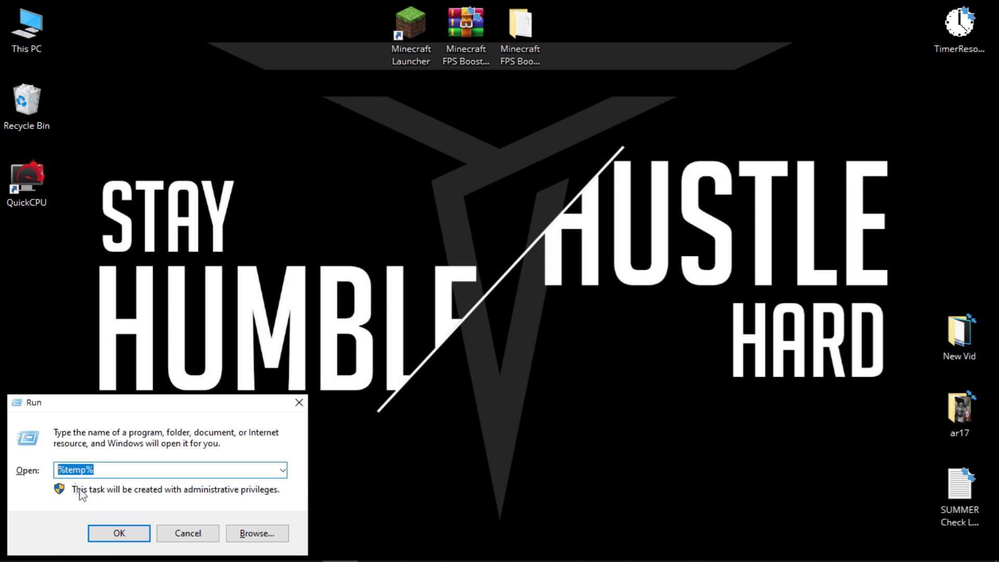
{"action": "left_click", "coordinate": [108, 535]}
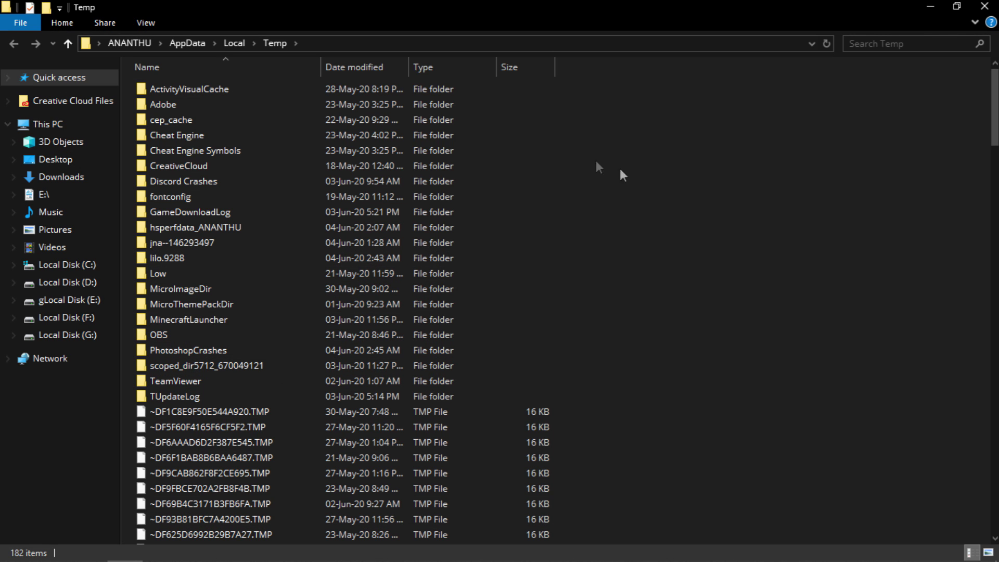
Permanently delete all items in the AppData Local Temp folder, skipping those in use, and close the window.
{"action": "left_click_drag", "start_coordinate": [127, 82], "coordinate": [613, 461]}
{"action": "scroll", "coordinate": [674, 385], "scroll_direction": "up", "scroll_amount": 20}
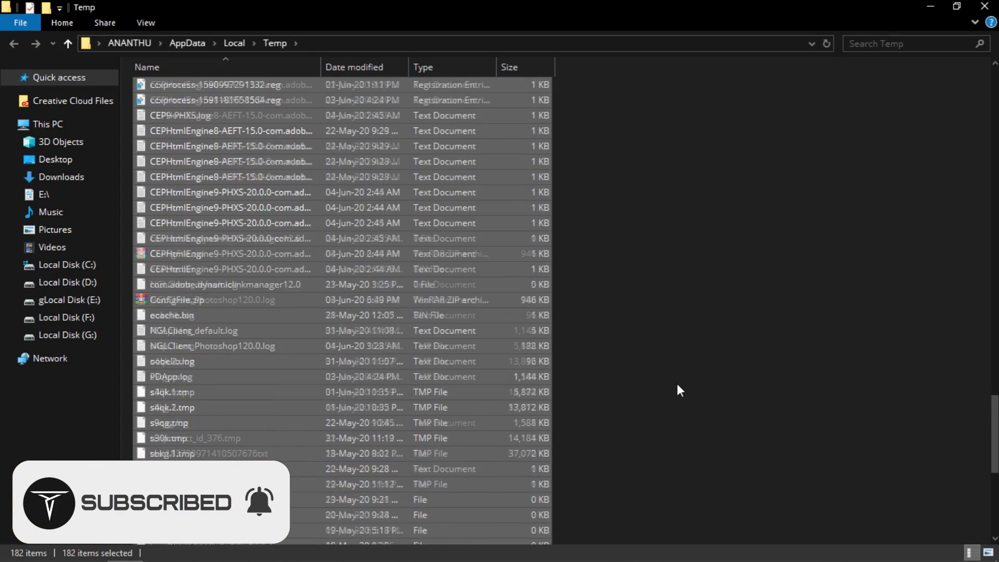
{"action": "scroll", "coordinate": [673, 385], "scroll_direction": "up", "scroll_amount": 15}
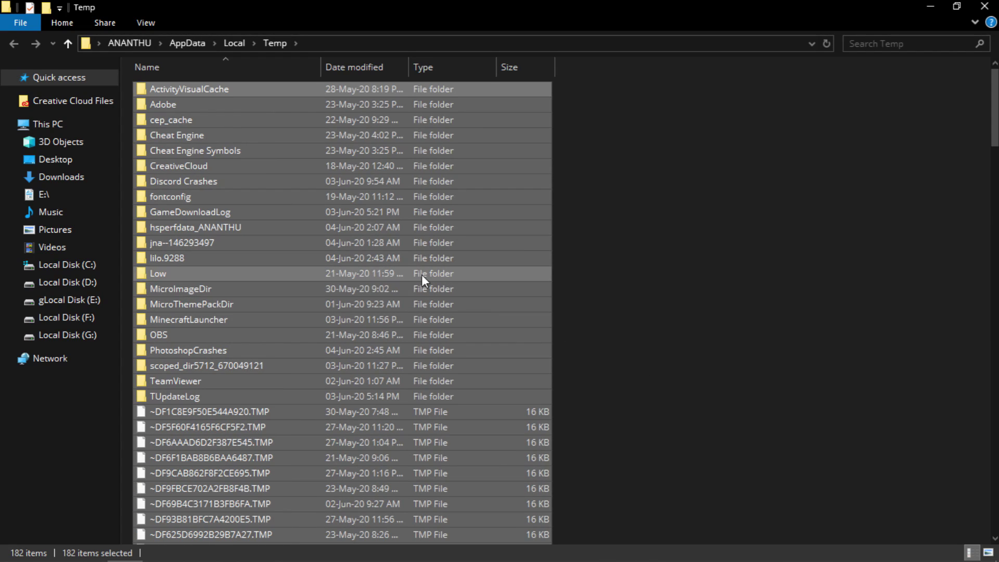
{"action": "key", "text": "shift+Delete"}
{"action": "key", "text": "Return"}
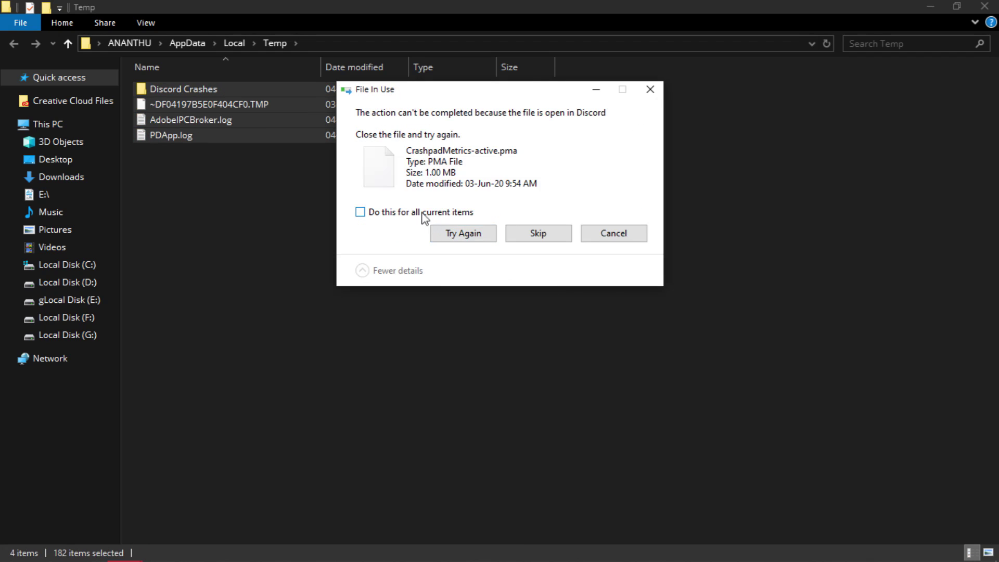
{"action": "left_click", "coordinate": [540, 238]}
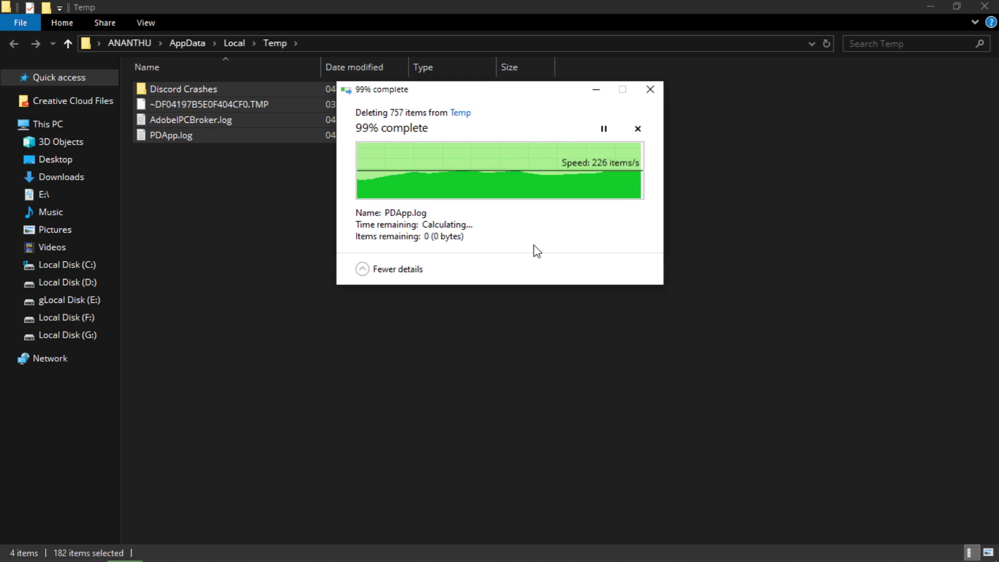
{"action": "left_click", "coordinate": [533, 323]}
{"action": "left_click", "coordinate": [984, 7]}
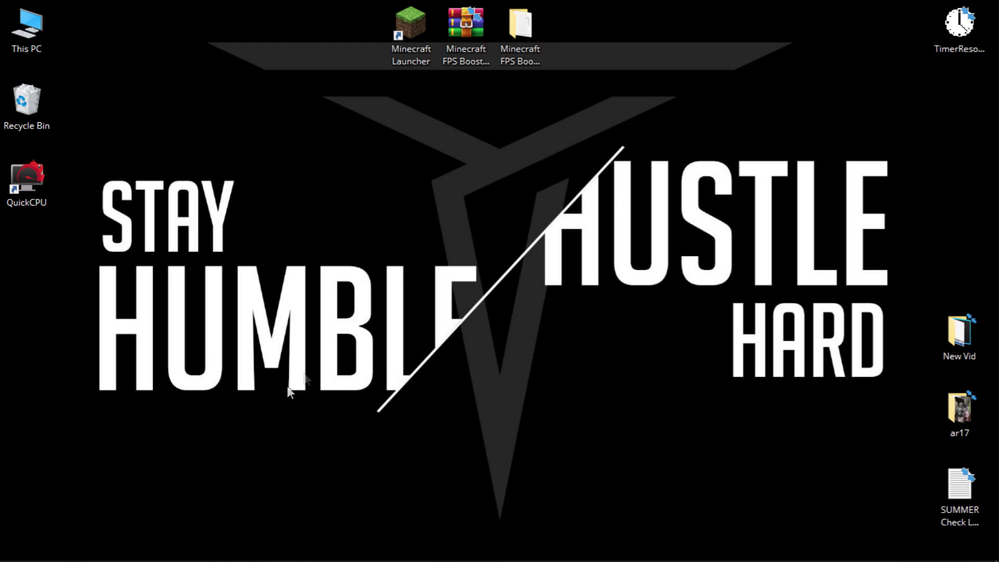
Search Windows for run and open the prefetch folder from the Run dialog.
{"action": "left_click", "coordinate": [45, 552]}
{"action": "type", "text": "r"}
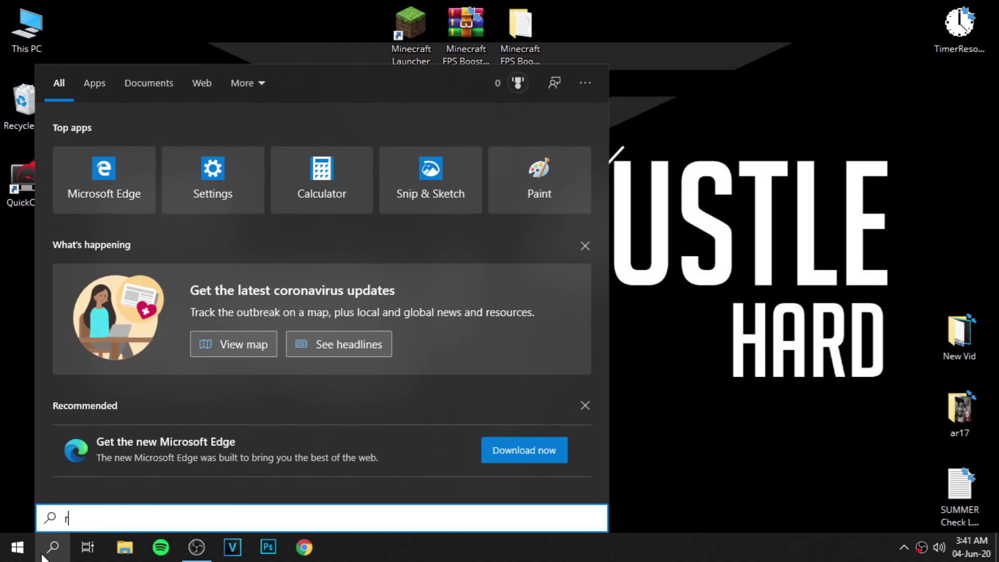
{"action": "type", "text": "un"}
{"action": "key", "text": "Return"}
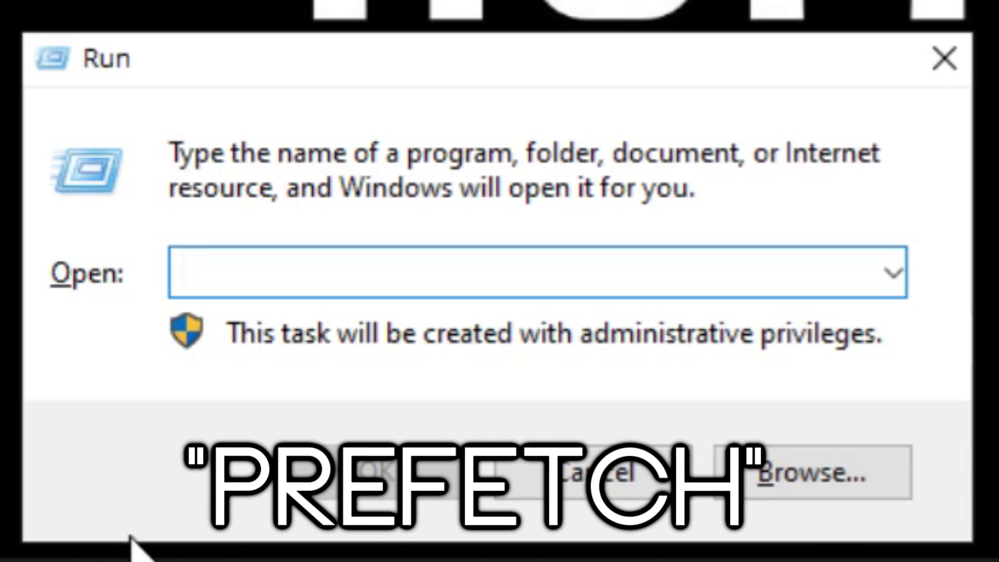
{"action": "type", "text": "prefetc"}
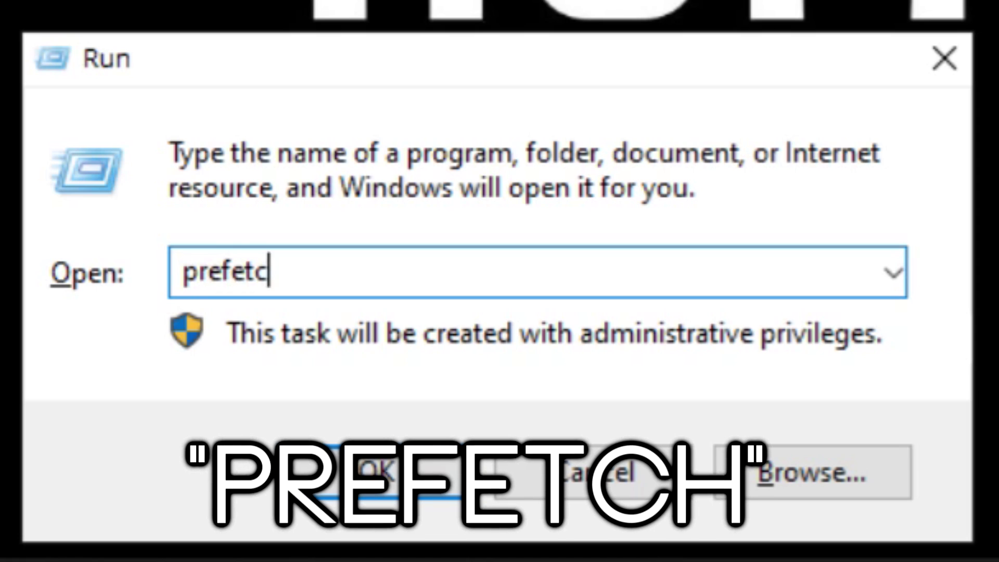
{"action": "type", "text": "h"}
{"action": "key", "text": "Return"}
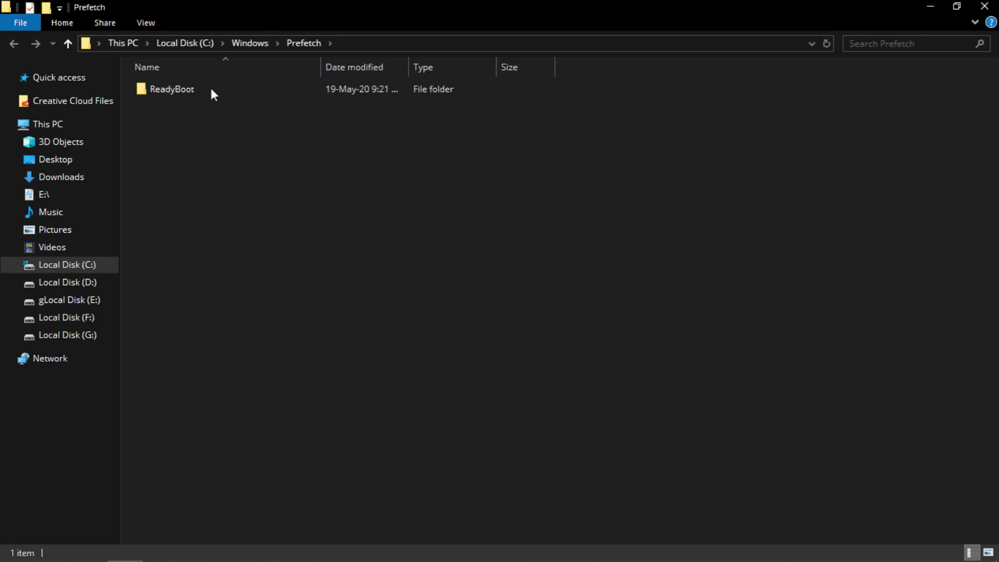
Permanently delete everything in the Prefetch folder, including the ReadyBoot folder, and close the window.
{"action": "left_click", "coordinate": [186, 94]}
{"action": "left_click", "coordinate": [189, 139]}
{"action": "key", "text": "ctrl+a"}
{"action": "key", "text": "shift+Delete"}
{"action": "key", "text": "Return"}
{"action": "left_click", "coordinate": [984, 6]}
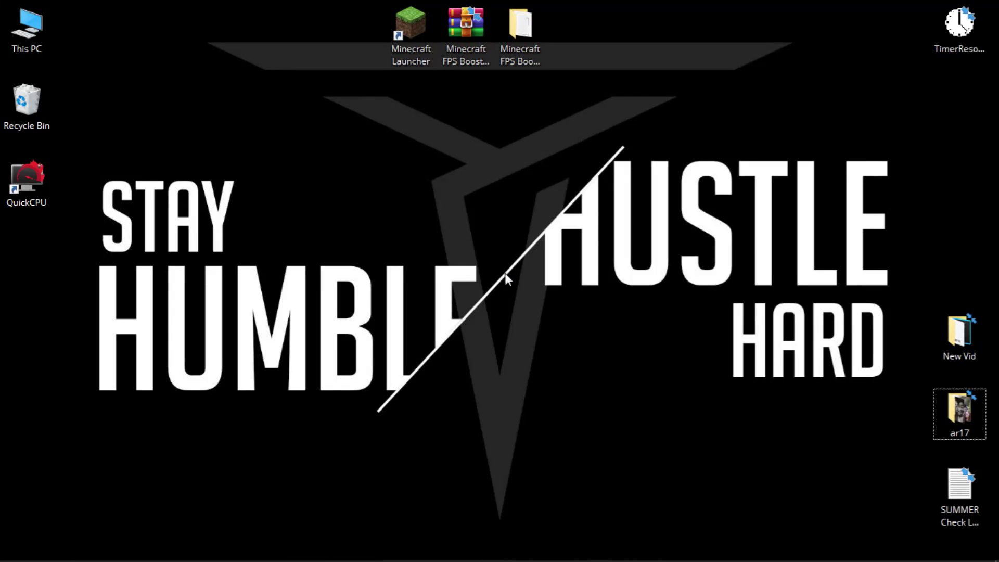
Switch to Chrome and download the Java Version 8 Update 251 installer for Windows from java.com, agreeing to its license terms.
{"action": "left_click", "coordinate": [306, 545]}
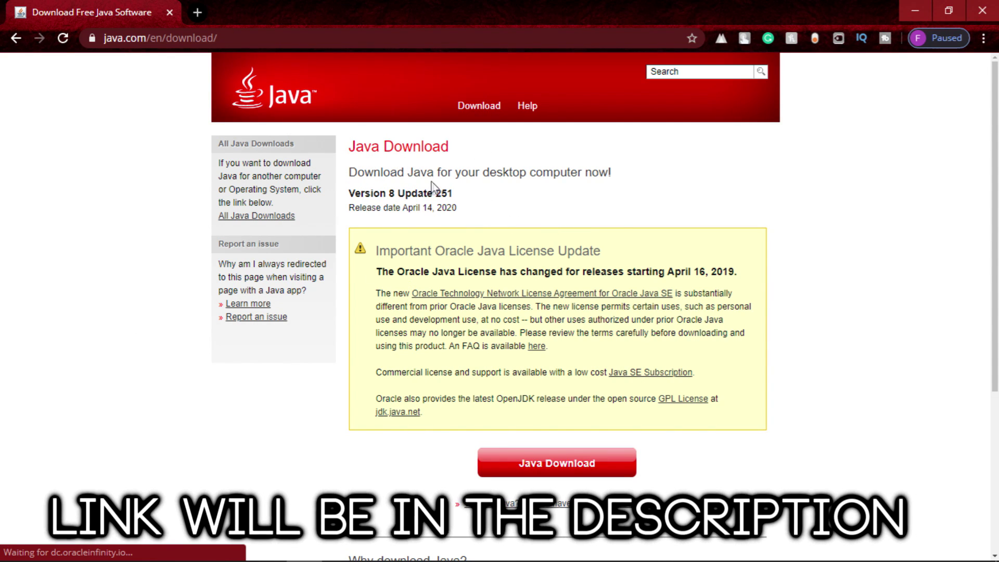
{"action": "scroll", "coordinate": [592, 285], "scroll_direction": "down", "scroll_amount": 2}
{"action": "left_click", "coordinate": [587, 399]}
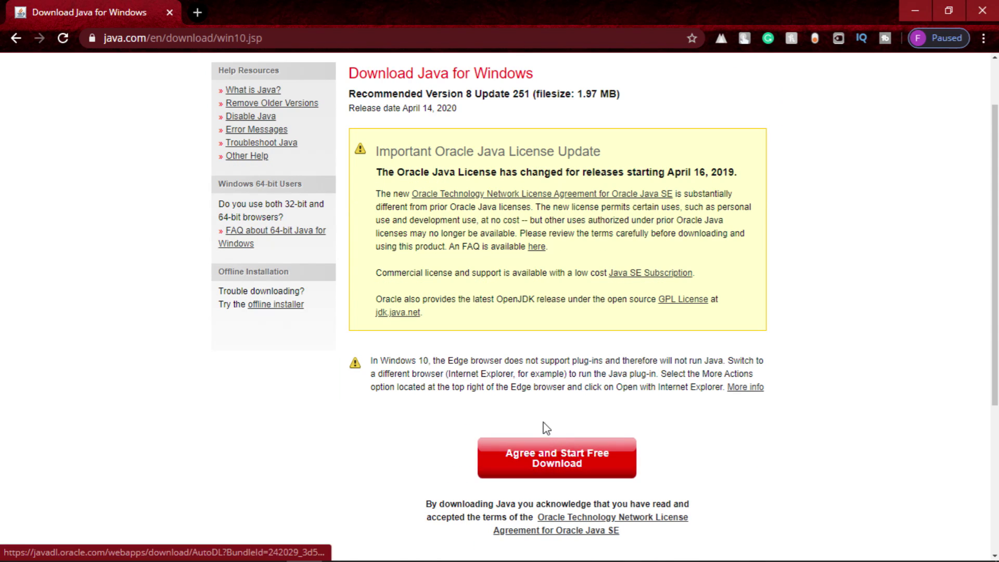
{"action": "left_click", "coordinate": [567, 451]}
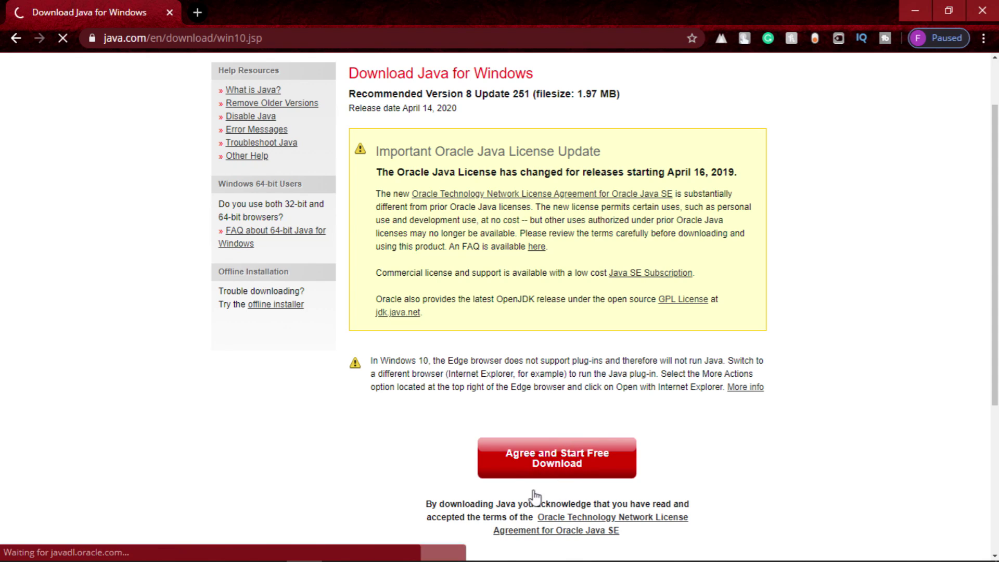
{"action": "scroll", "coordinate": [472, 477], "scroll_direction": "down", "scroll_amount": 1}
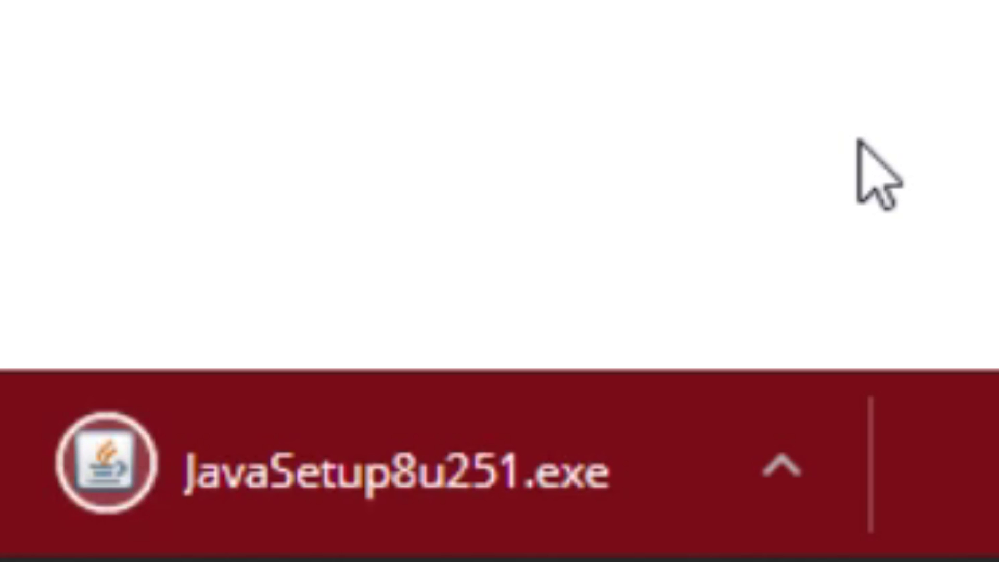
Run JavaSetup8u251.exe, install Java in the default destination folder, and close the finished setup.
{"action": "left_click", "coordinate": [394, 433]}
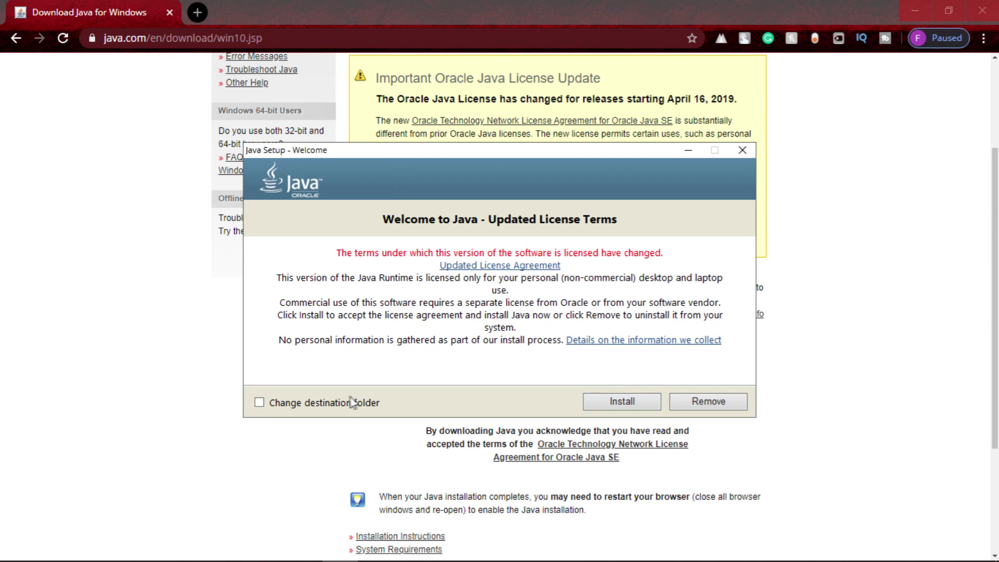
{"action": "left_click", "coordinate": [626, 404]}
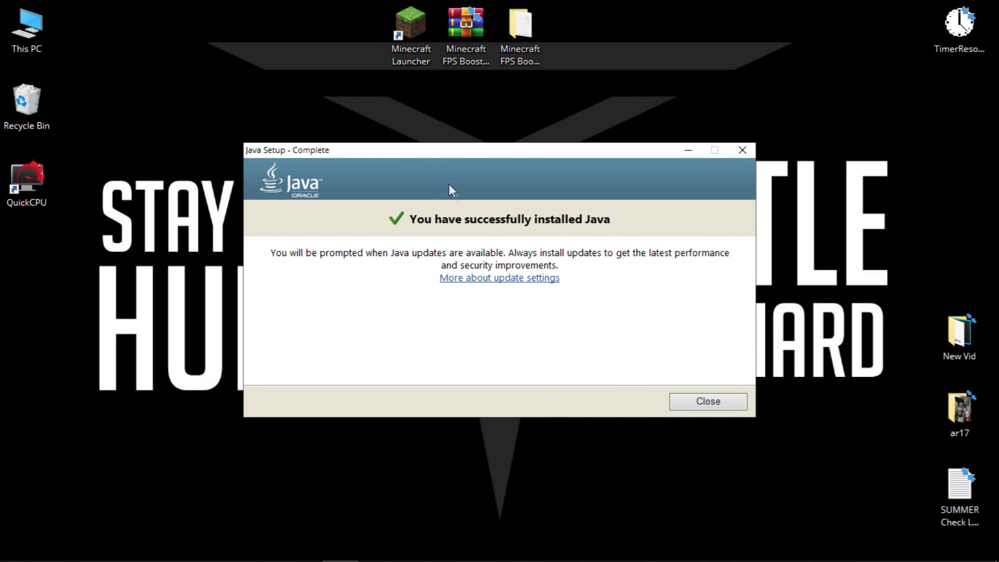
{"action": "left_click", "coordinate": [705, 400]}
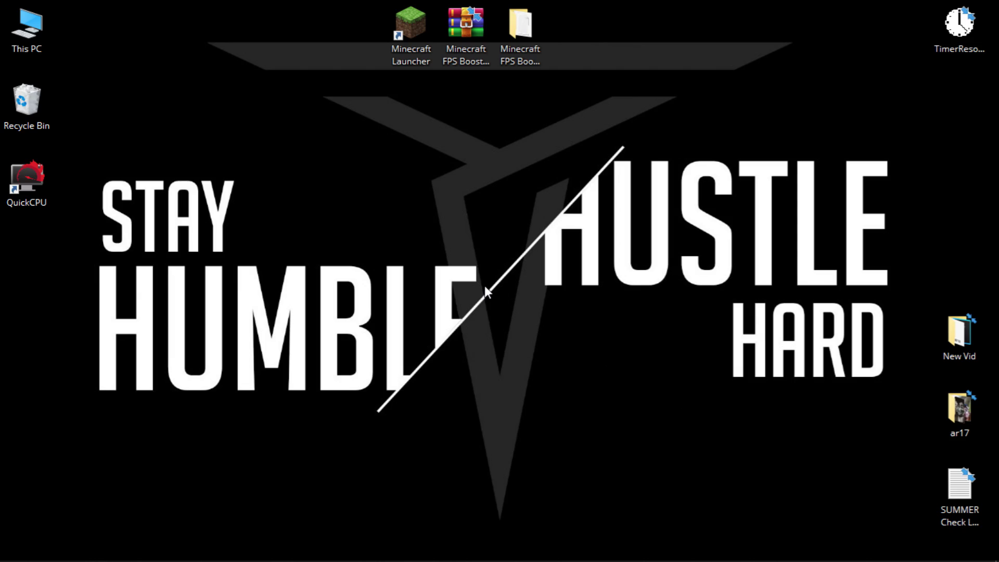